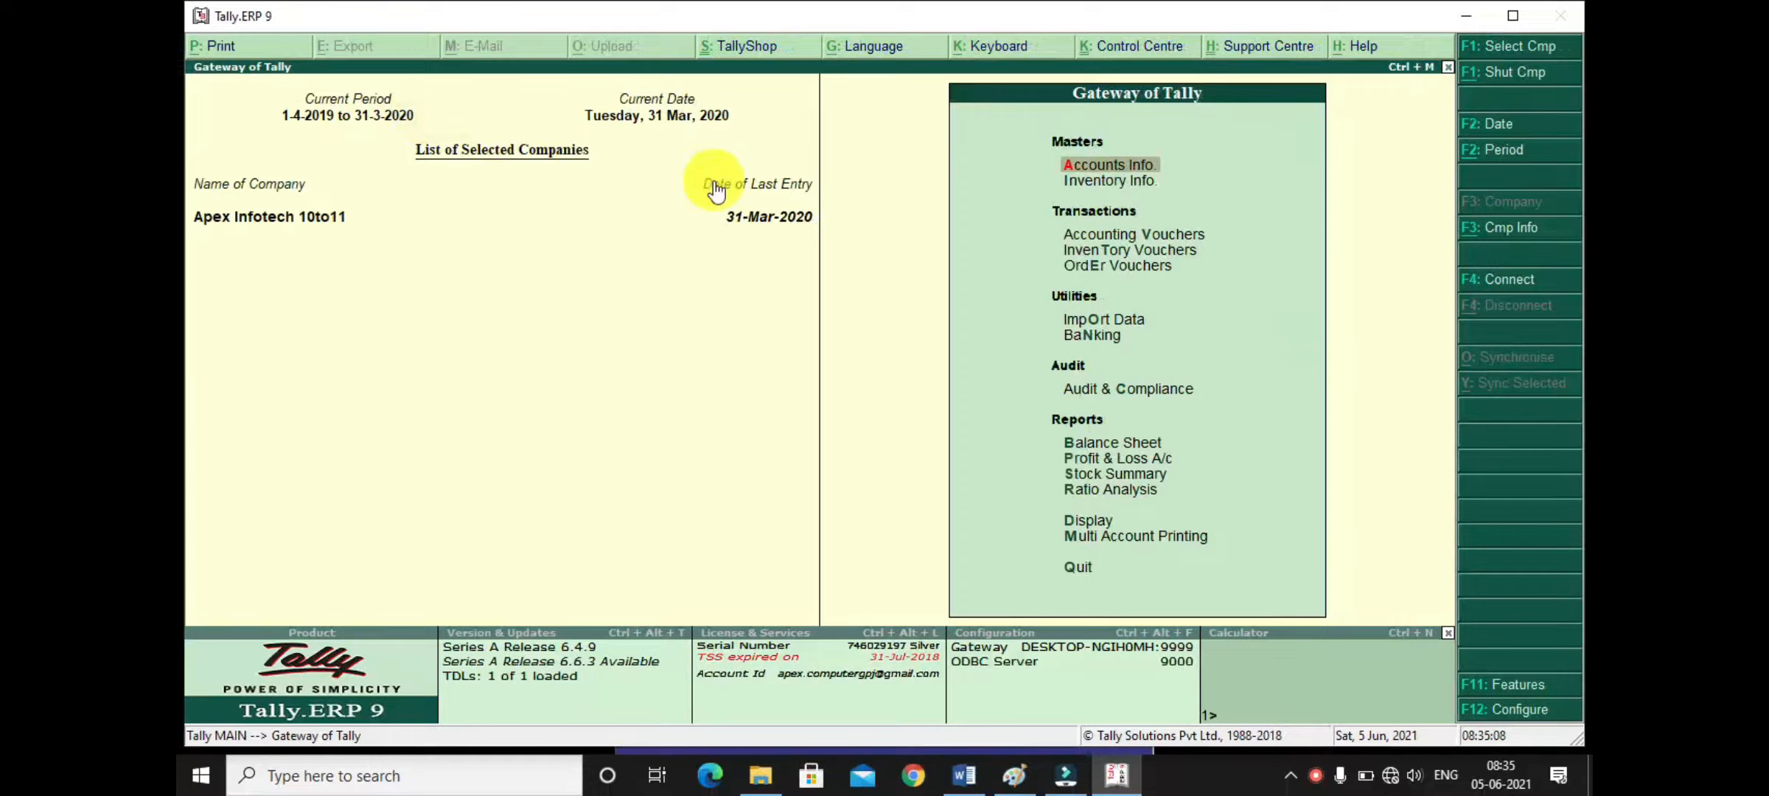
Step: Try to date a new stock journal voucher 1-4-2020, and leave the voucher without saving
key("Down")
key("Down")
key("Down")
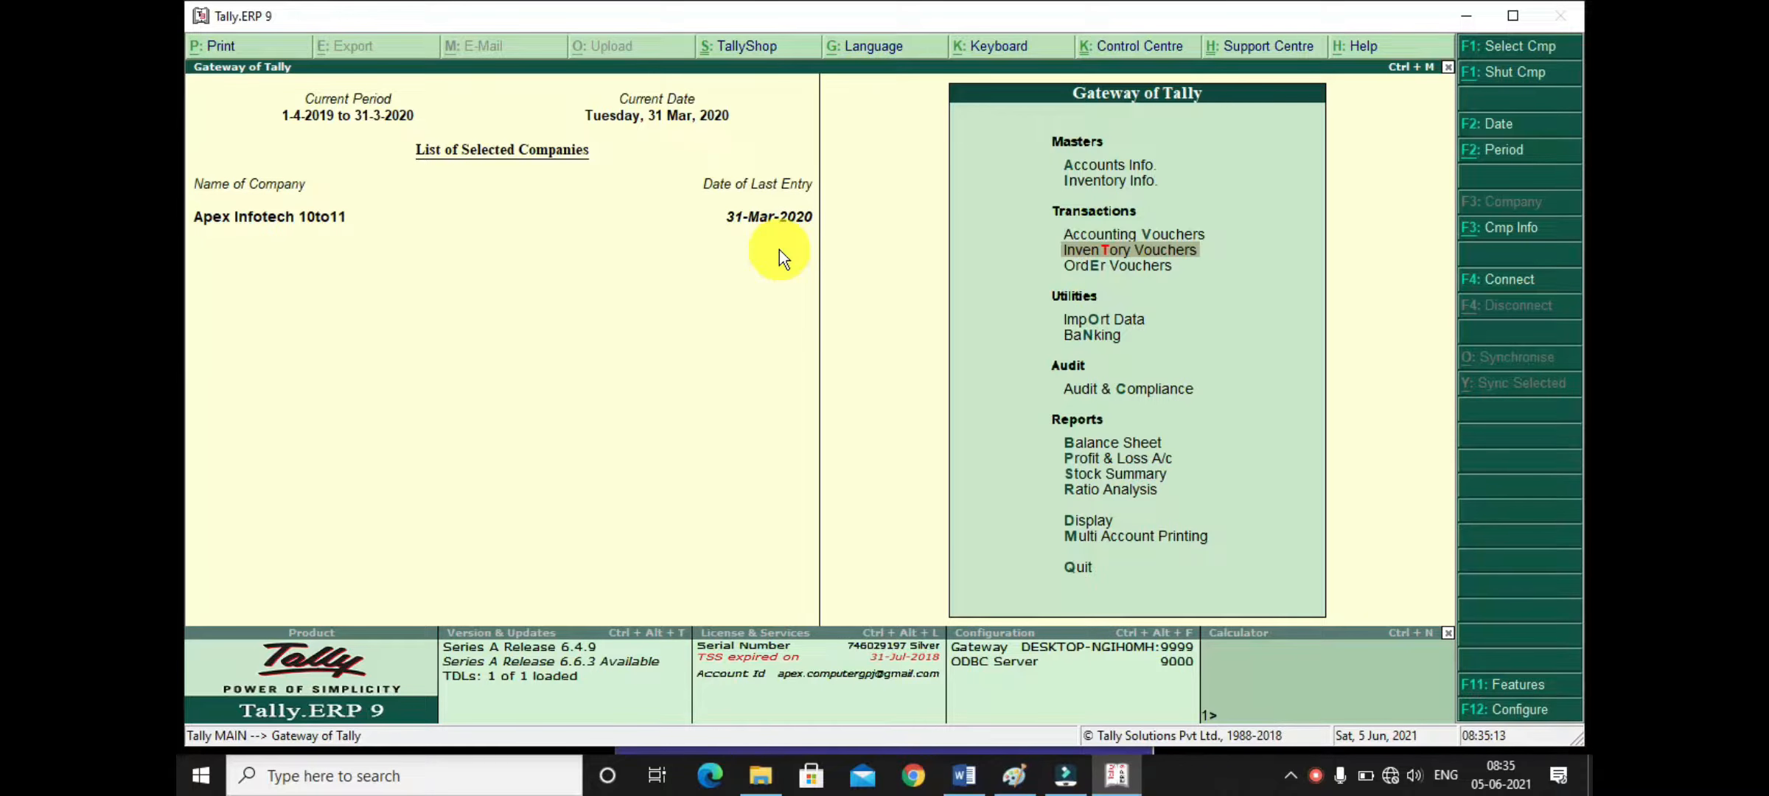
key("Return")
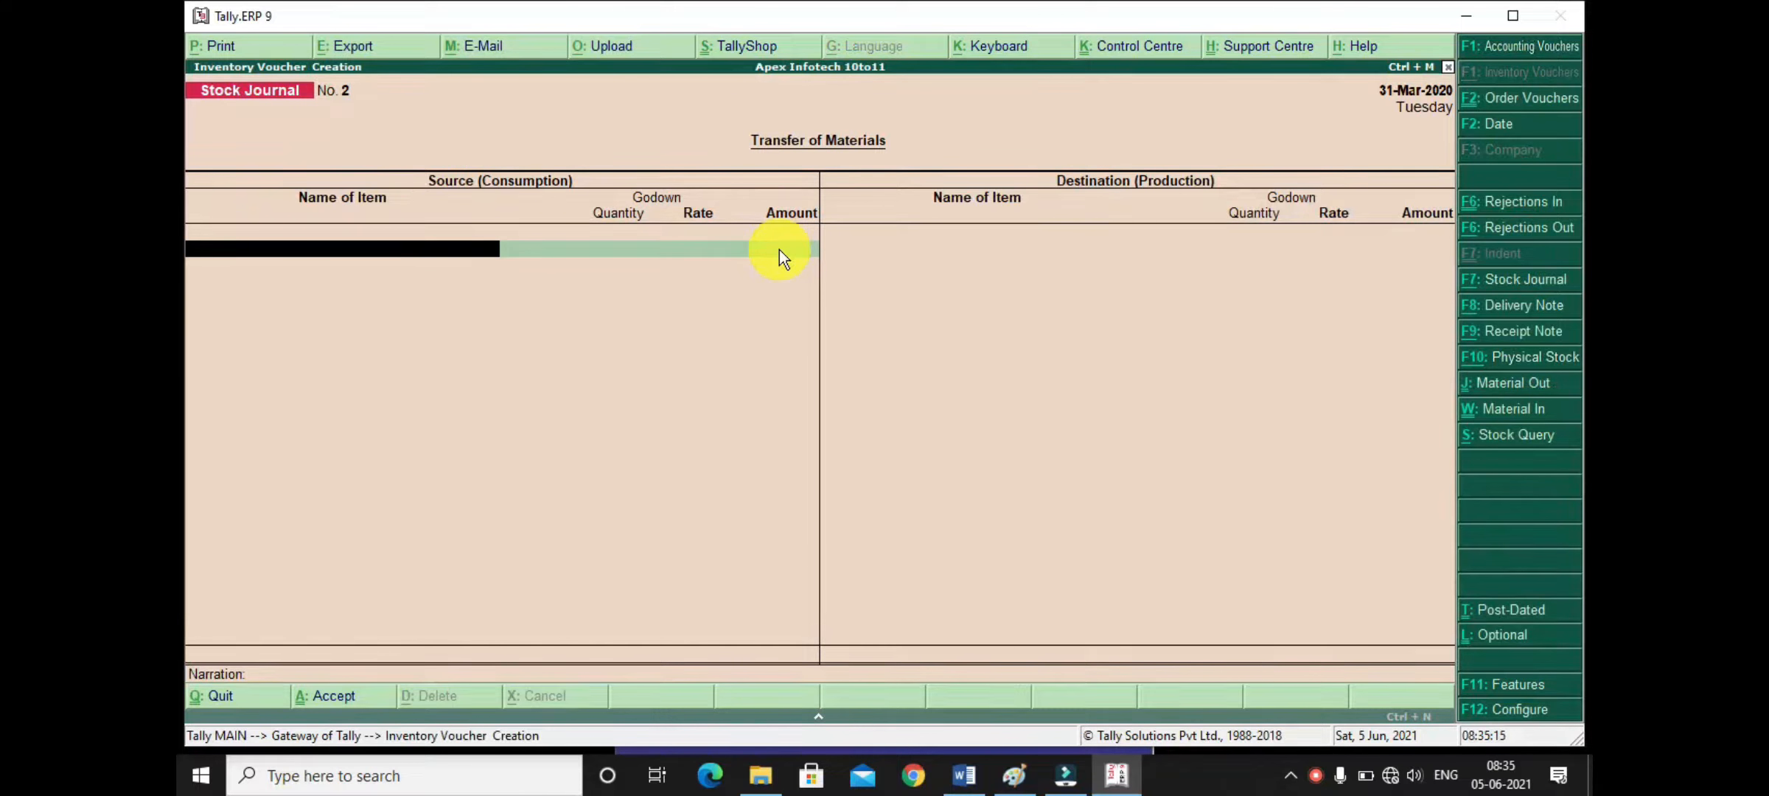
key("F2")
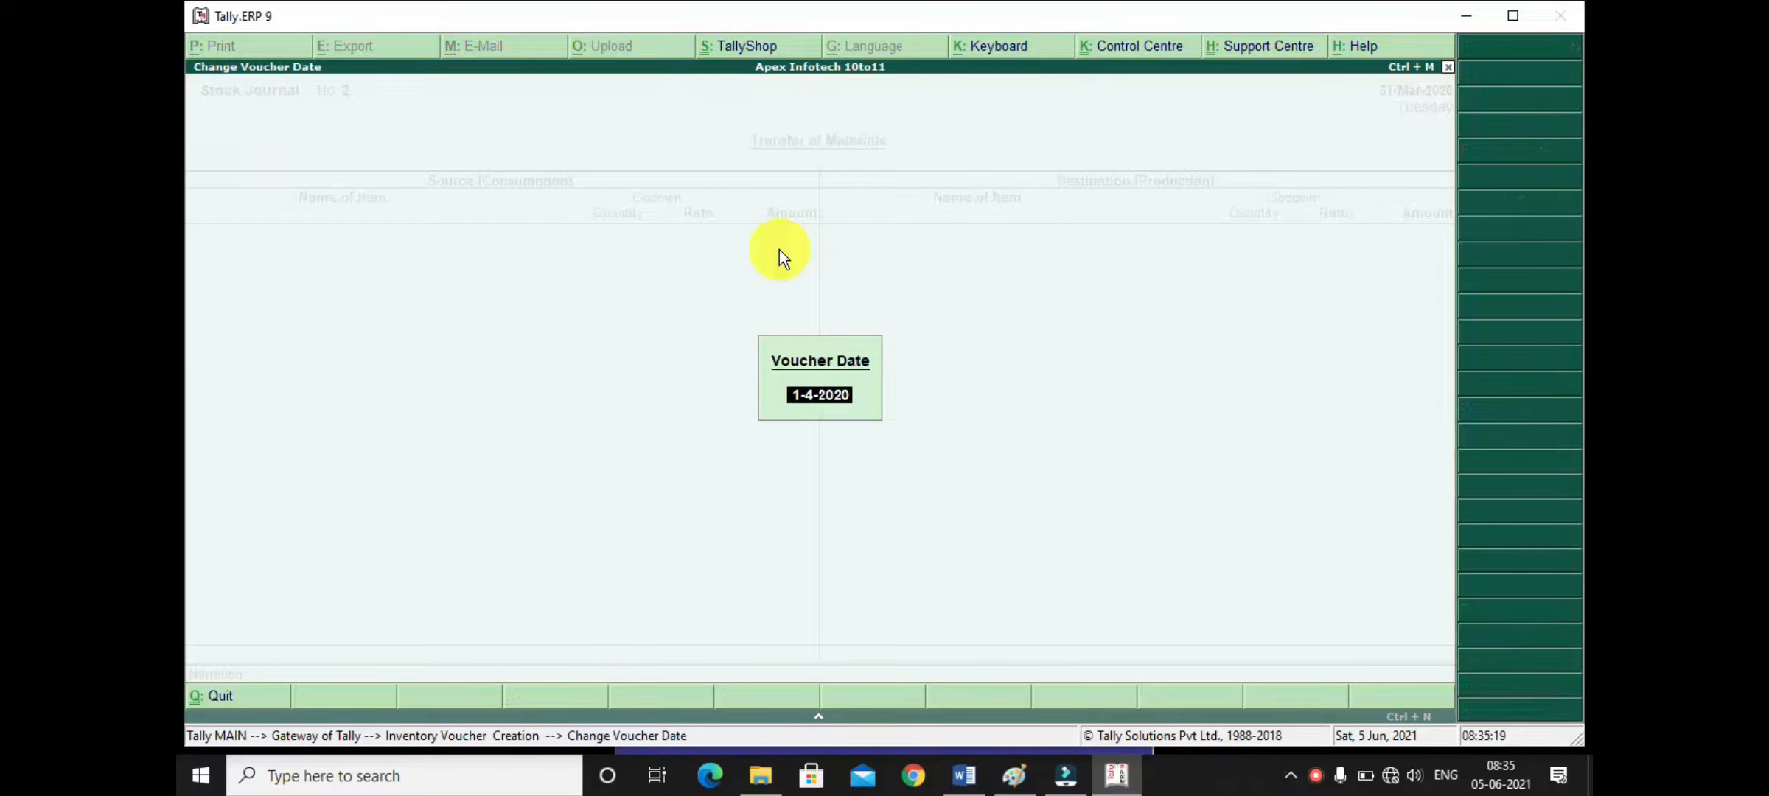
key("Return")
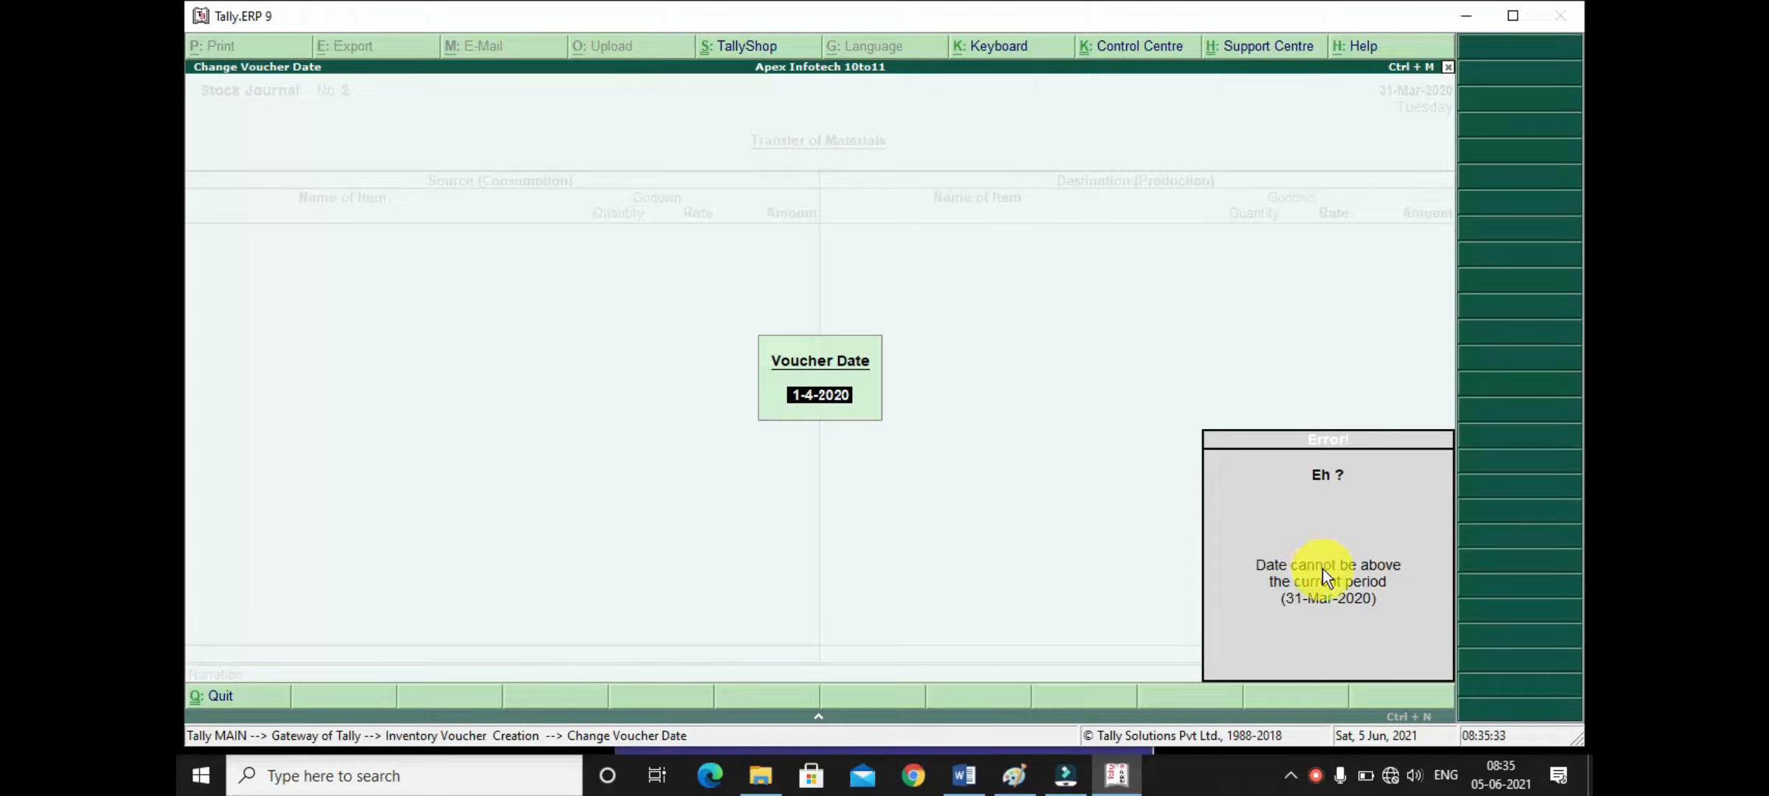
key("Escape")
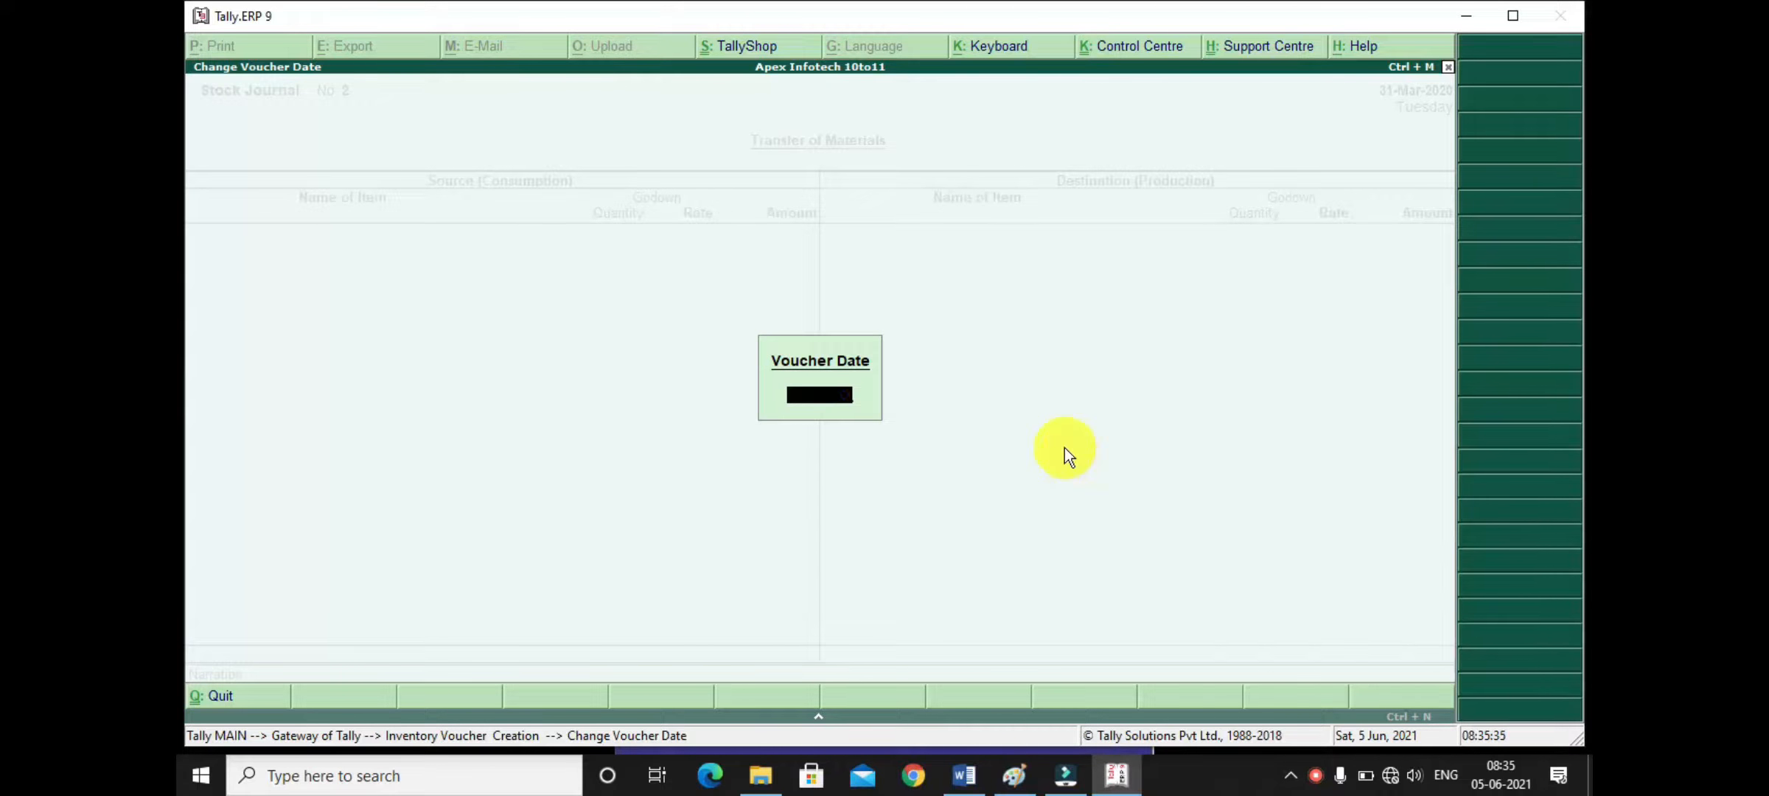
key("Escape")
key("Escape")
key("Return")
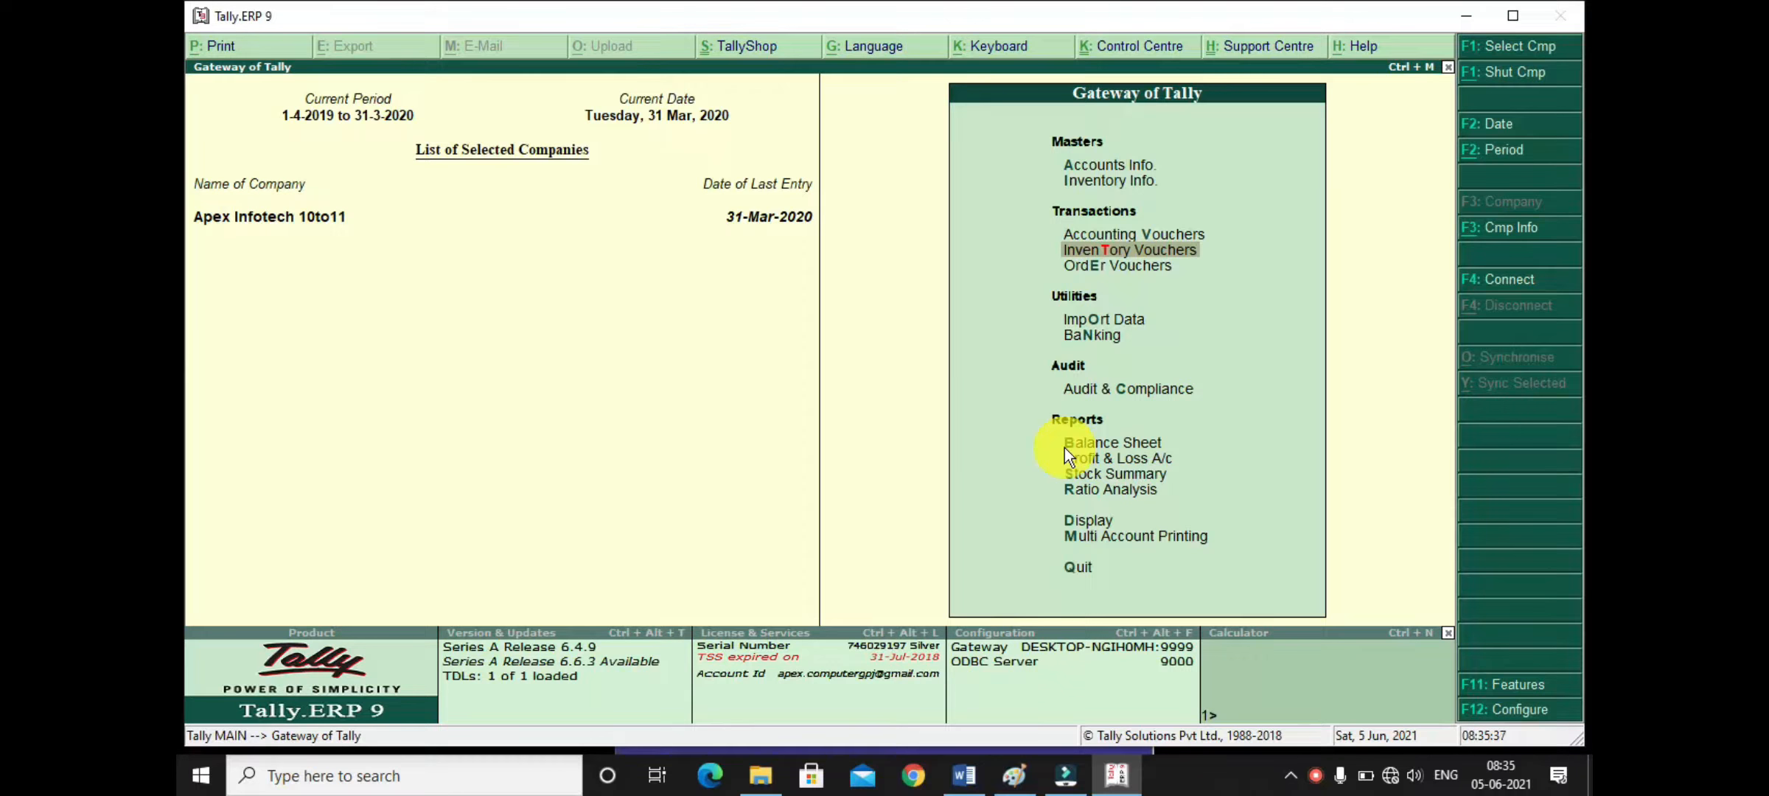
Step: Open the alteration details of Apex Infotech 10to11 and check when its financial year and books begin
key("alt+F3")
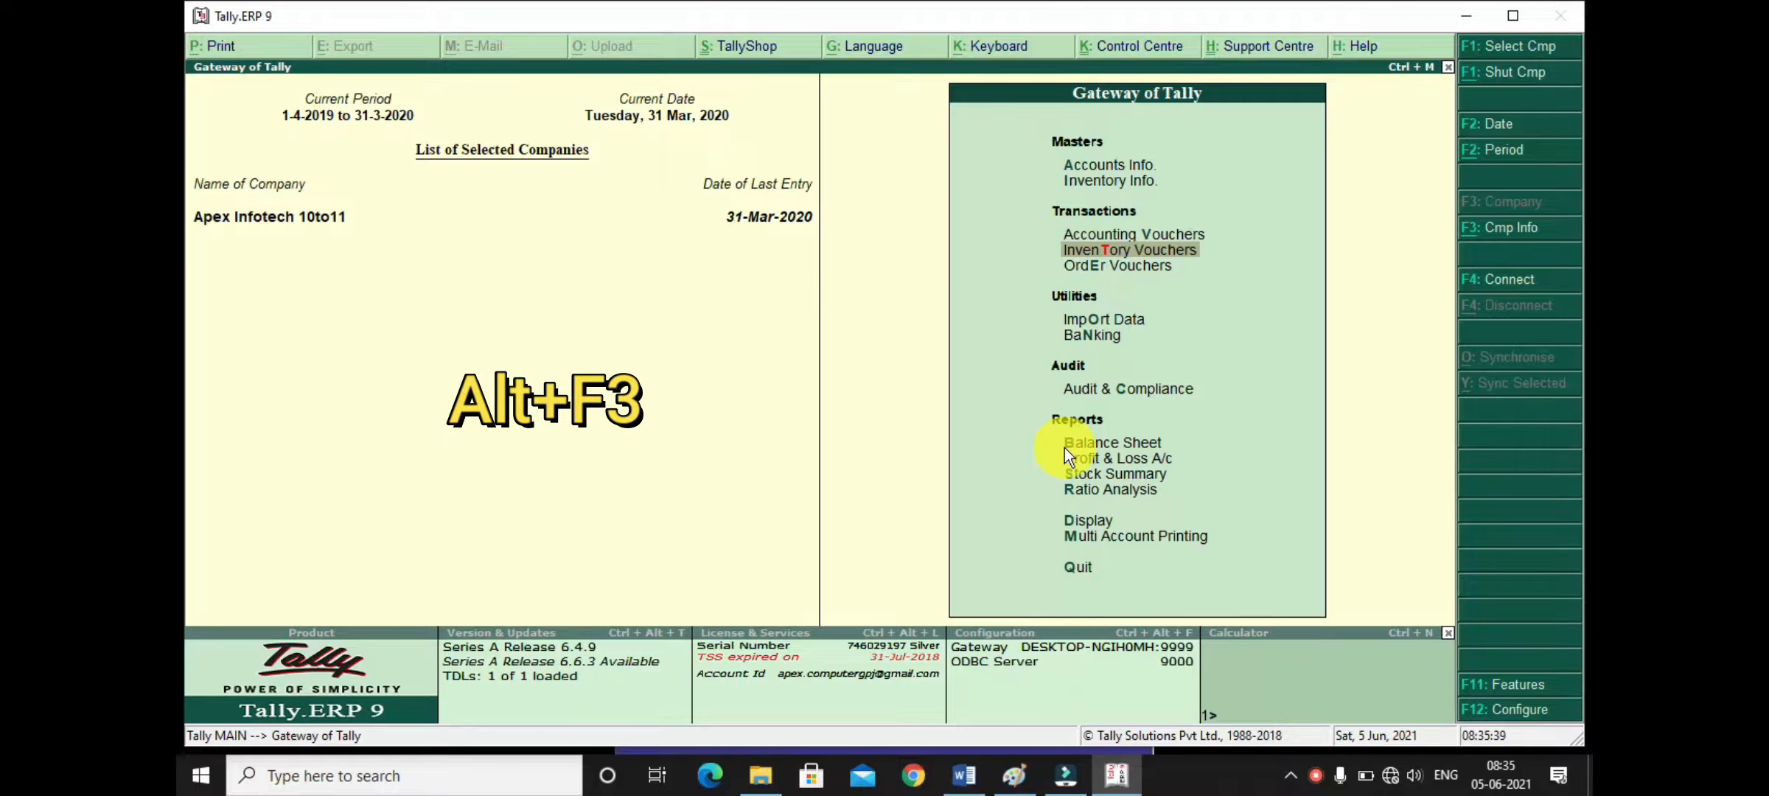
key("Down")
key("Down")
key("Down")
key("Down")
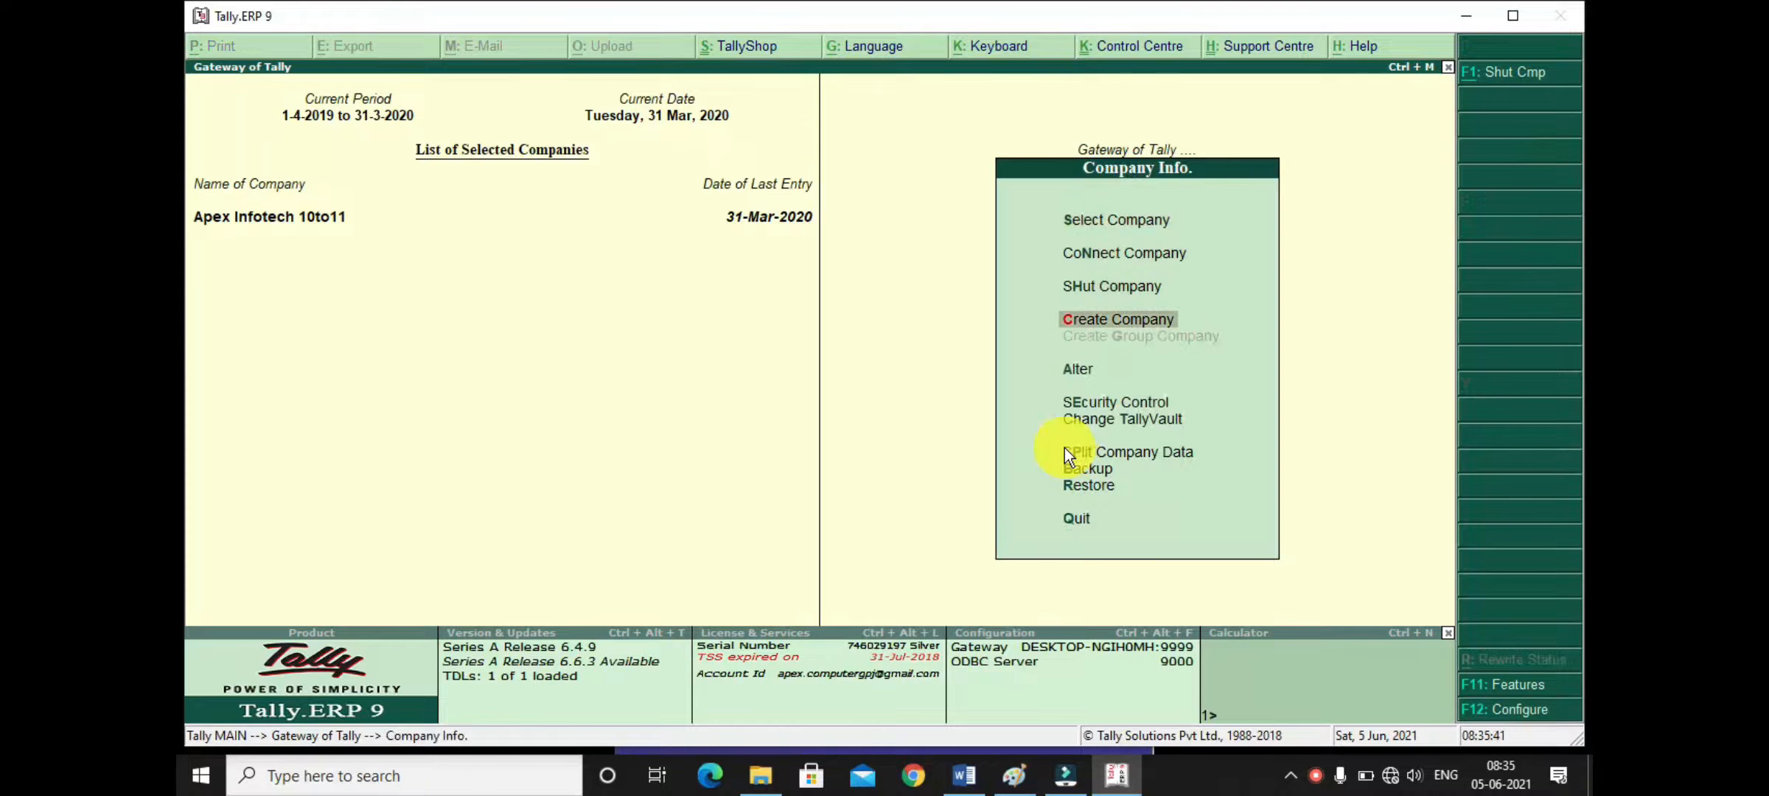
key("Return")
key("Return")
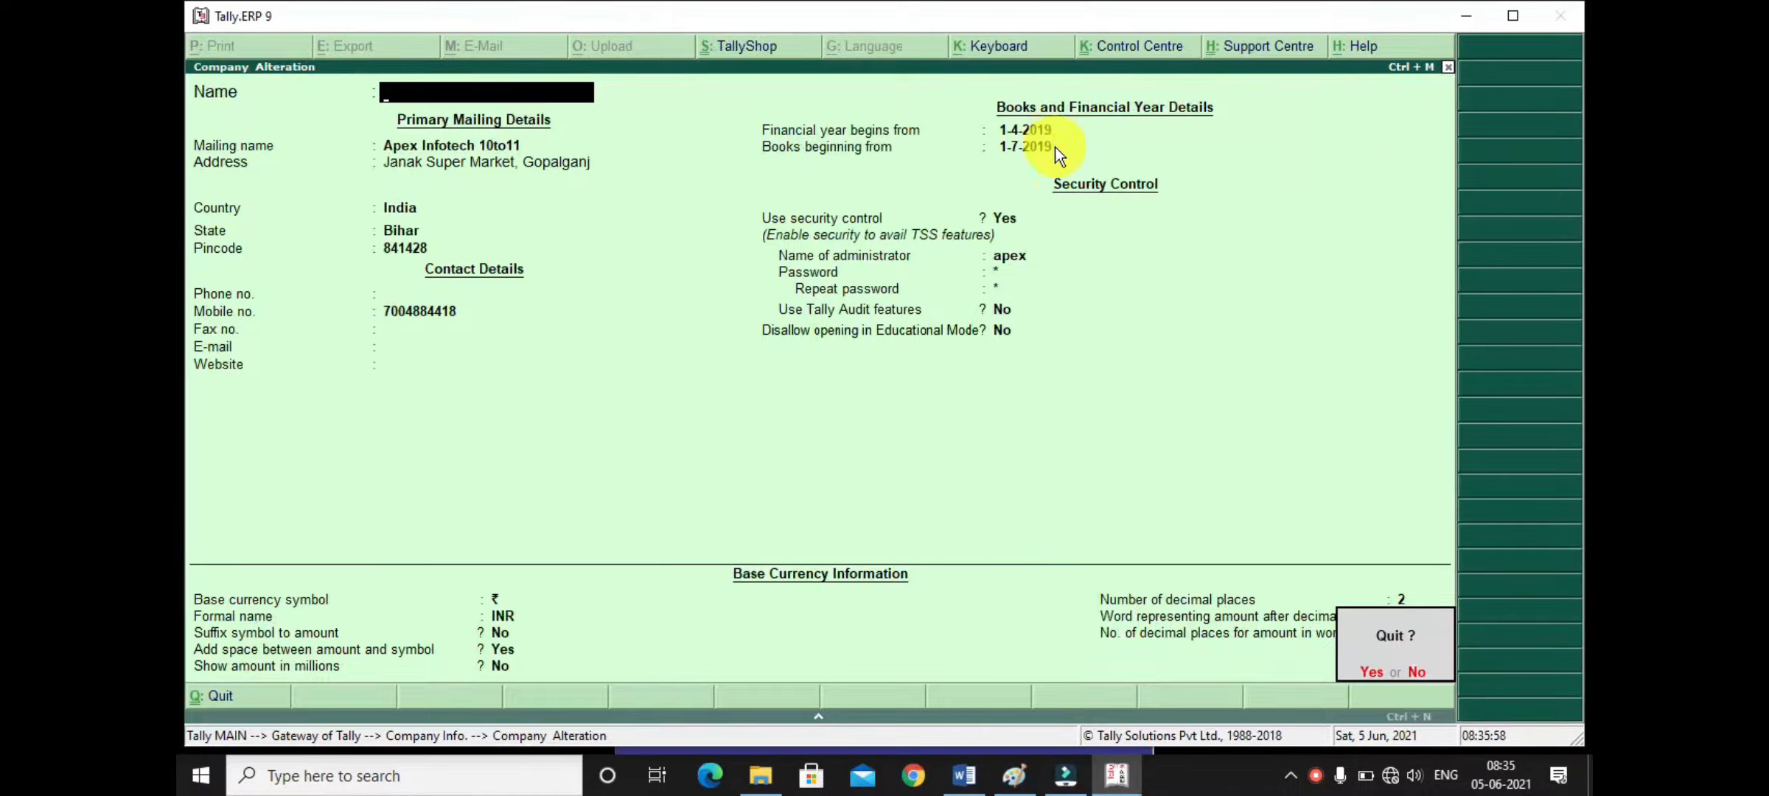
key("Return")
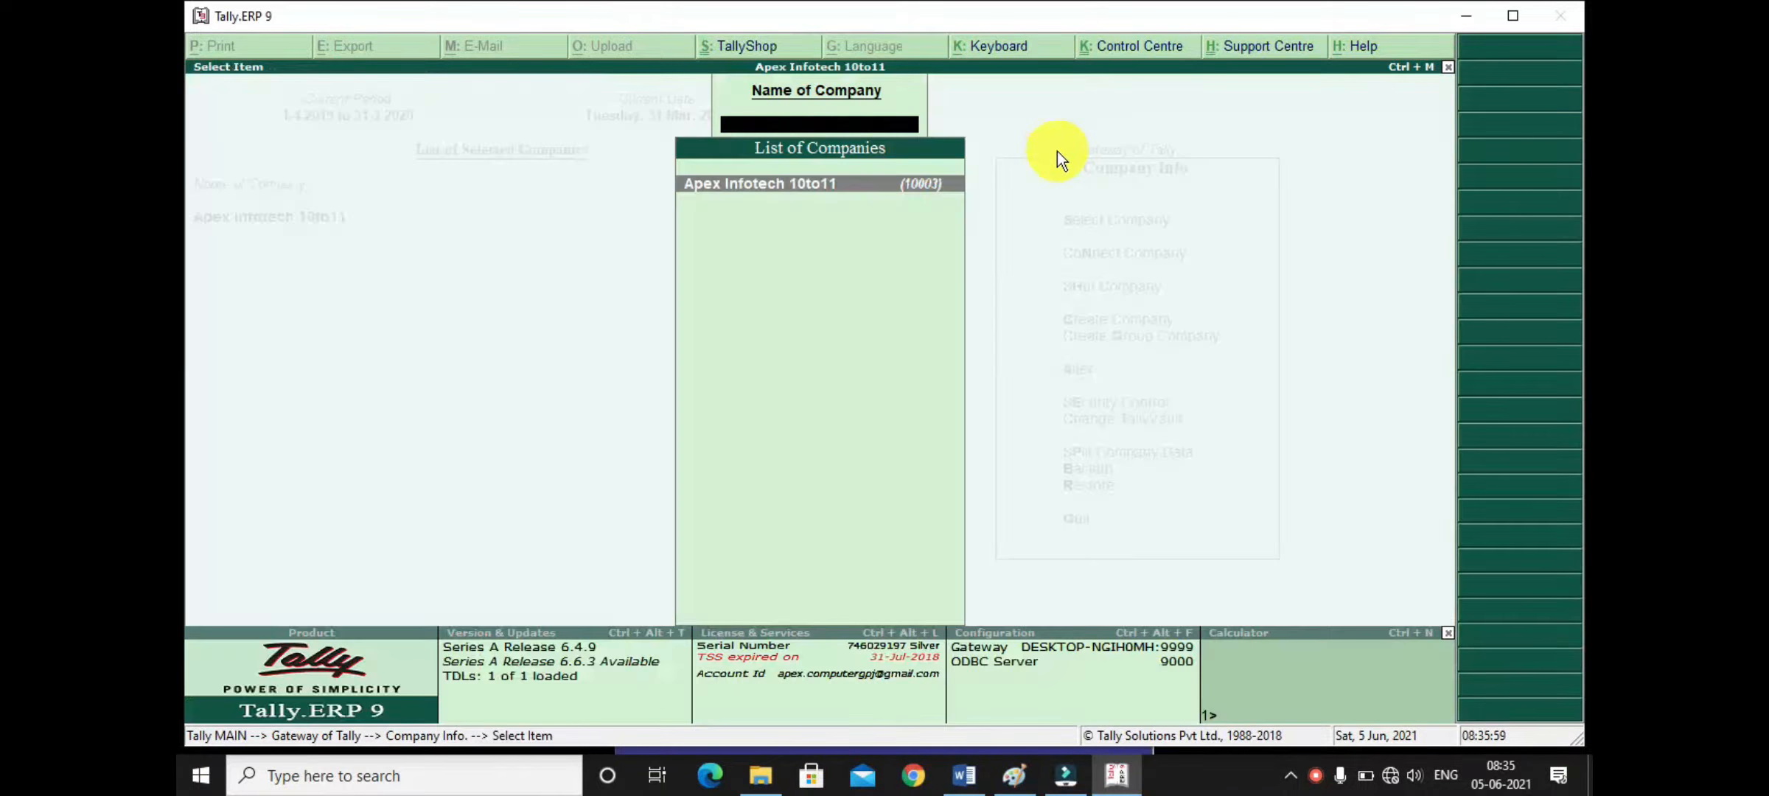
key("Escape")
key("Escape")
key("Escape")
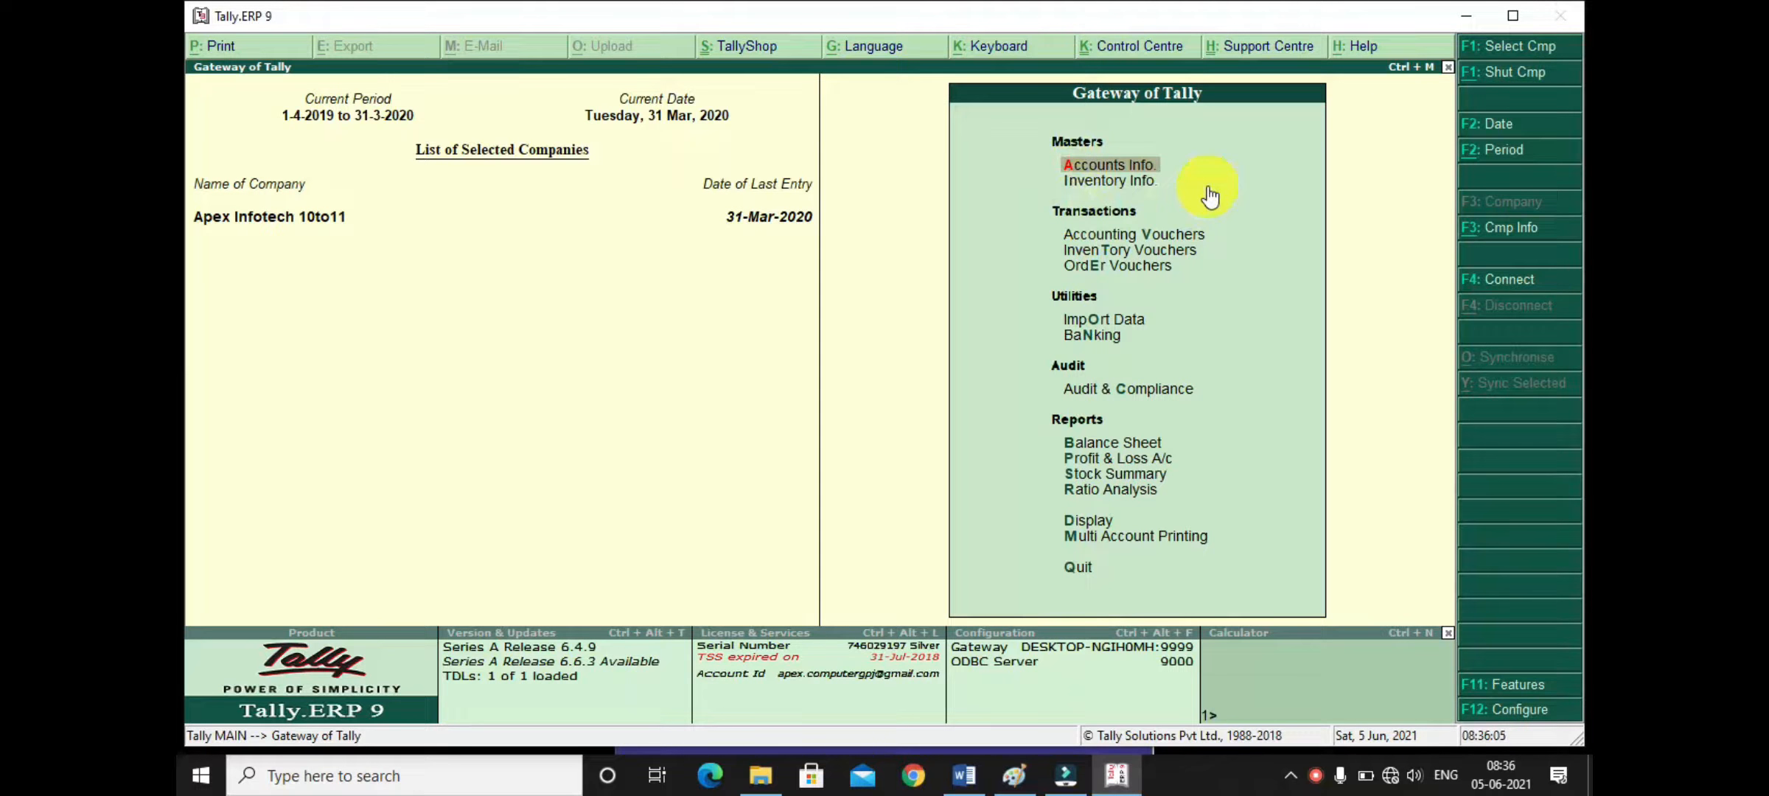
Step: Try to date a new payment voucher 1-4-2020, and quit the voucher without saving
key("Down")
key("Down")
key("Return")
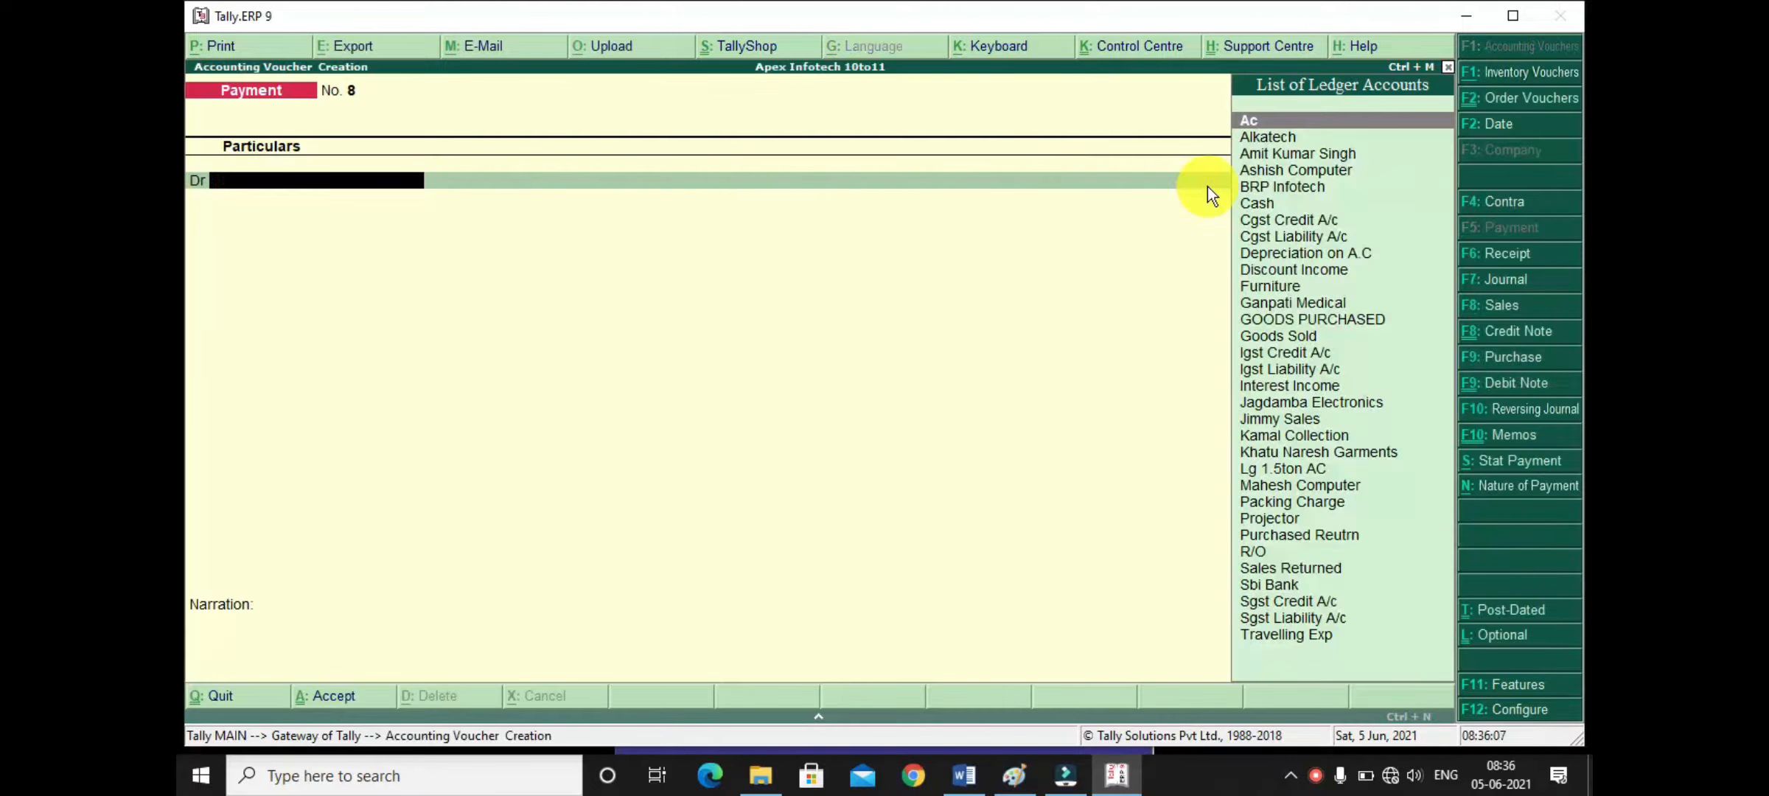
key("F2")
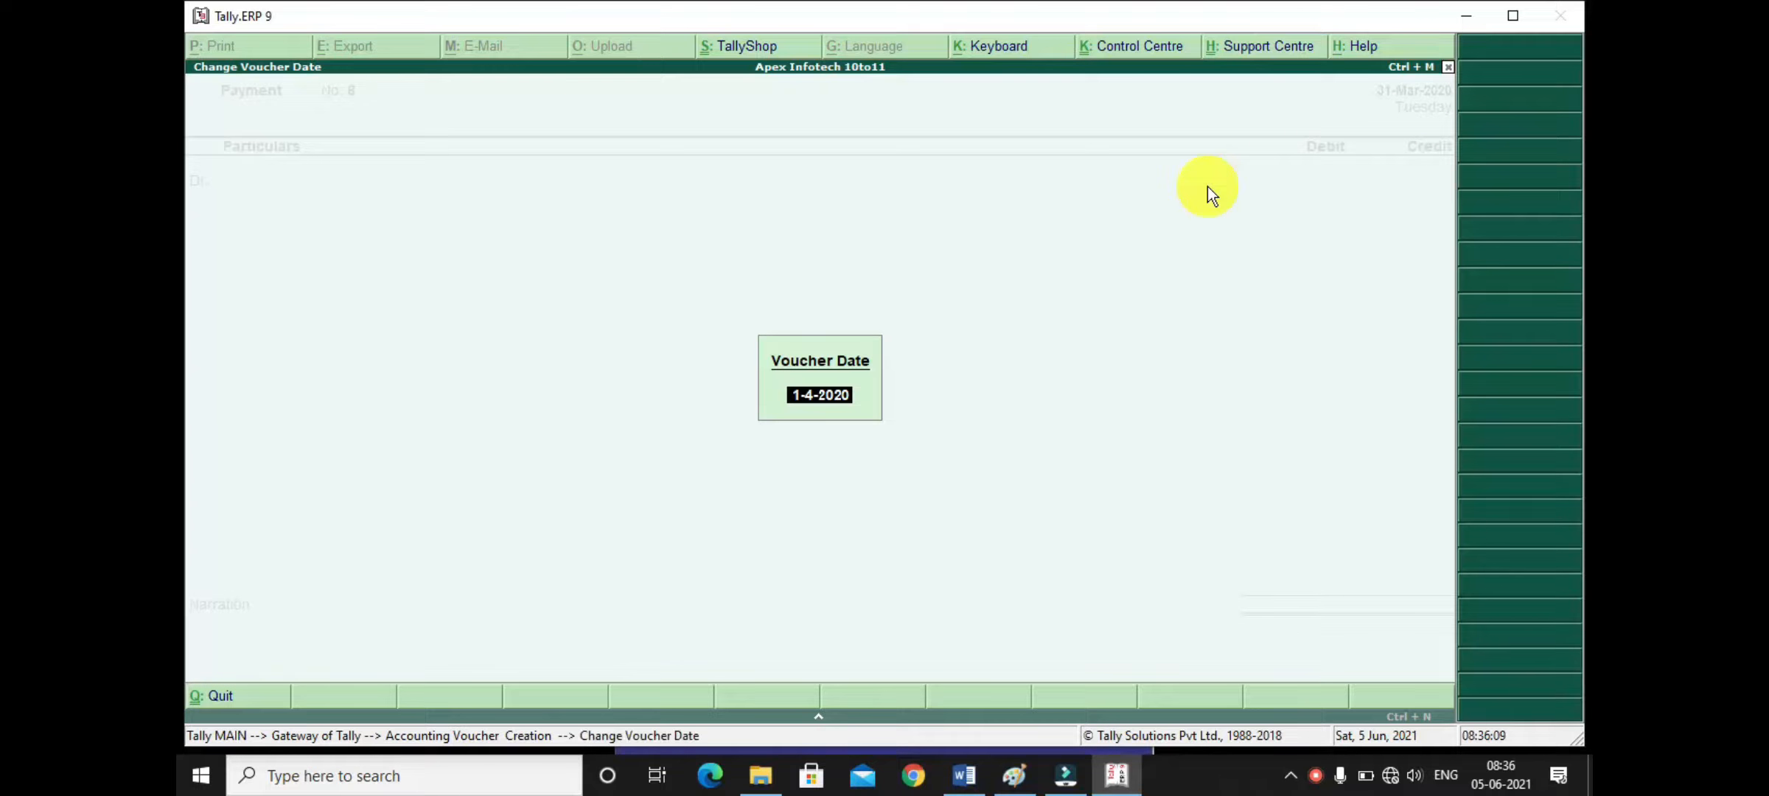
key("Return")
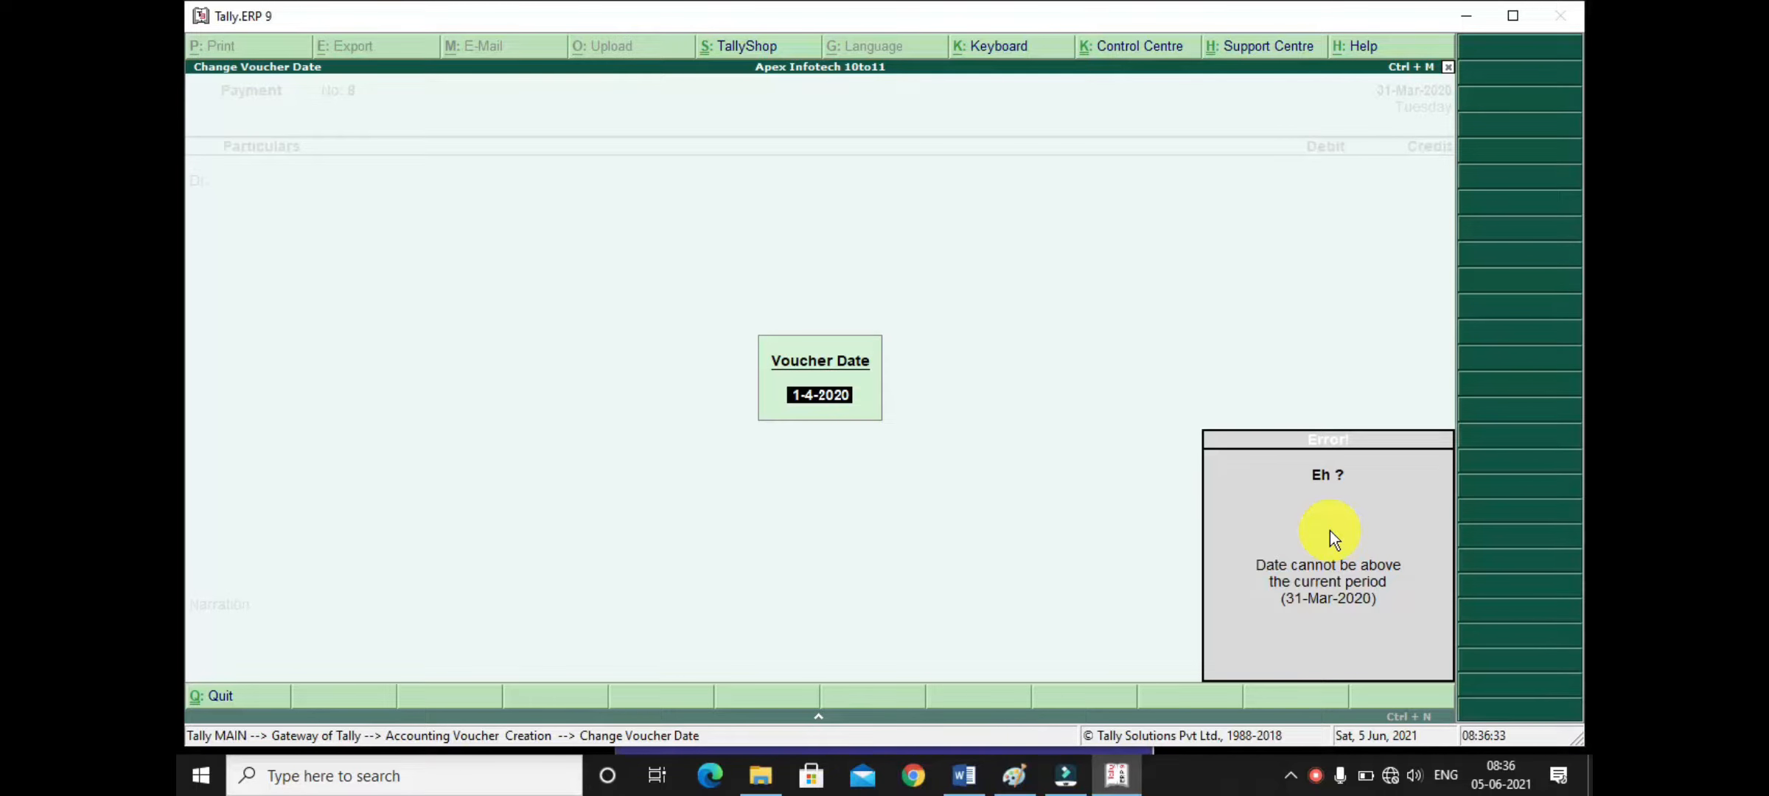
key("Escape")
key("Escape")
key("Escape")
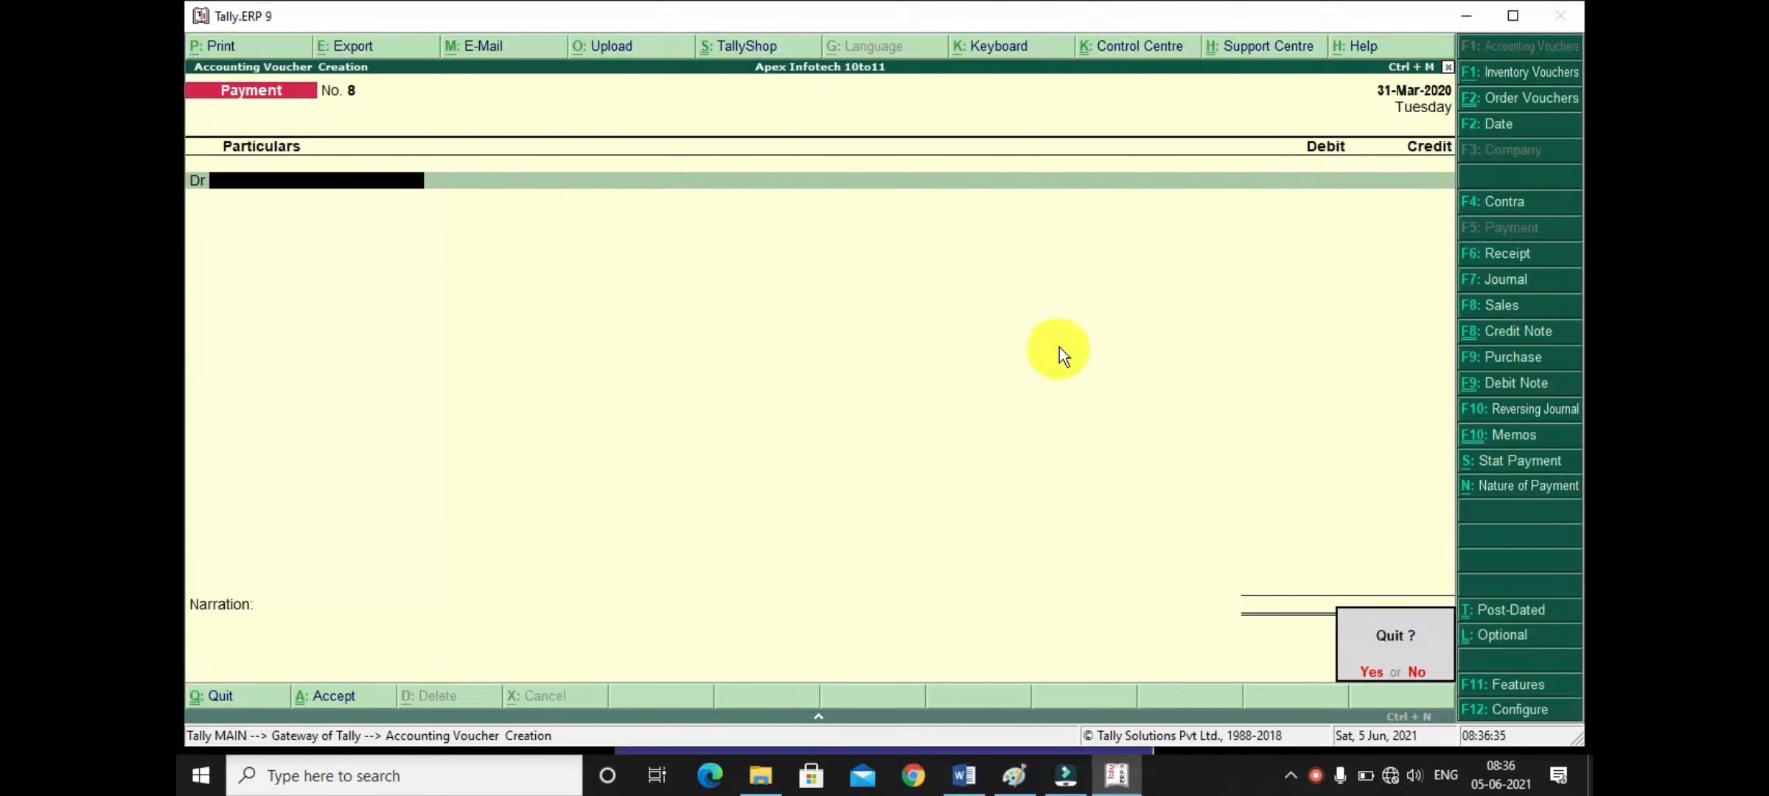
key("Return")
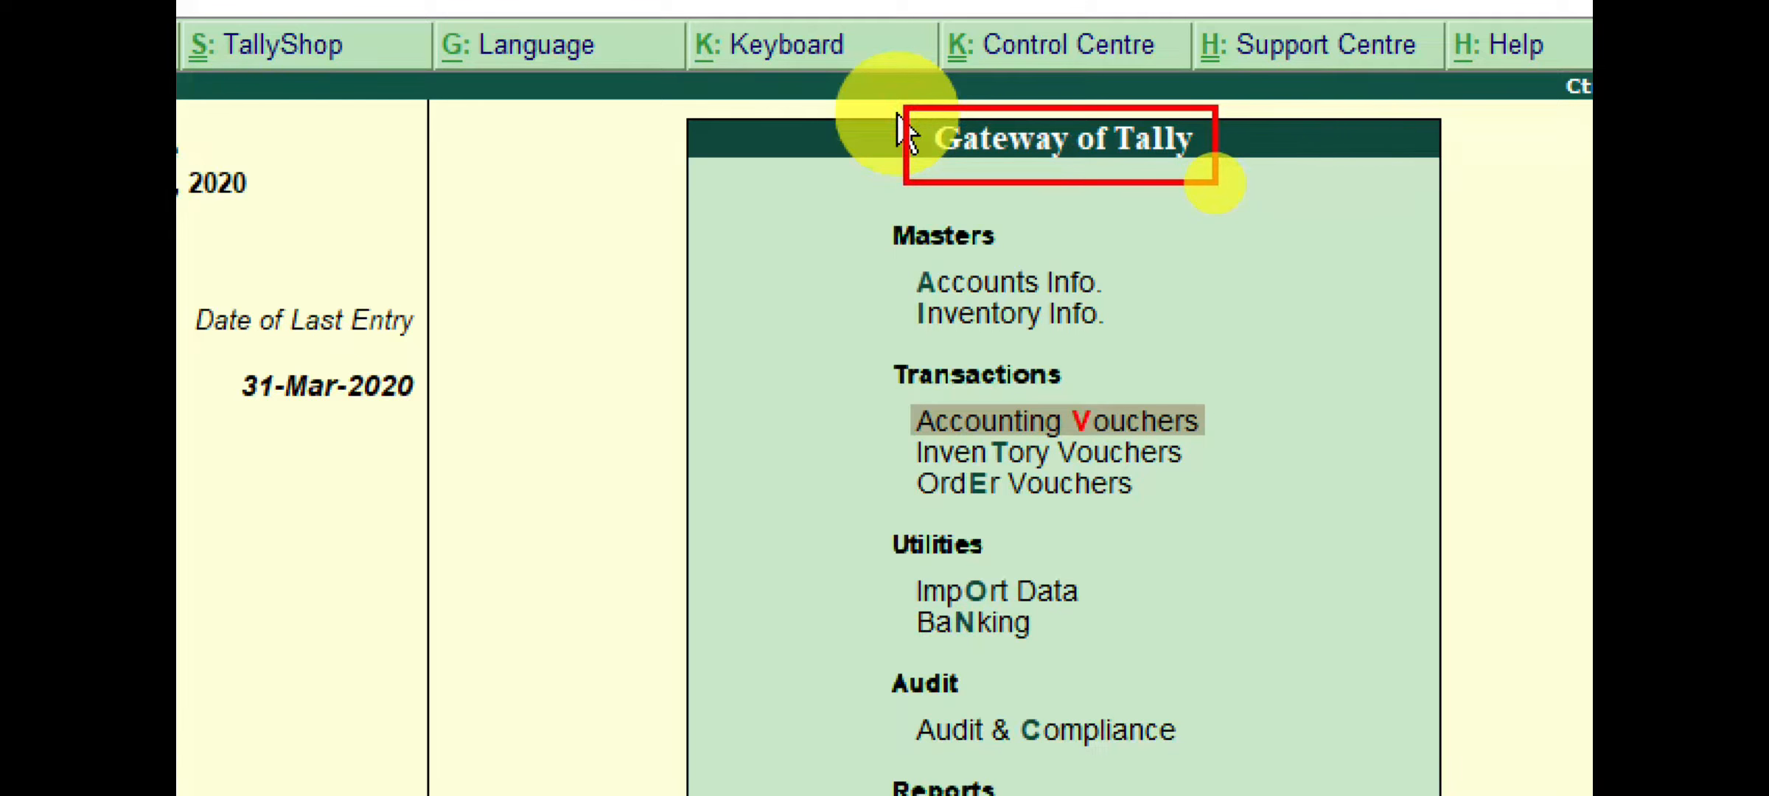
Step: Change the company's current period to run from 1-4-2020 to 31-3-2021
key("Escape")
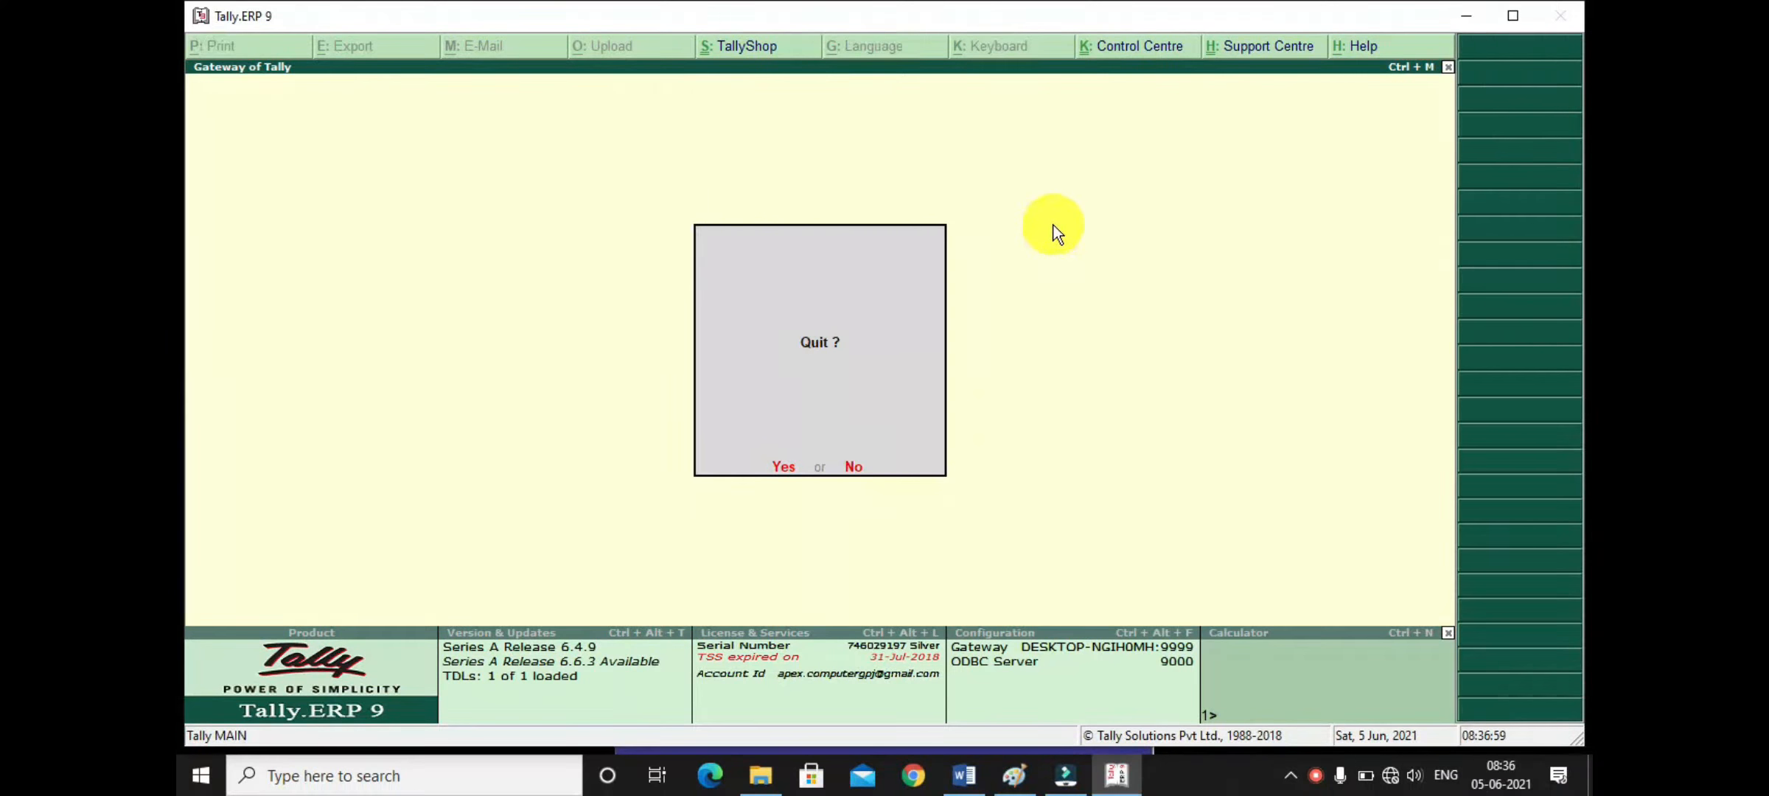
key("n")
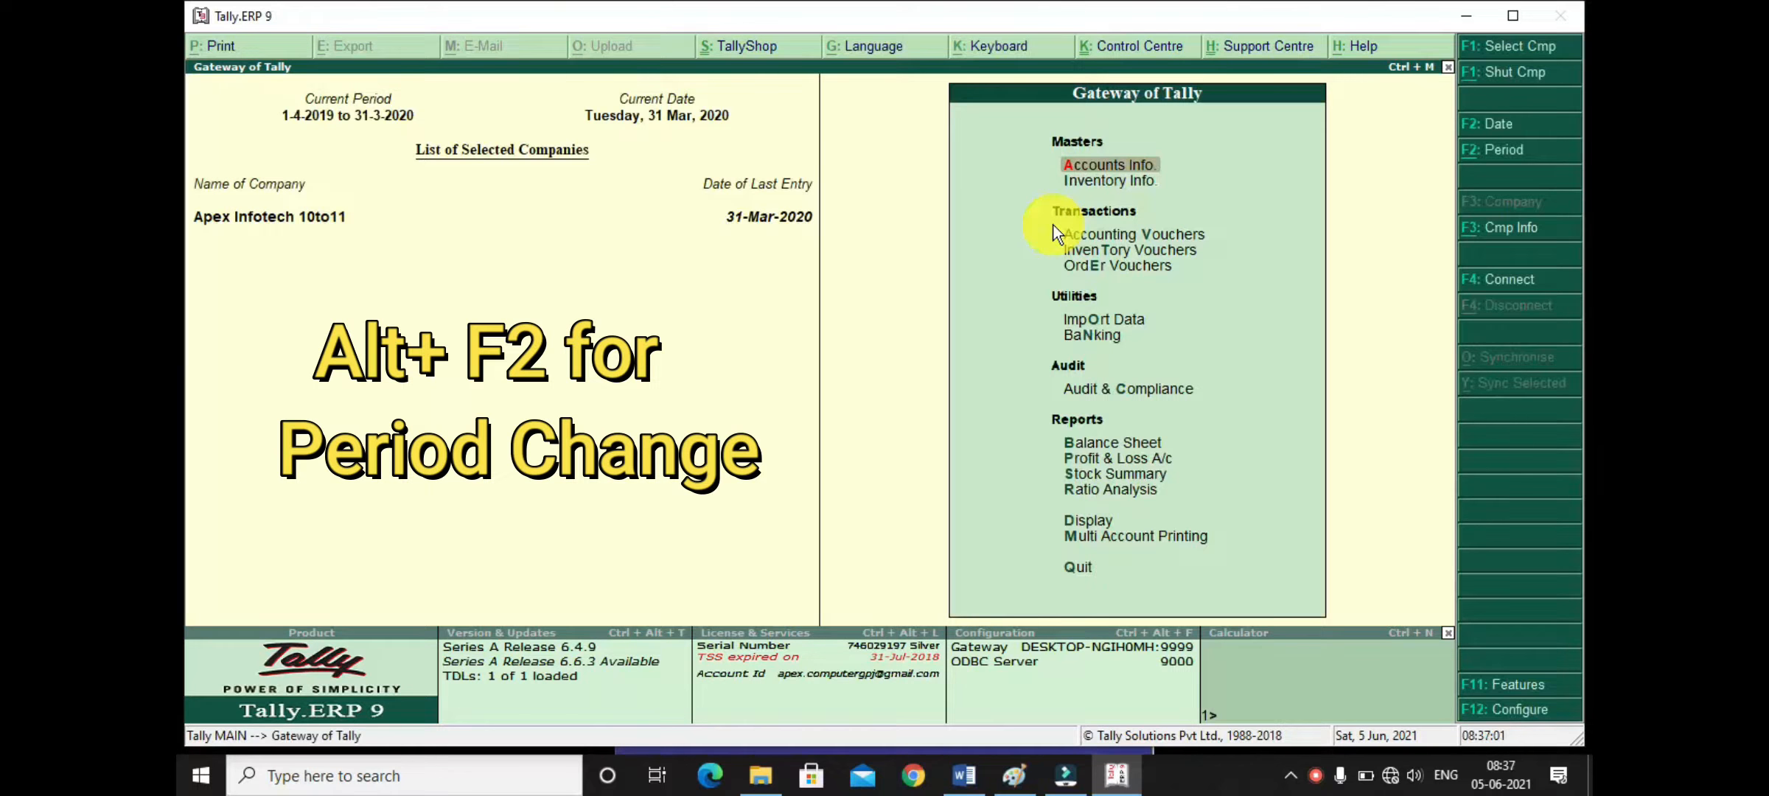
key("alt+F2")
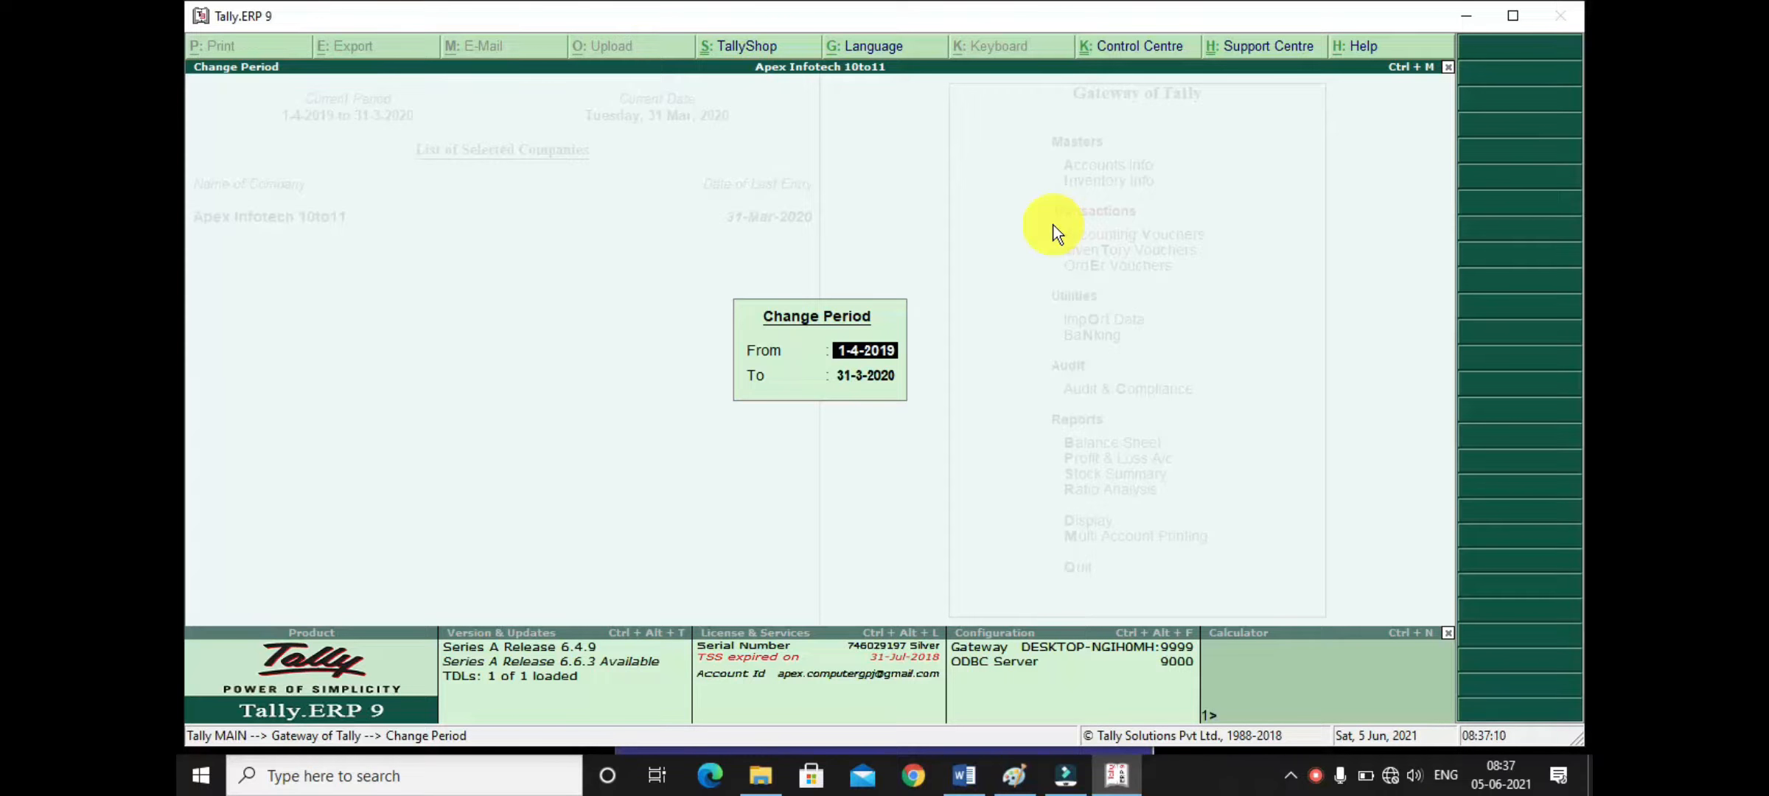
type("1/4")
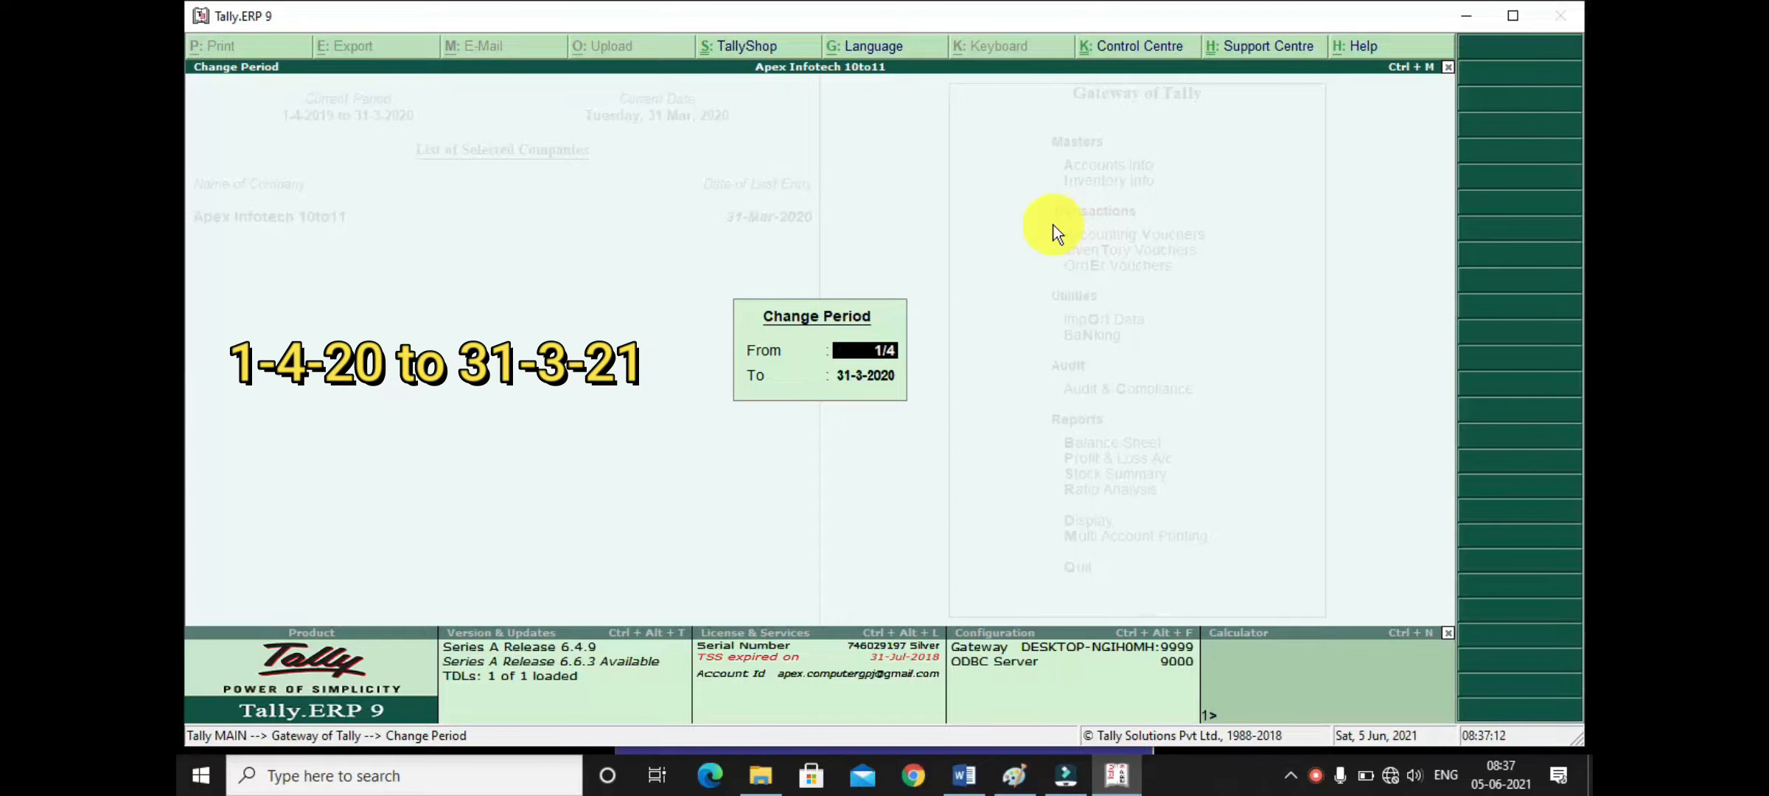
type("/20")
key("Return")
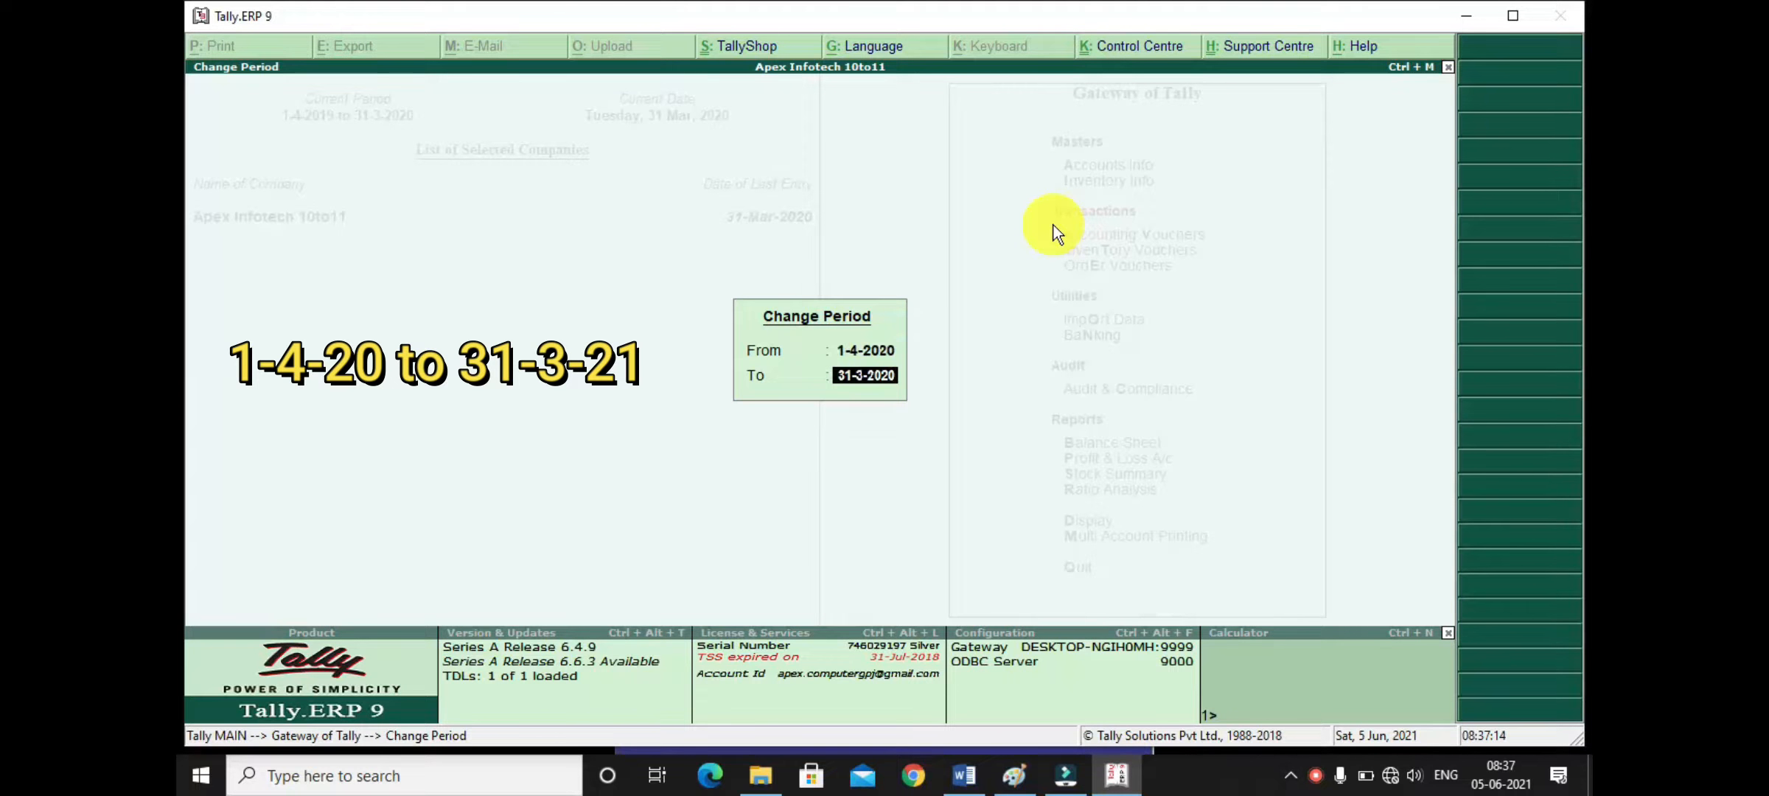
type("31/3/21")
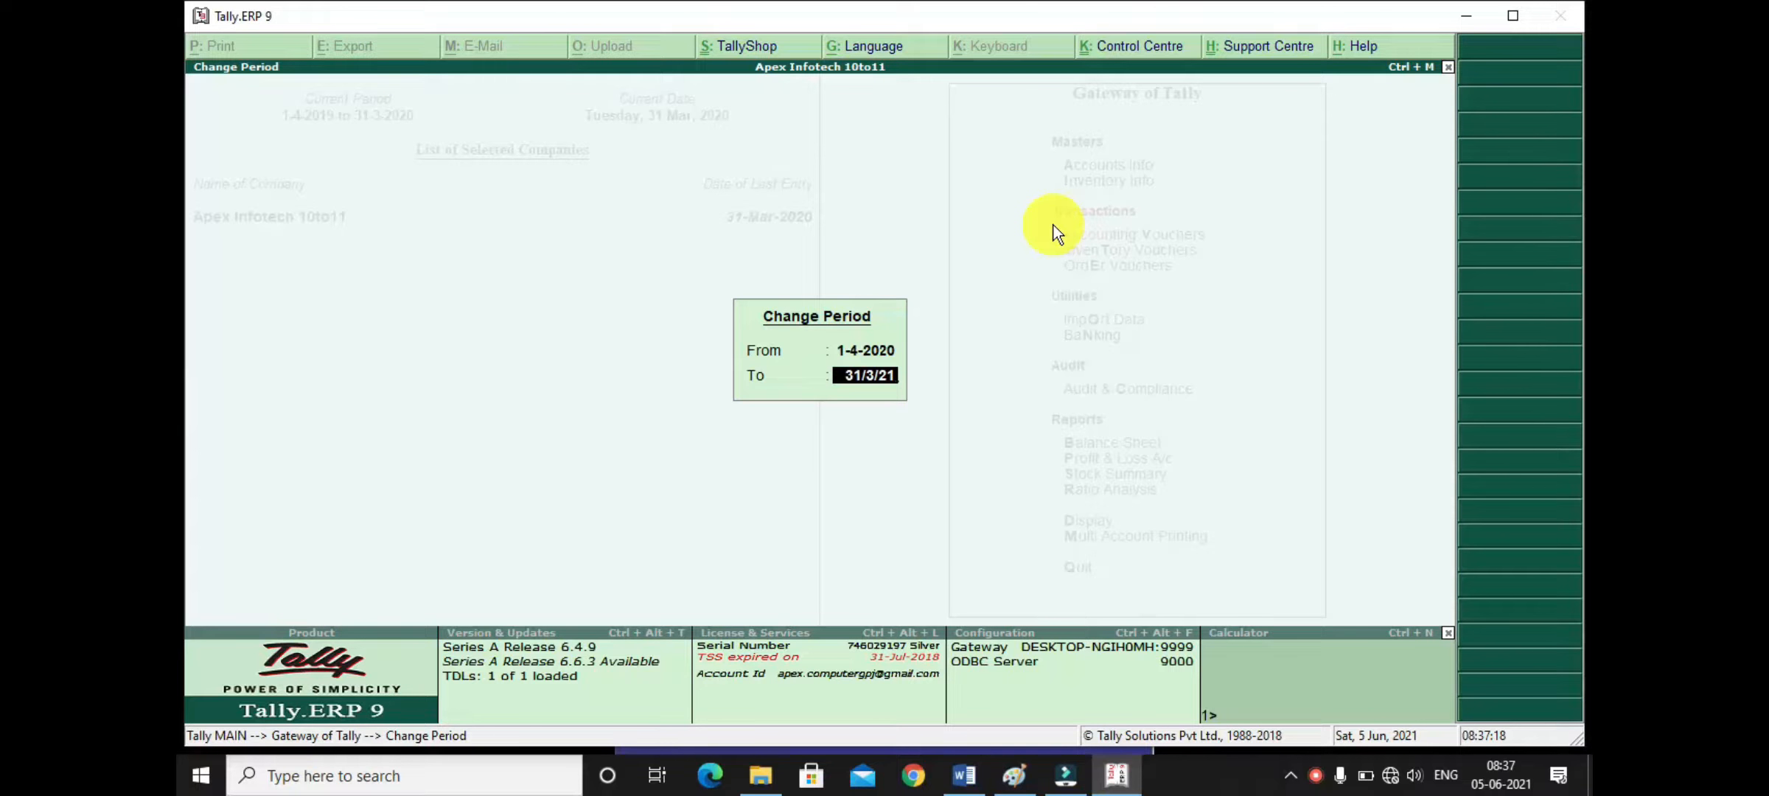
key("Return")
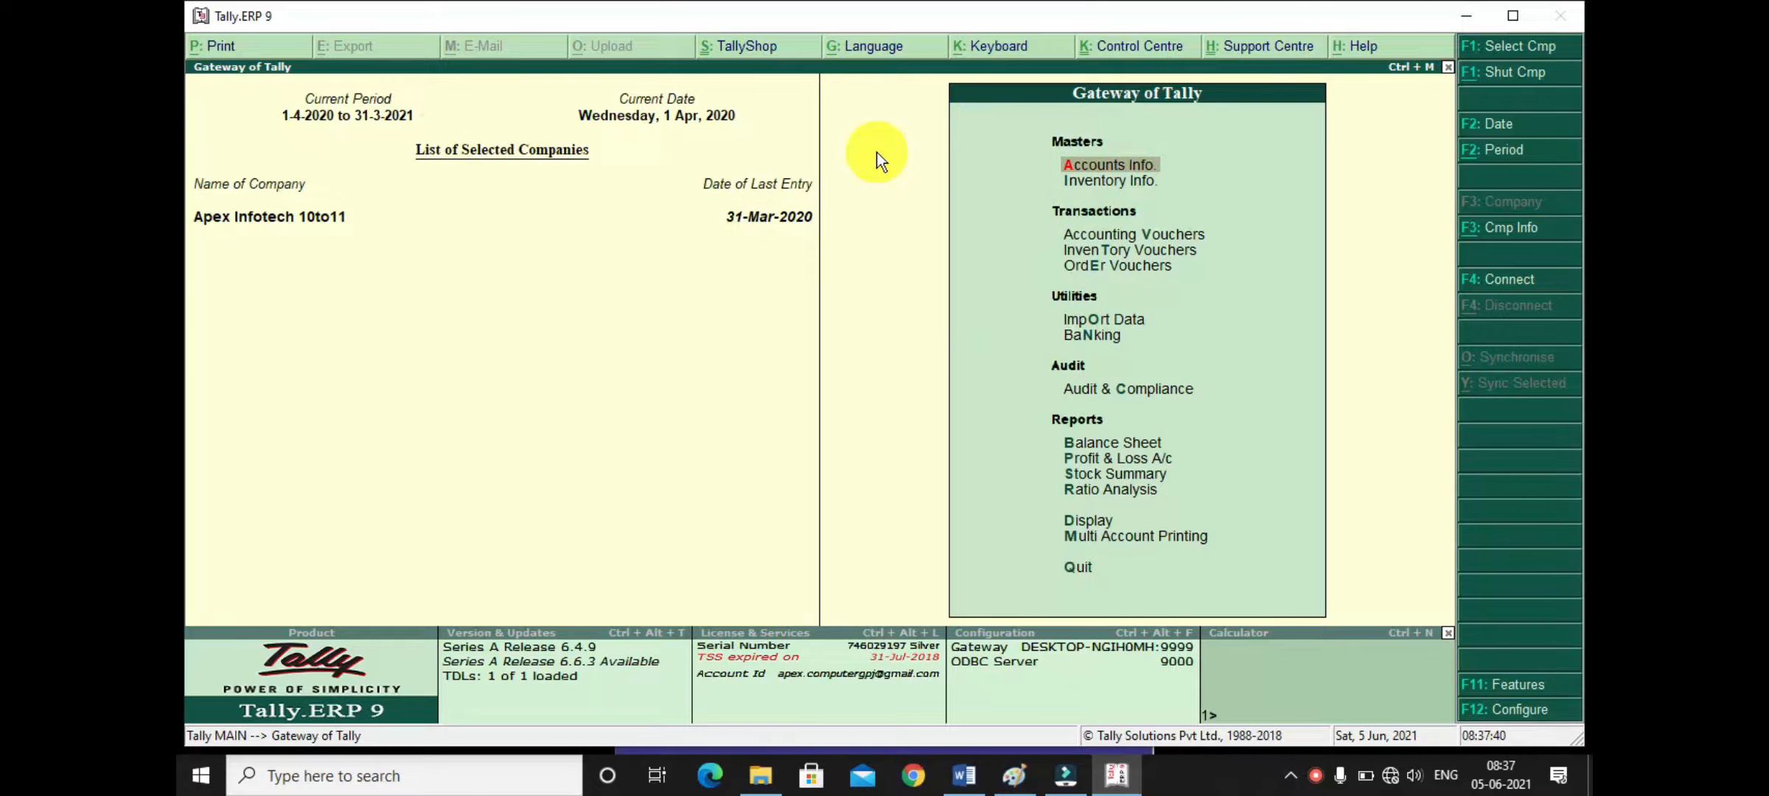
Step: Open a new payment voucher and check the date offered for it, without changing the voucher date
key("Down")
key("Down")
key("Down")
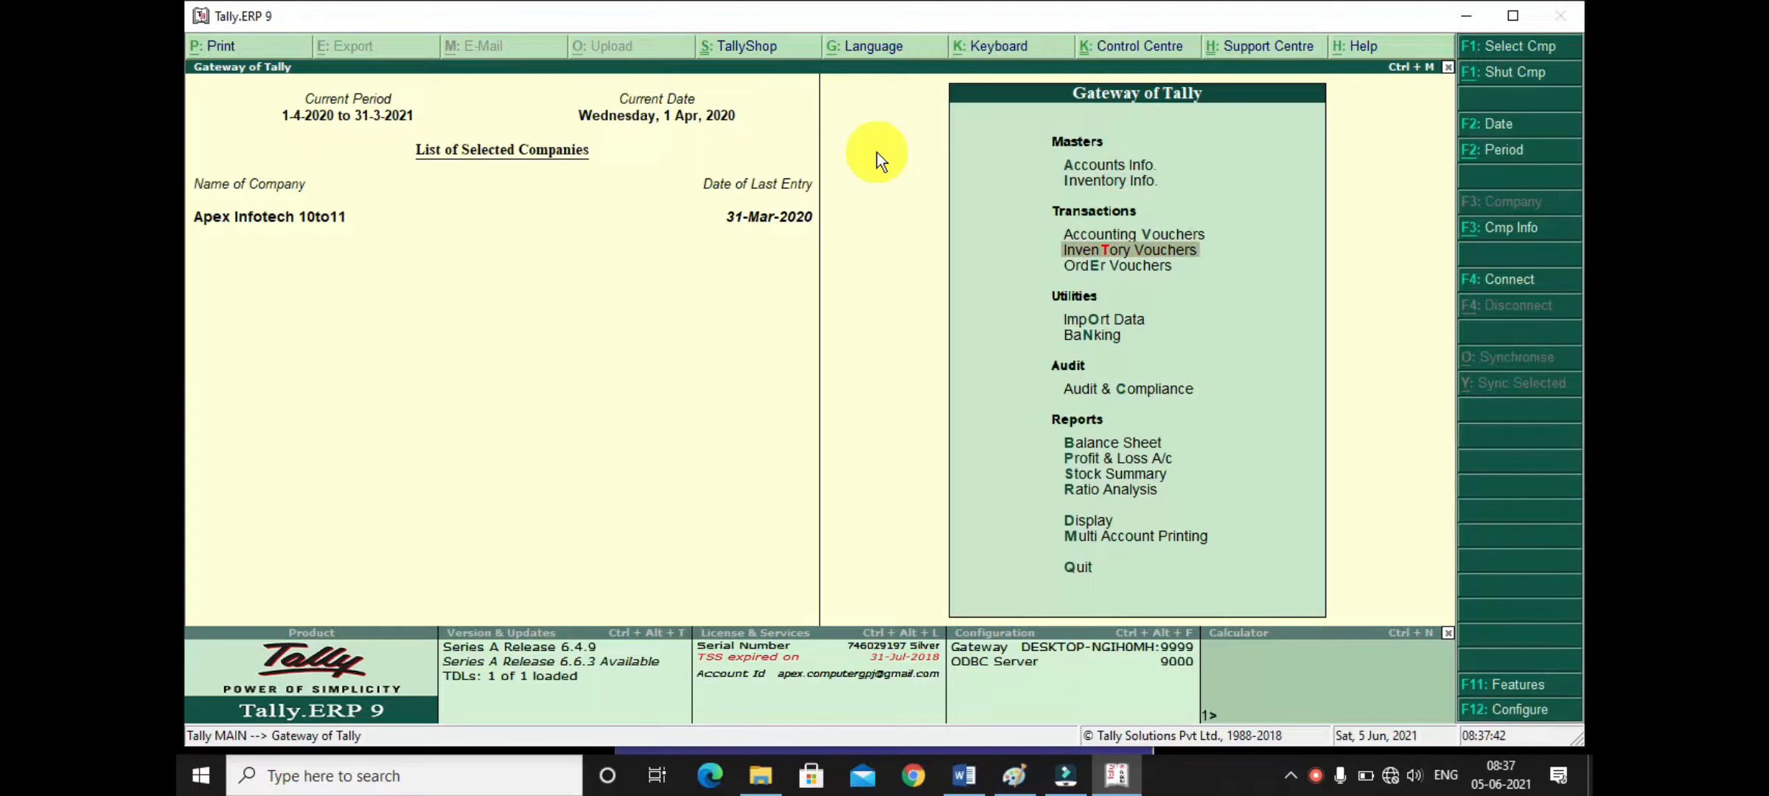
key("Up")
key("Return")
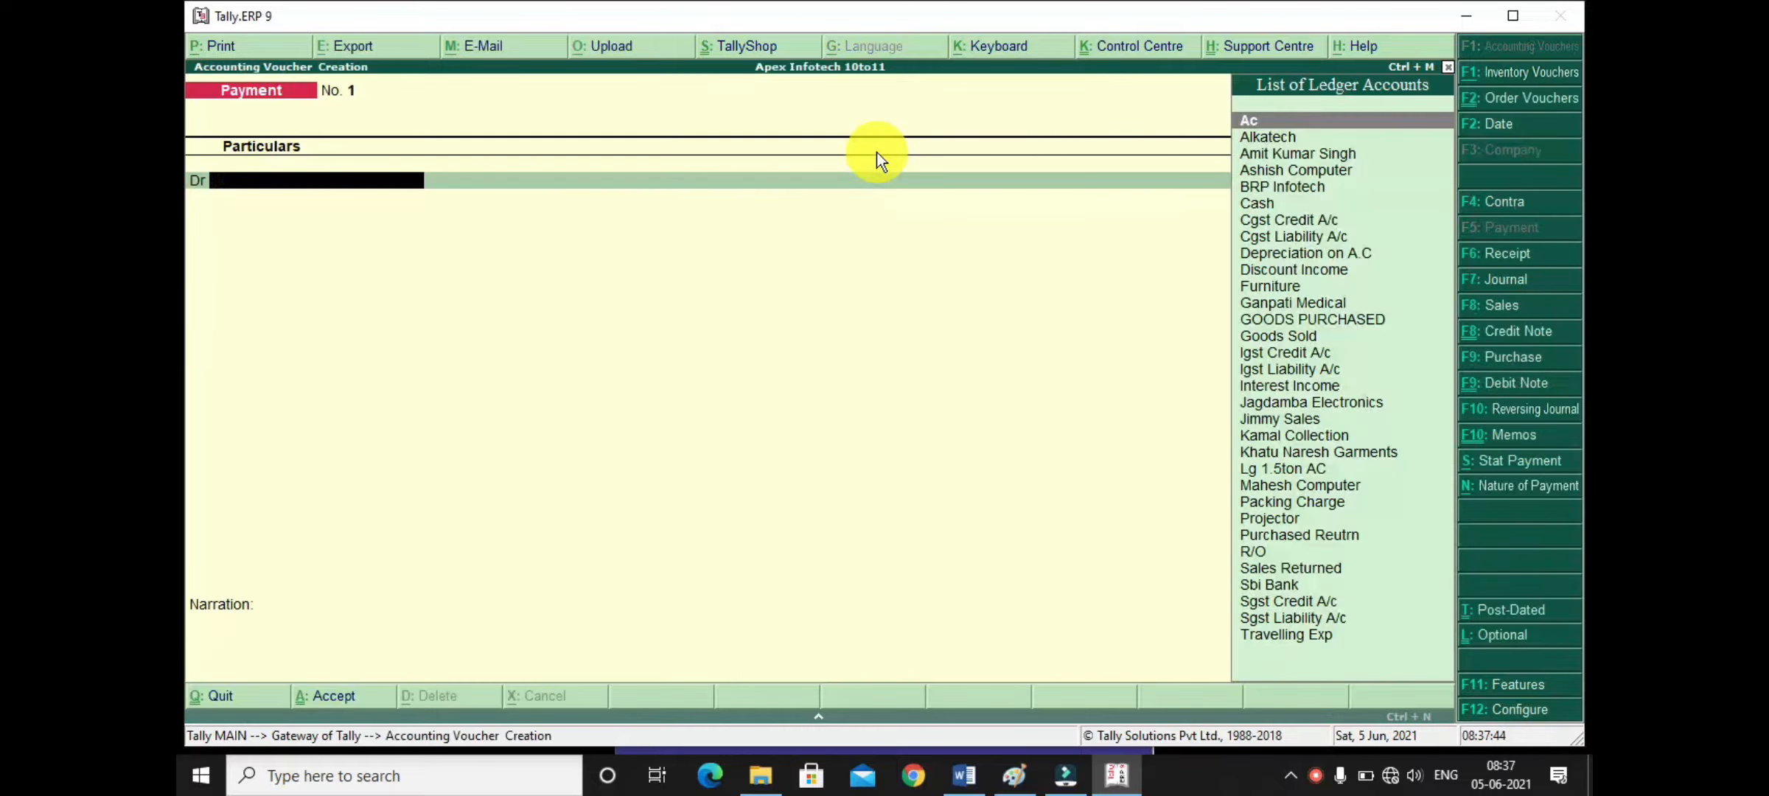
key("F2")
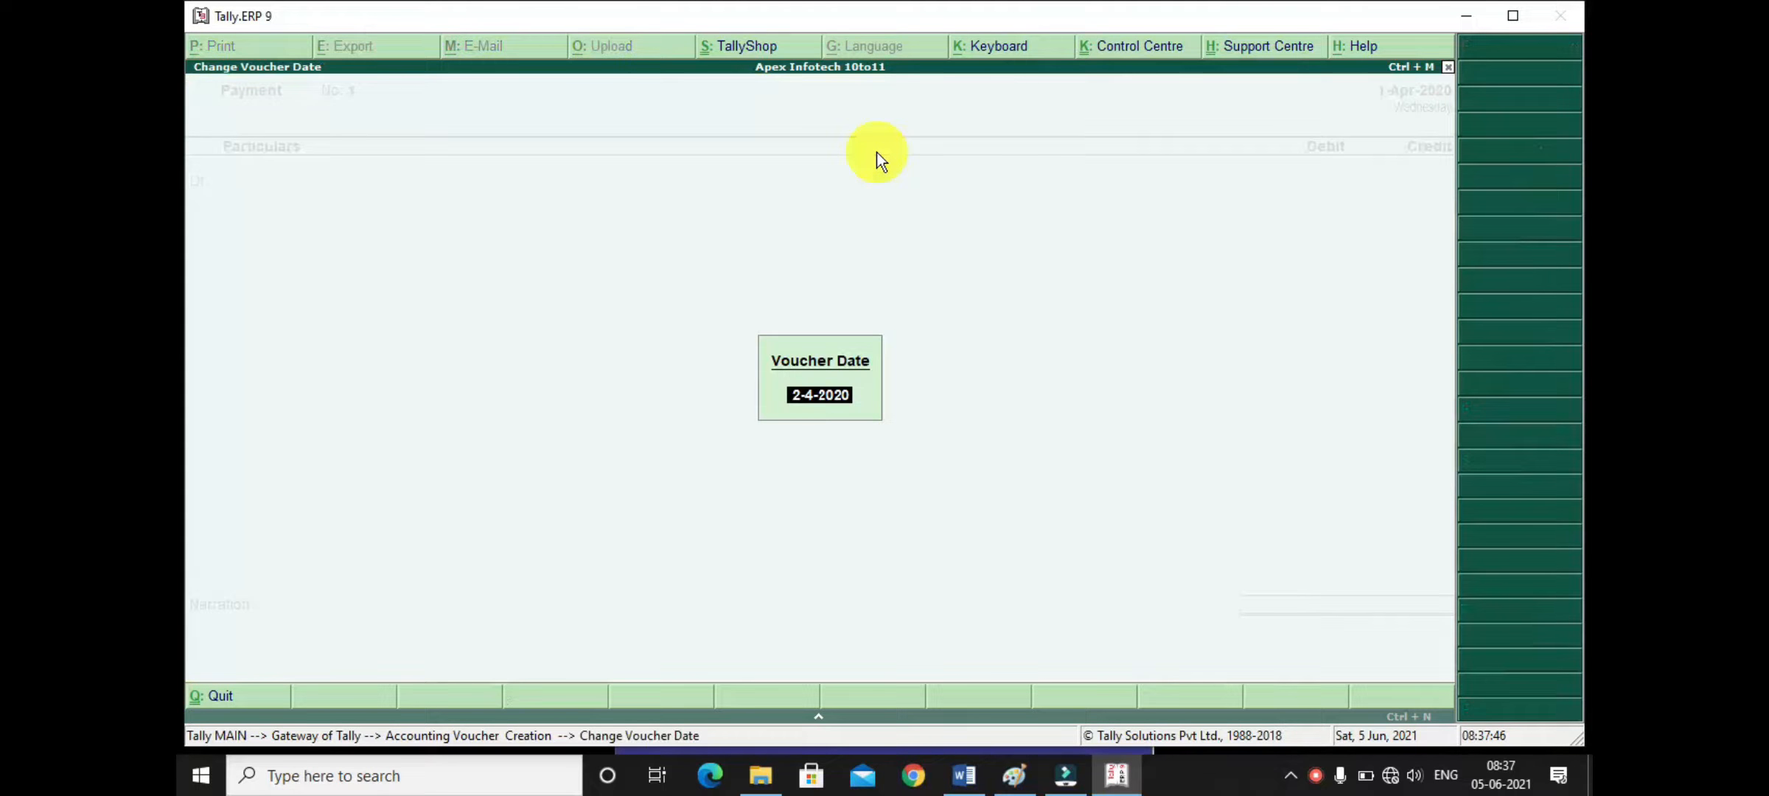
key("Escape")
key("Escape")
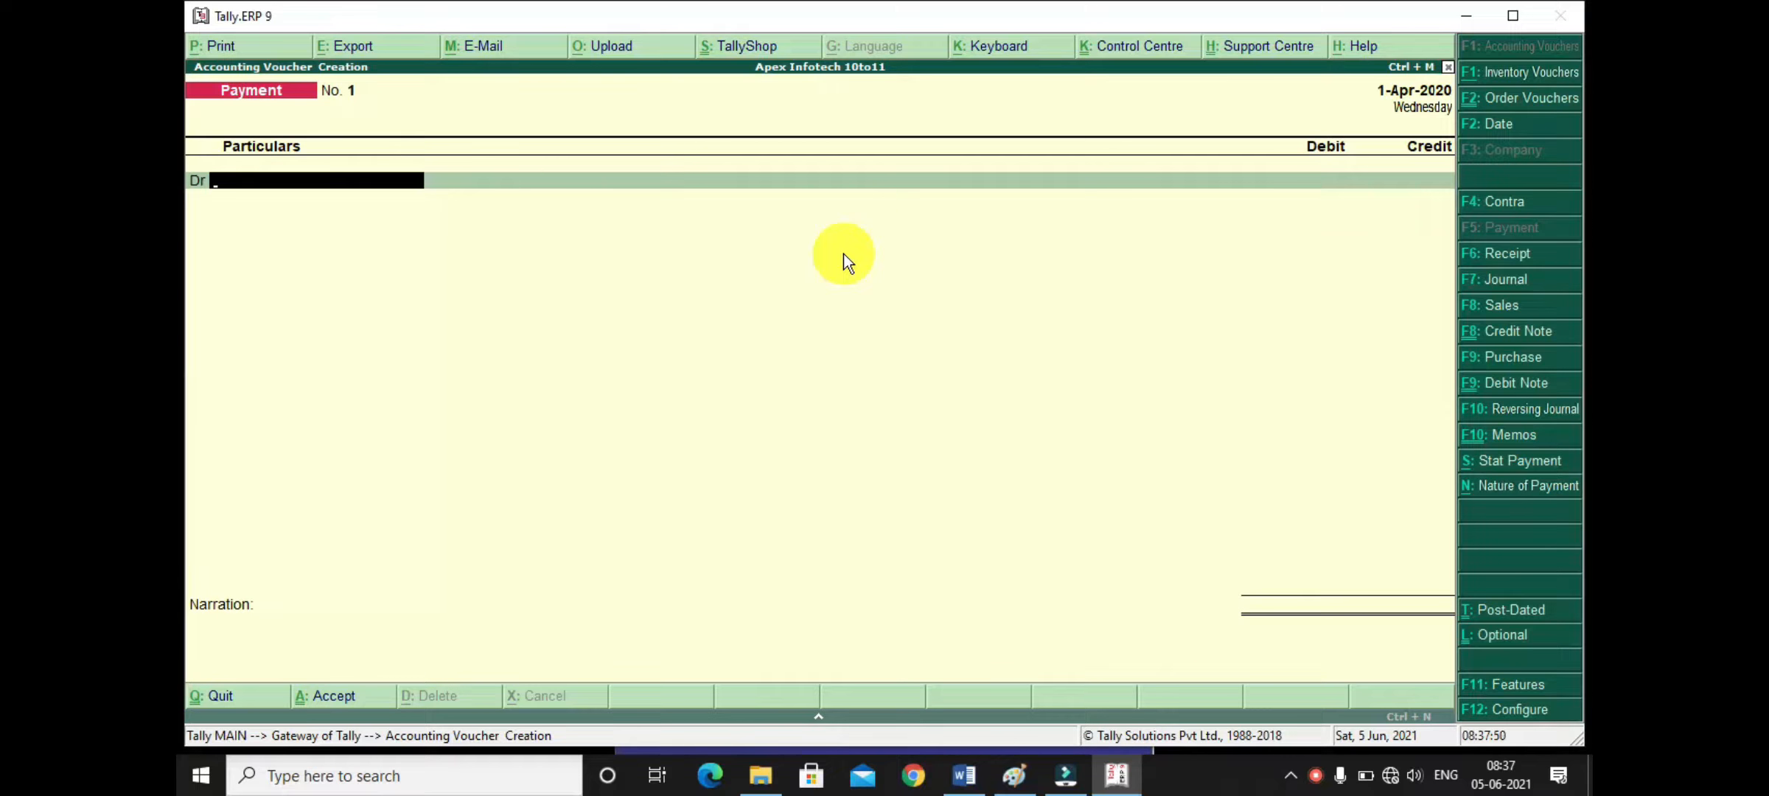
Step: Look up the BRP Infotech ledger for the payment voucher's debit entry, and discard the voucher
type("Brp")
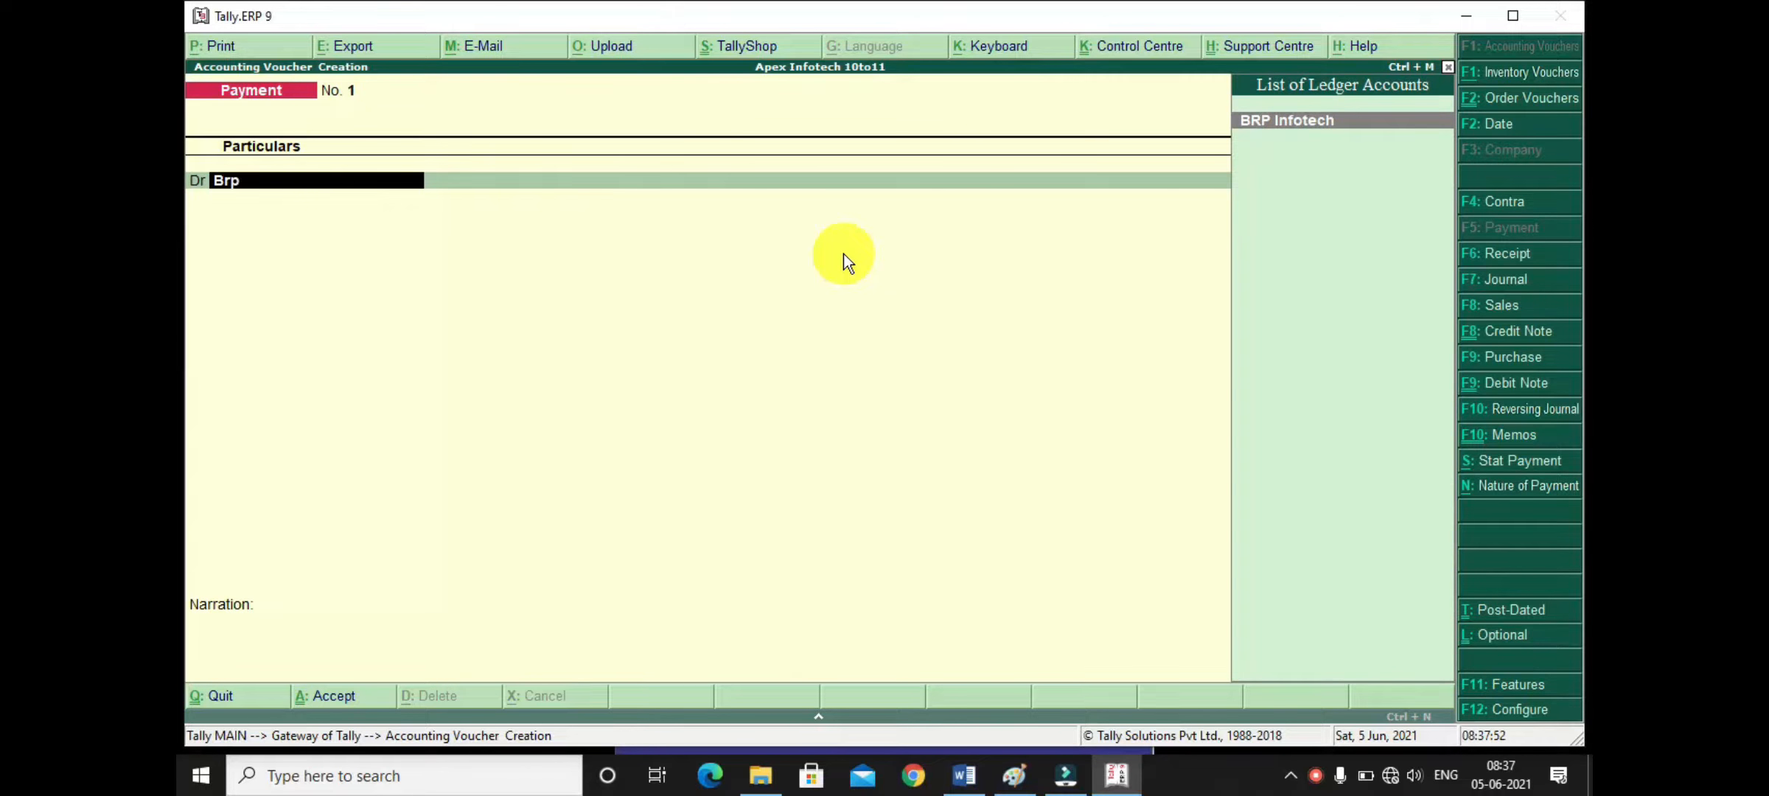
key("BackSpace")
key("BackSpace")
key("BackSpace")
key("Escape")
key("Return")
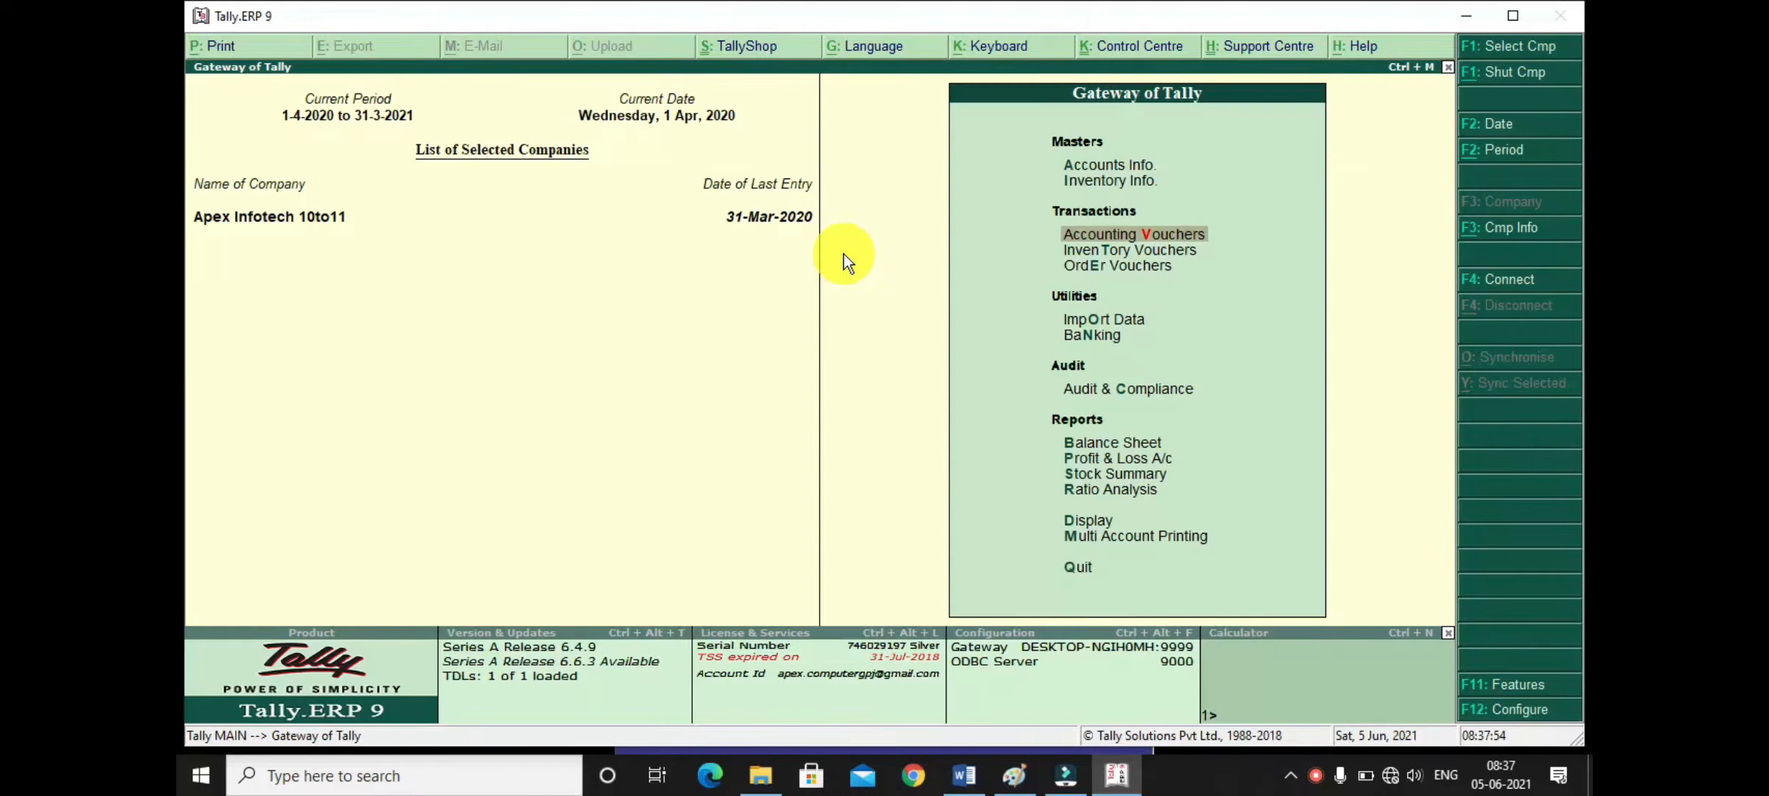
Step: Open the Balance Sheet and examine the Sundry Creditors group's ledger balances, including BRP Infotech
key("b")
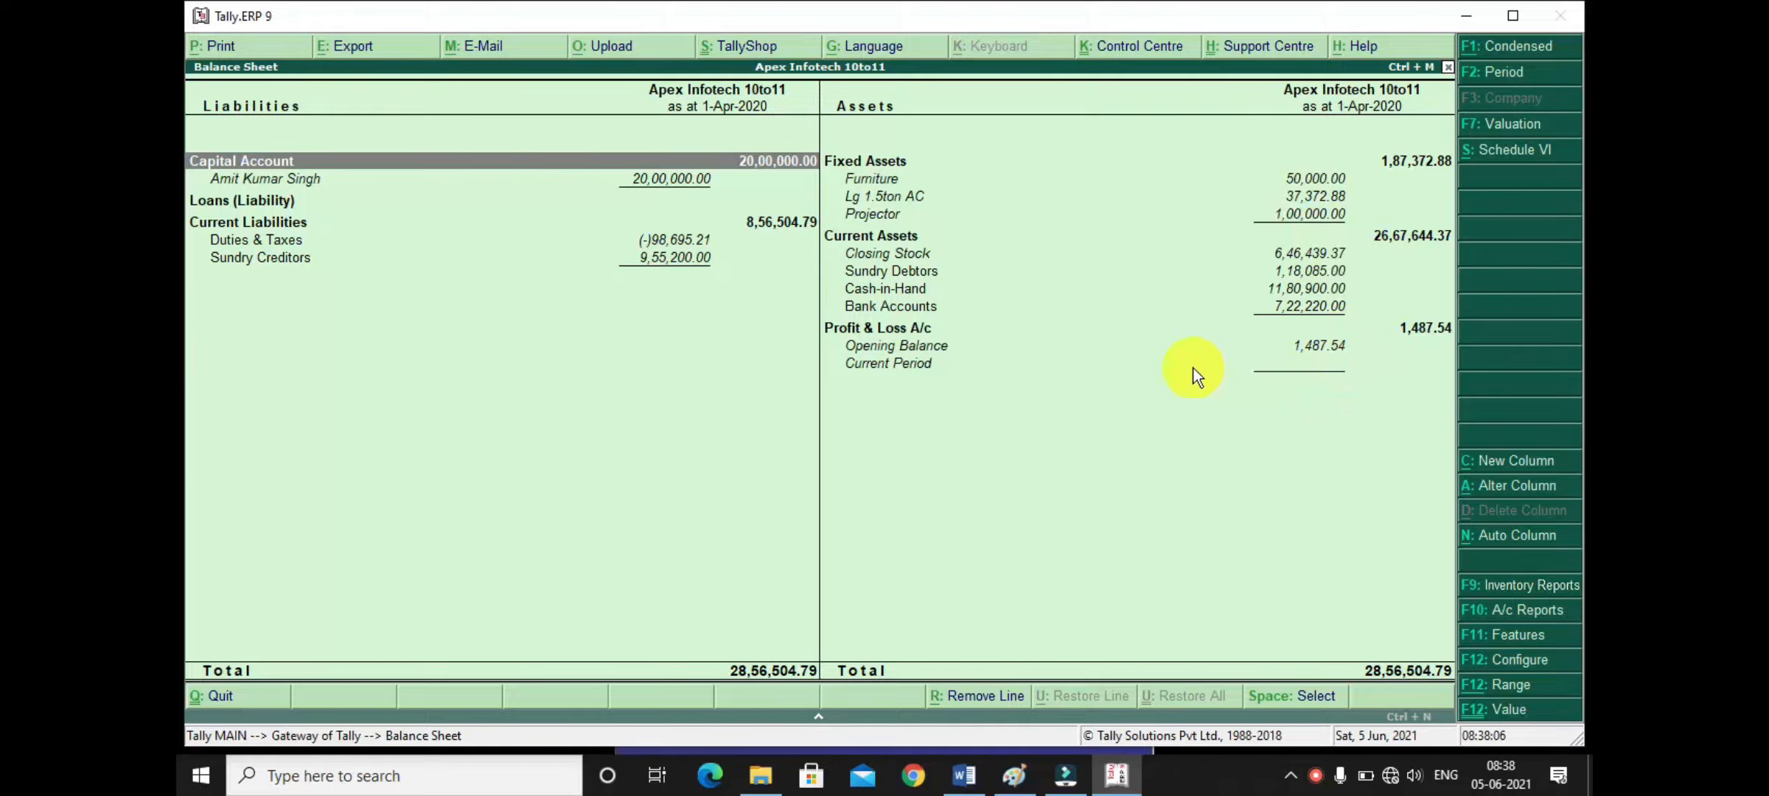
left_click(701, 256)
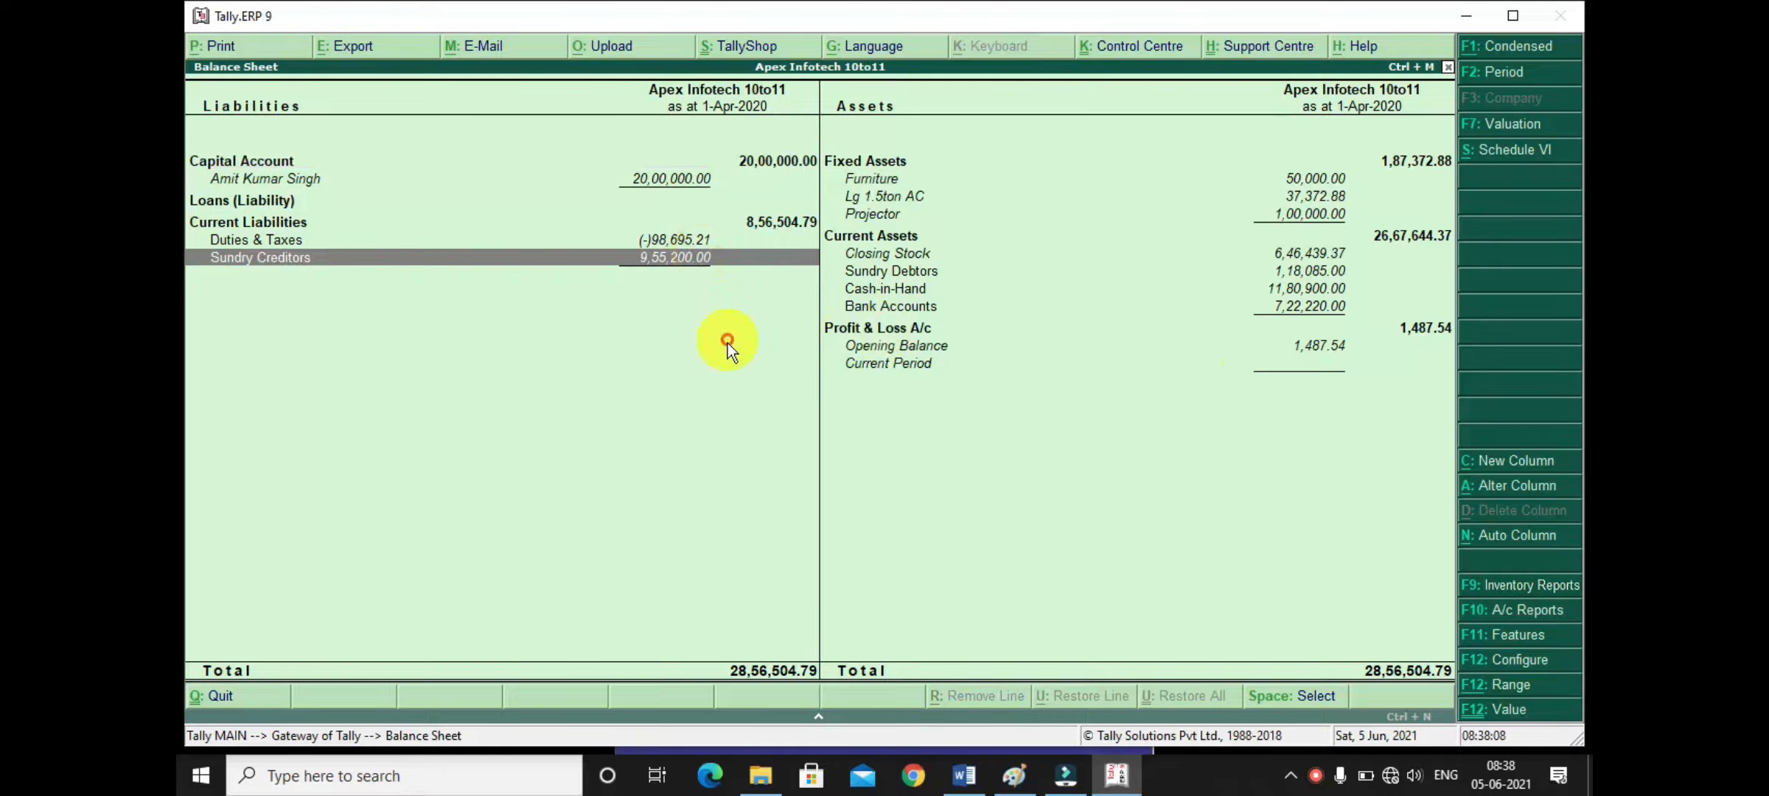
key("Return")
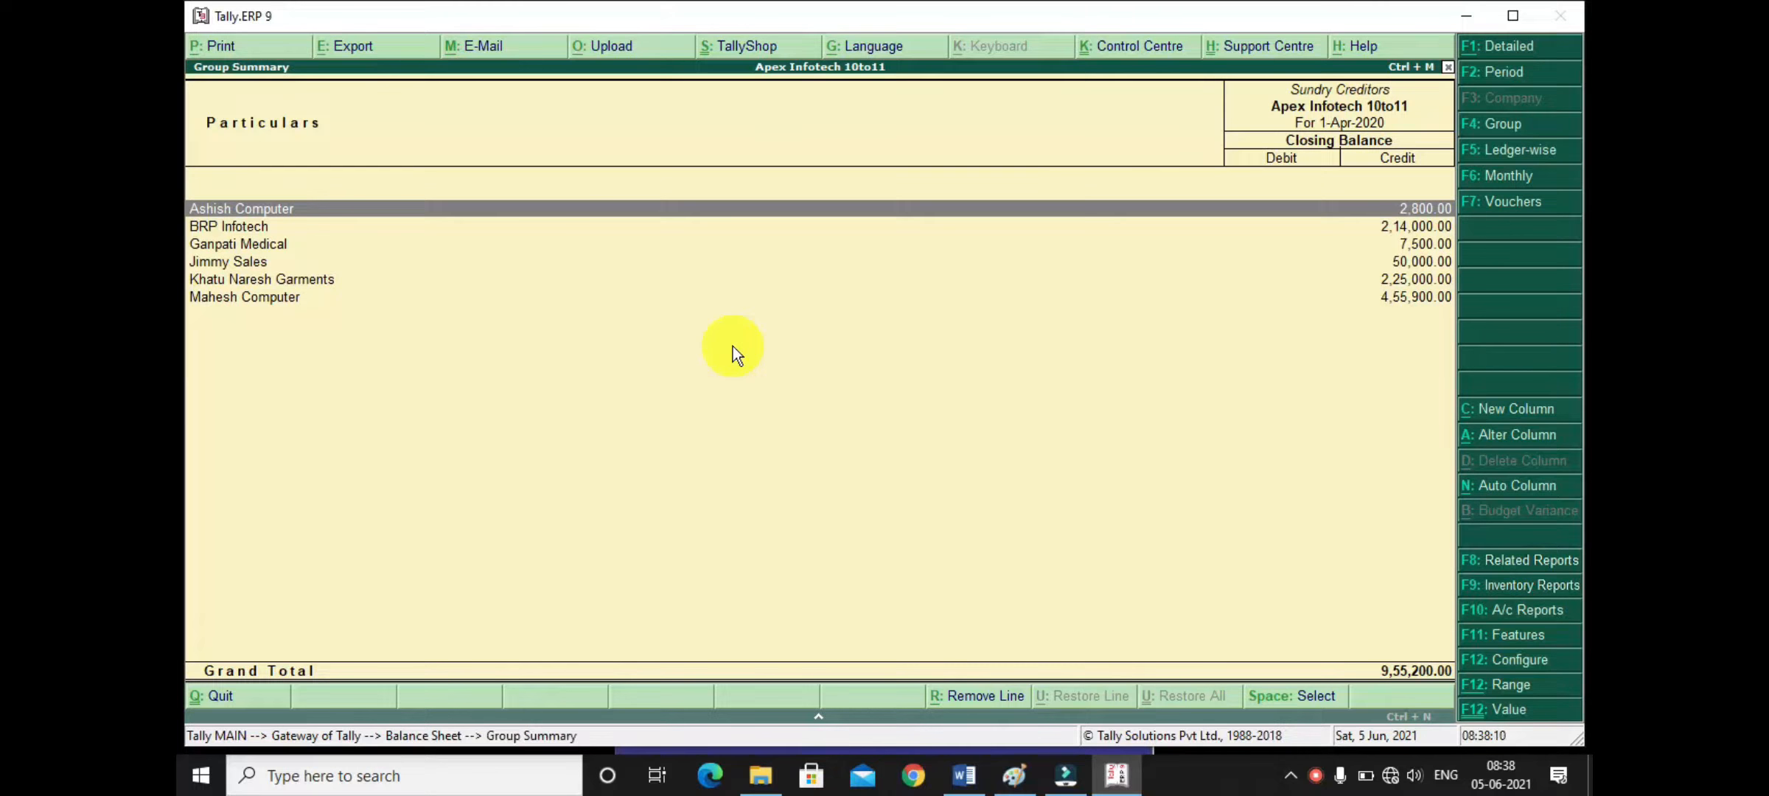
key("Down")
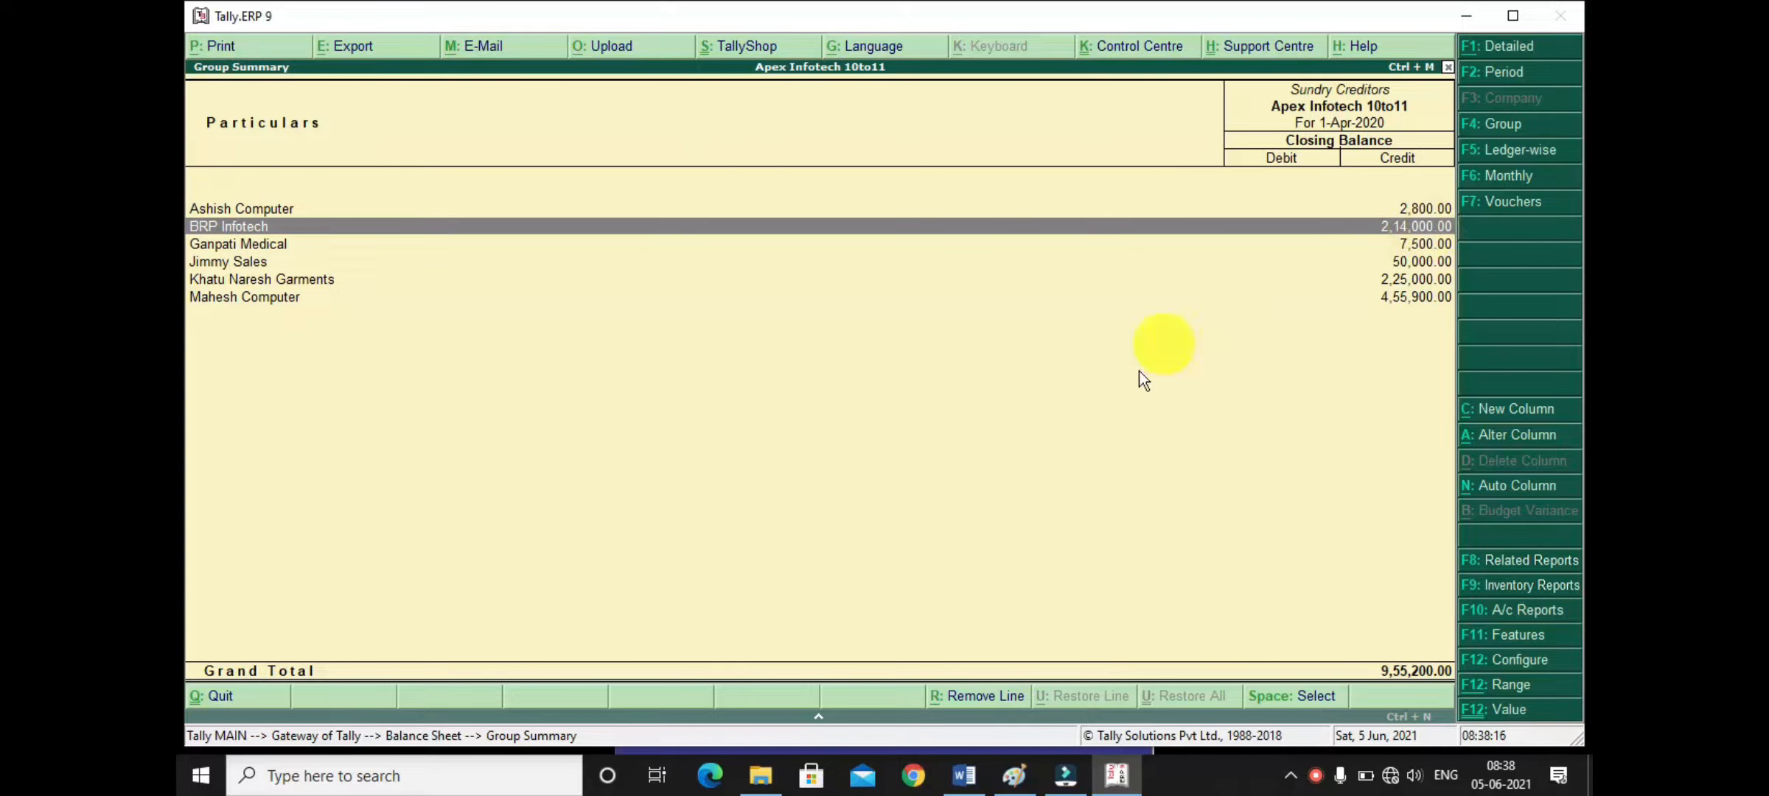
key("Escape")
key("Escape")
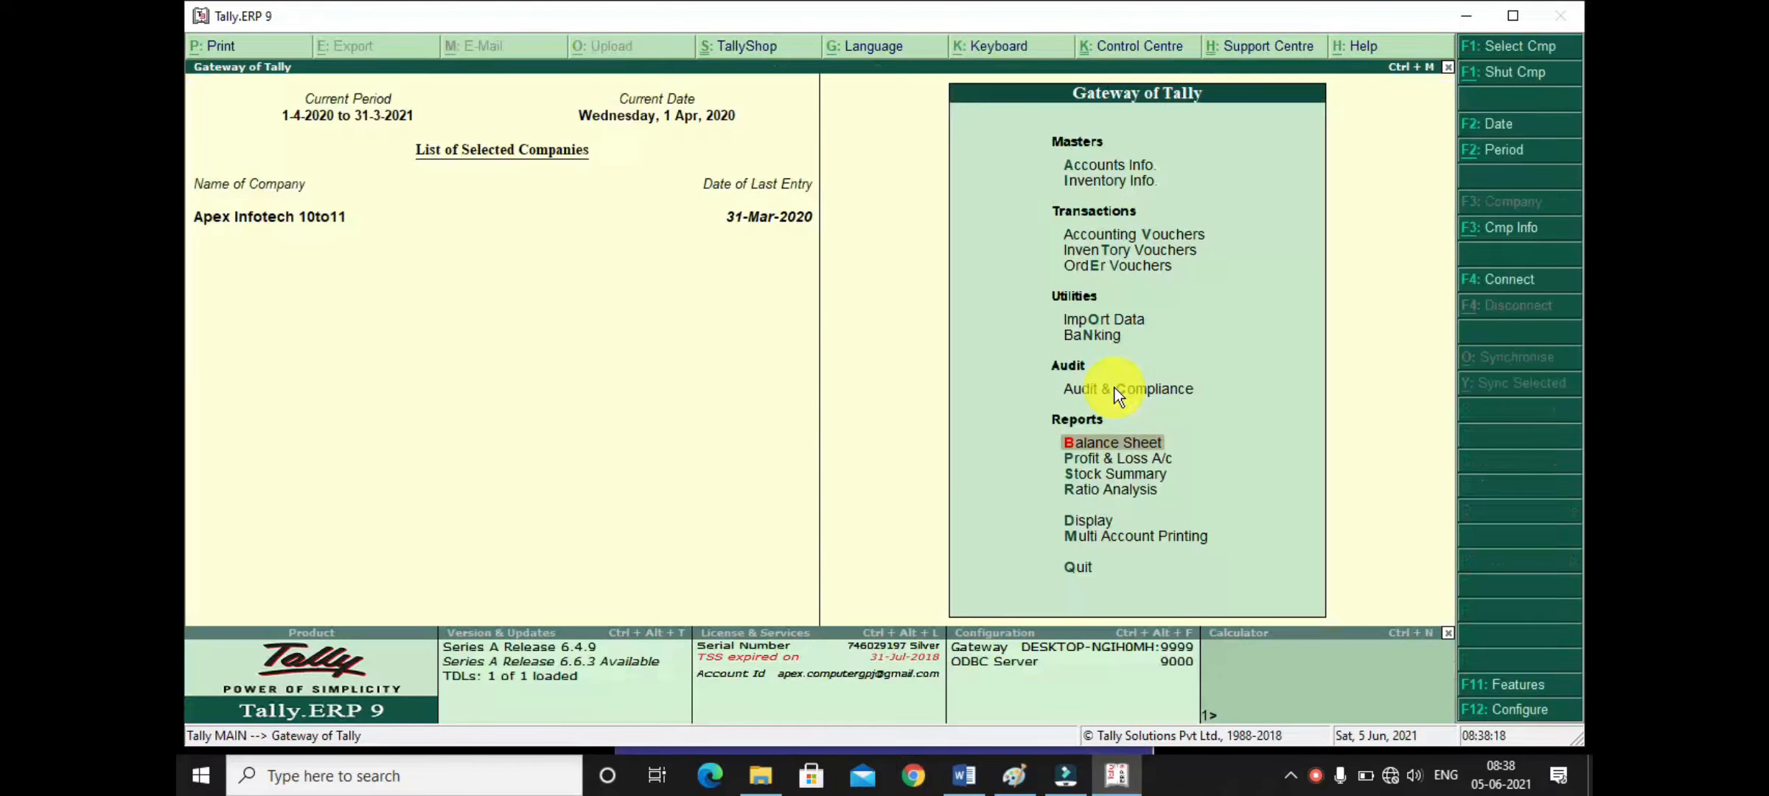
Step: Open a new payment voucher under Accounting Vouchers in the Gateway of Tally
key("Up")
key("Up")
key("Up")
key("Up")
key("Up")
key("Up")
key("Up")
key("Up")
key("Up")
key("Up")
key("Up")
key("Up")
key("Up")
key("Return")
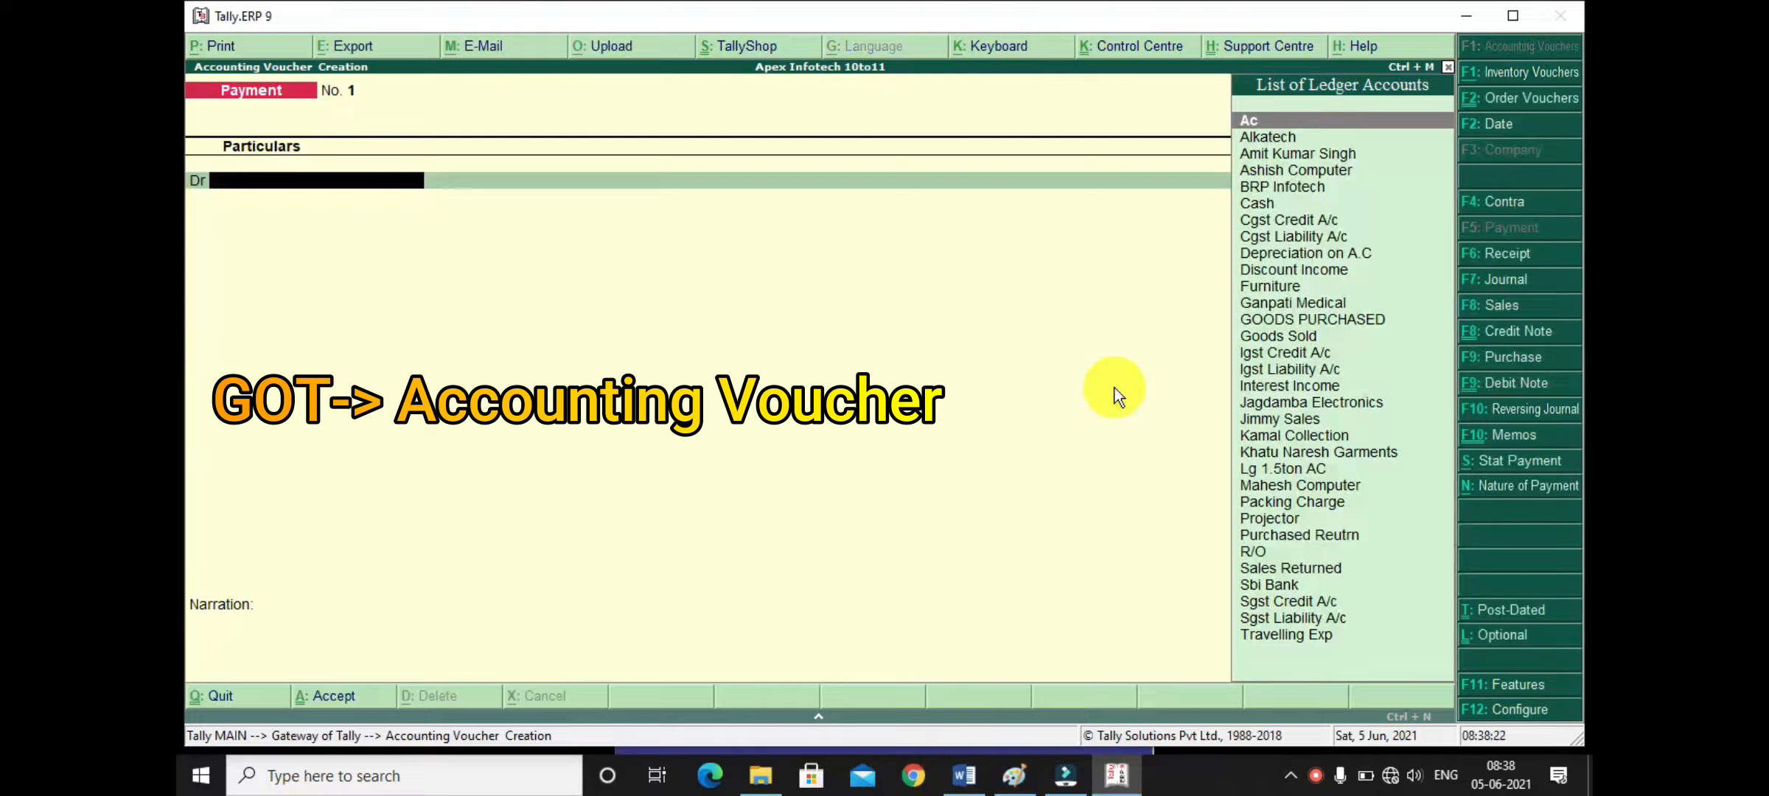
Step: Debit the BRP Infotech ledger with 200000 in the payment voucher
type("Brp")
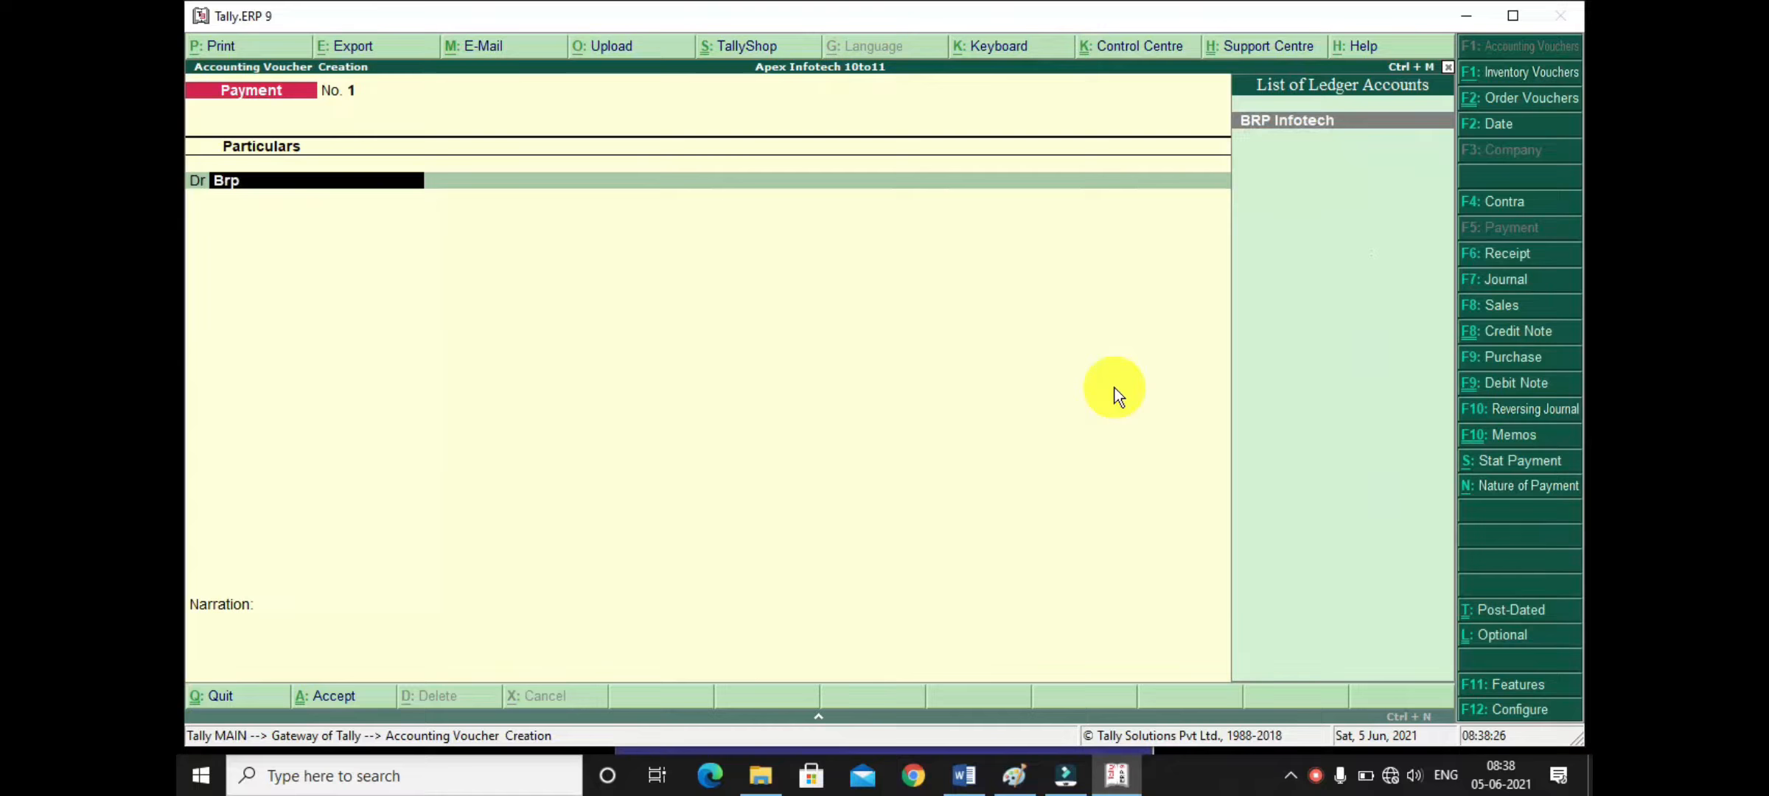
key("Return")
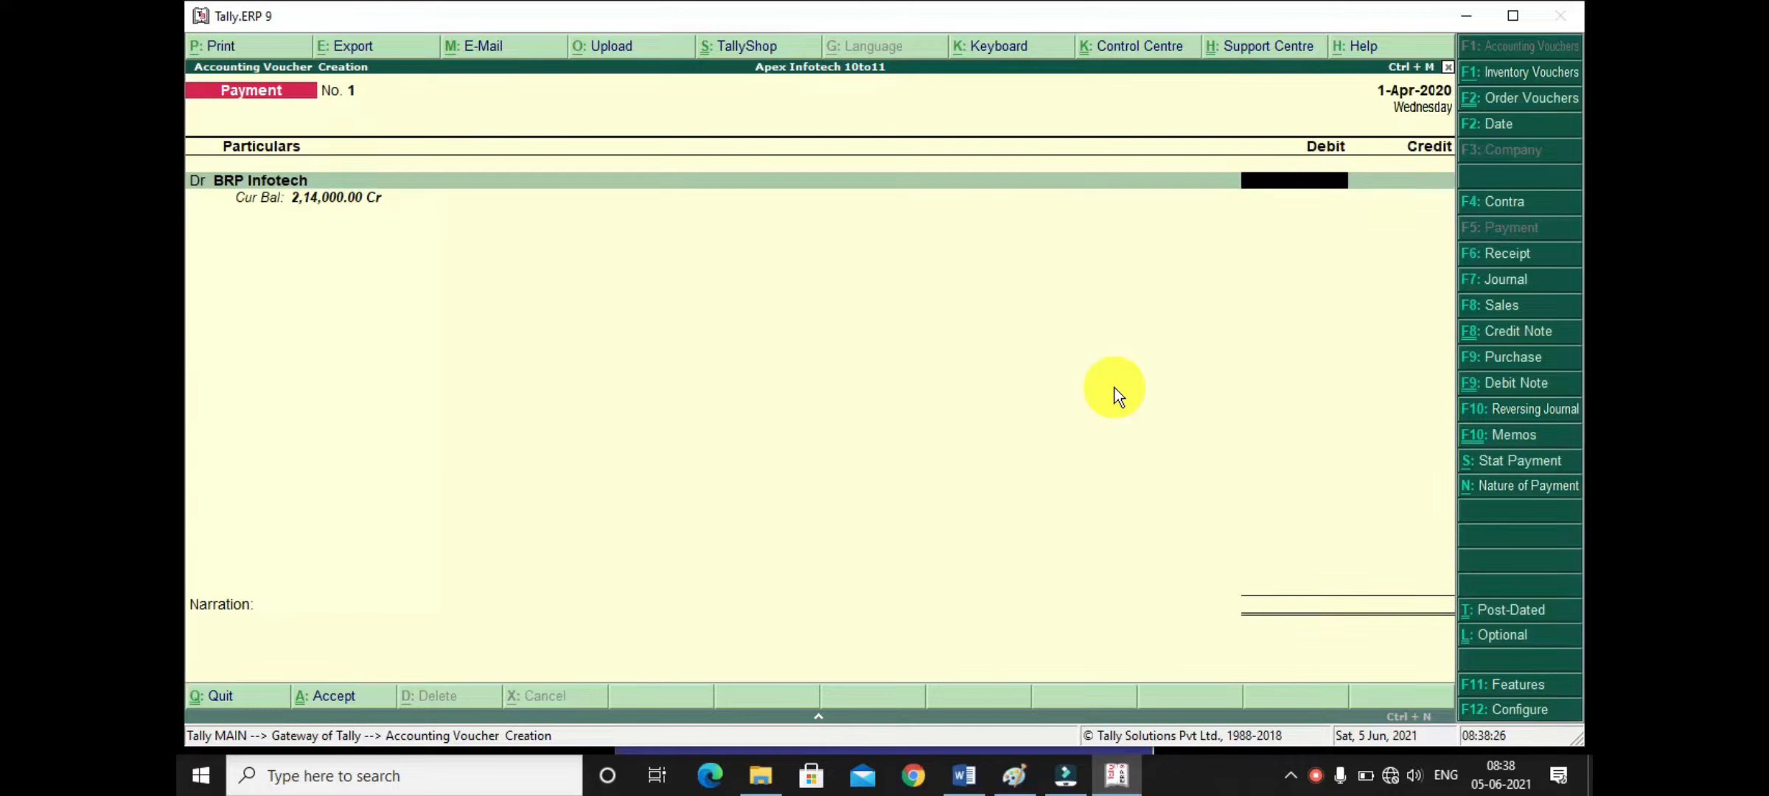
type("200000")
key("Return")
Step: Allocate the BRP Infotech payment against pending bills 567 for 90,000 and 6570 for 1,10,000
key("Return")
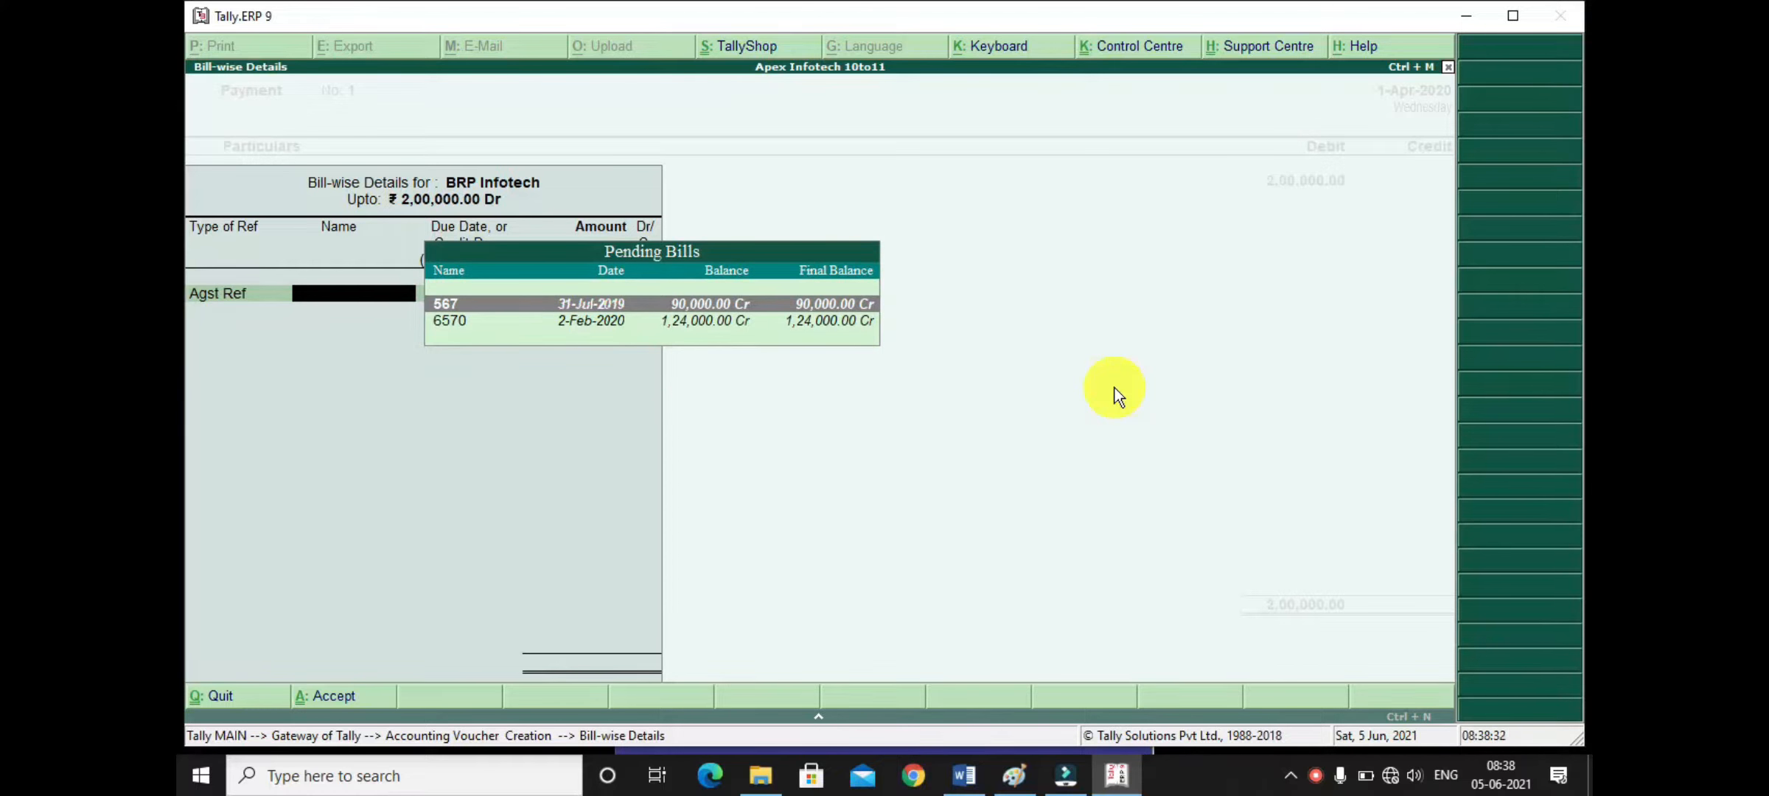
key("Return")
key("Return")
key("Return")
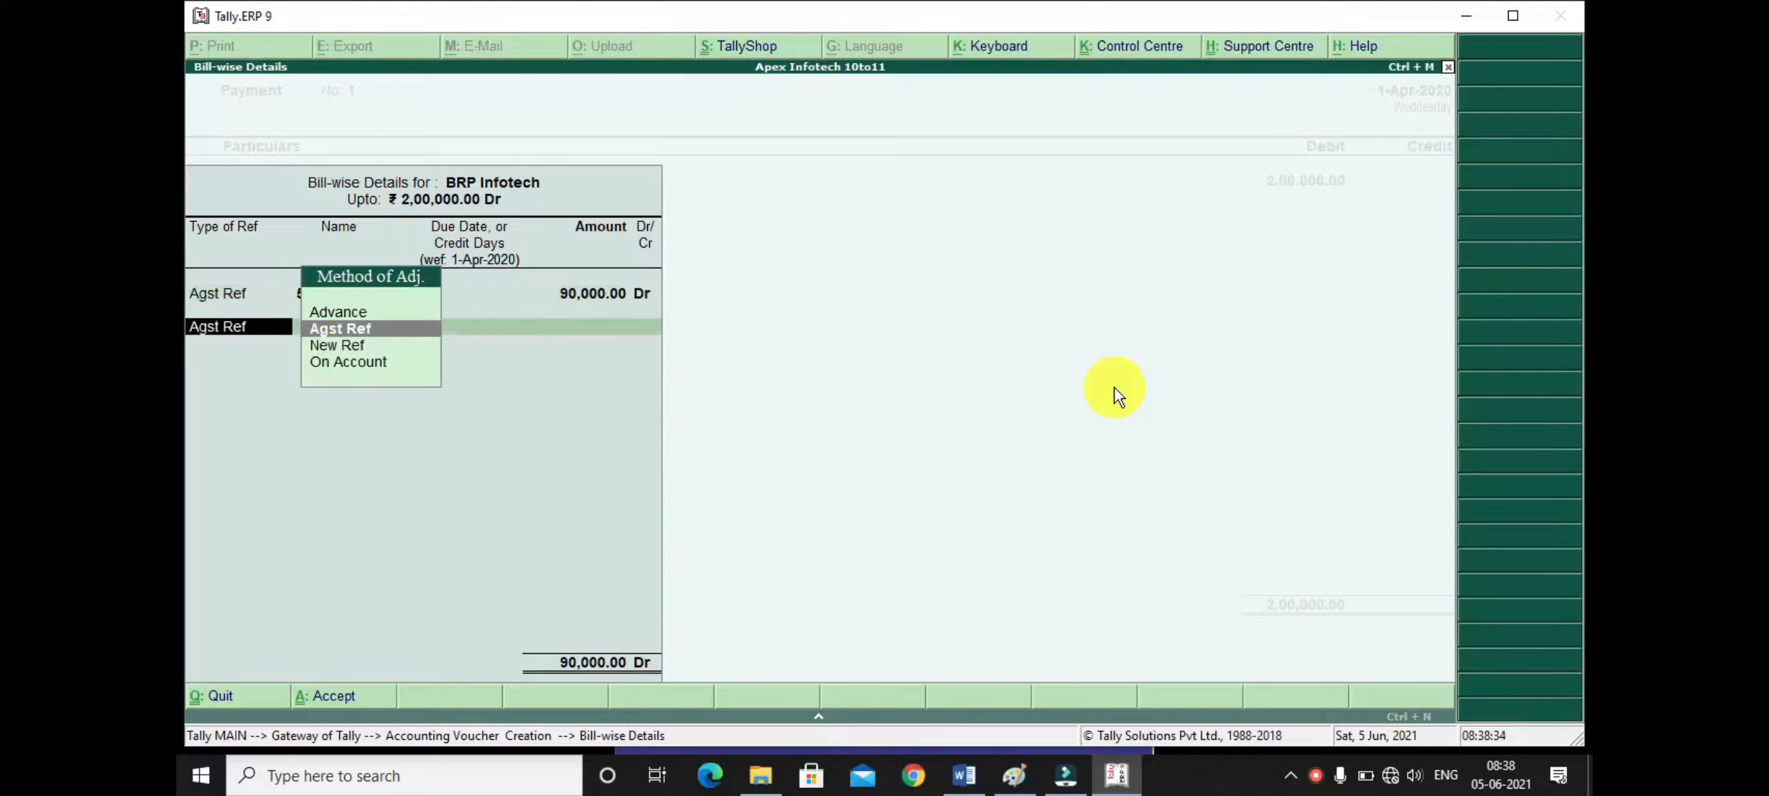
key("Return")
key("Return")
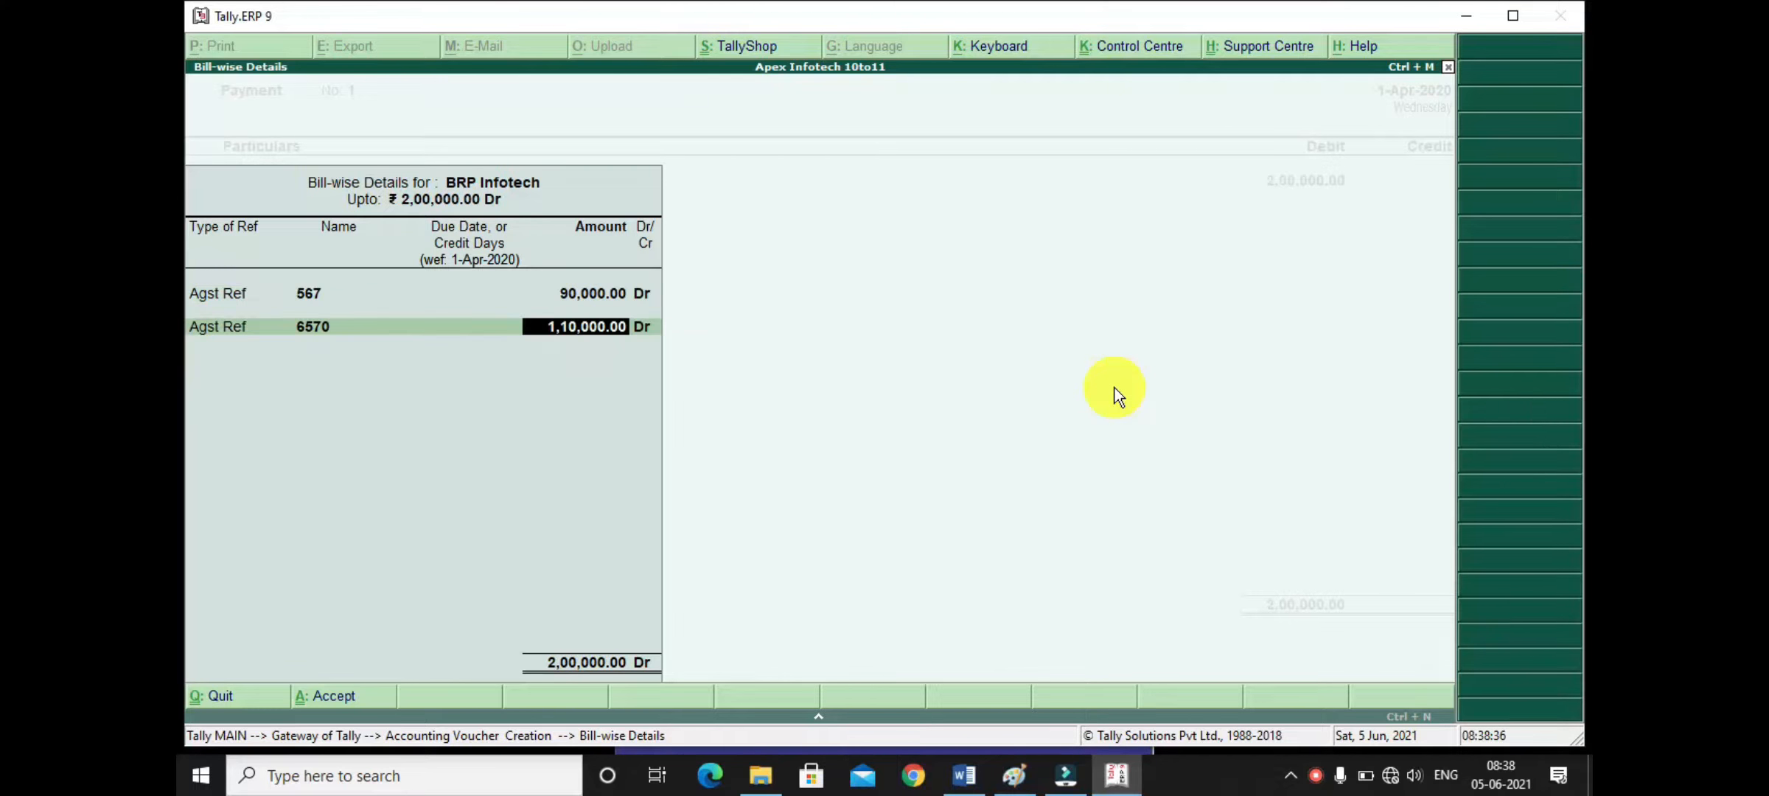
key("Return")
key("Return")
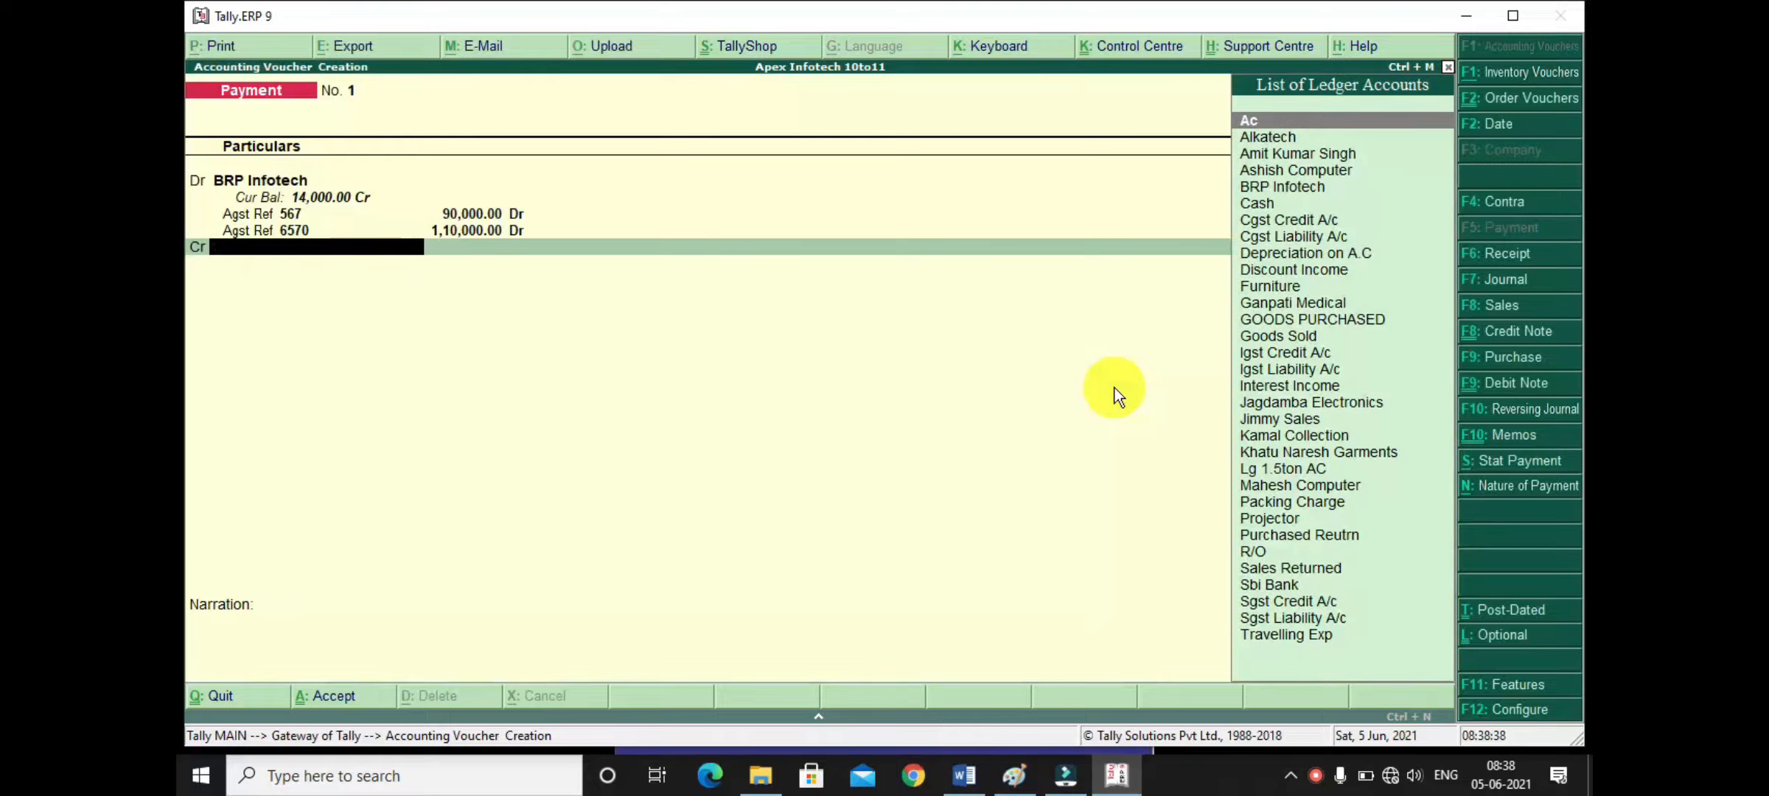
Step: Credit the Cash ledger for the full 2,00,000, leave the narration blank and save the payment voucher
type("cash")
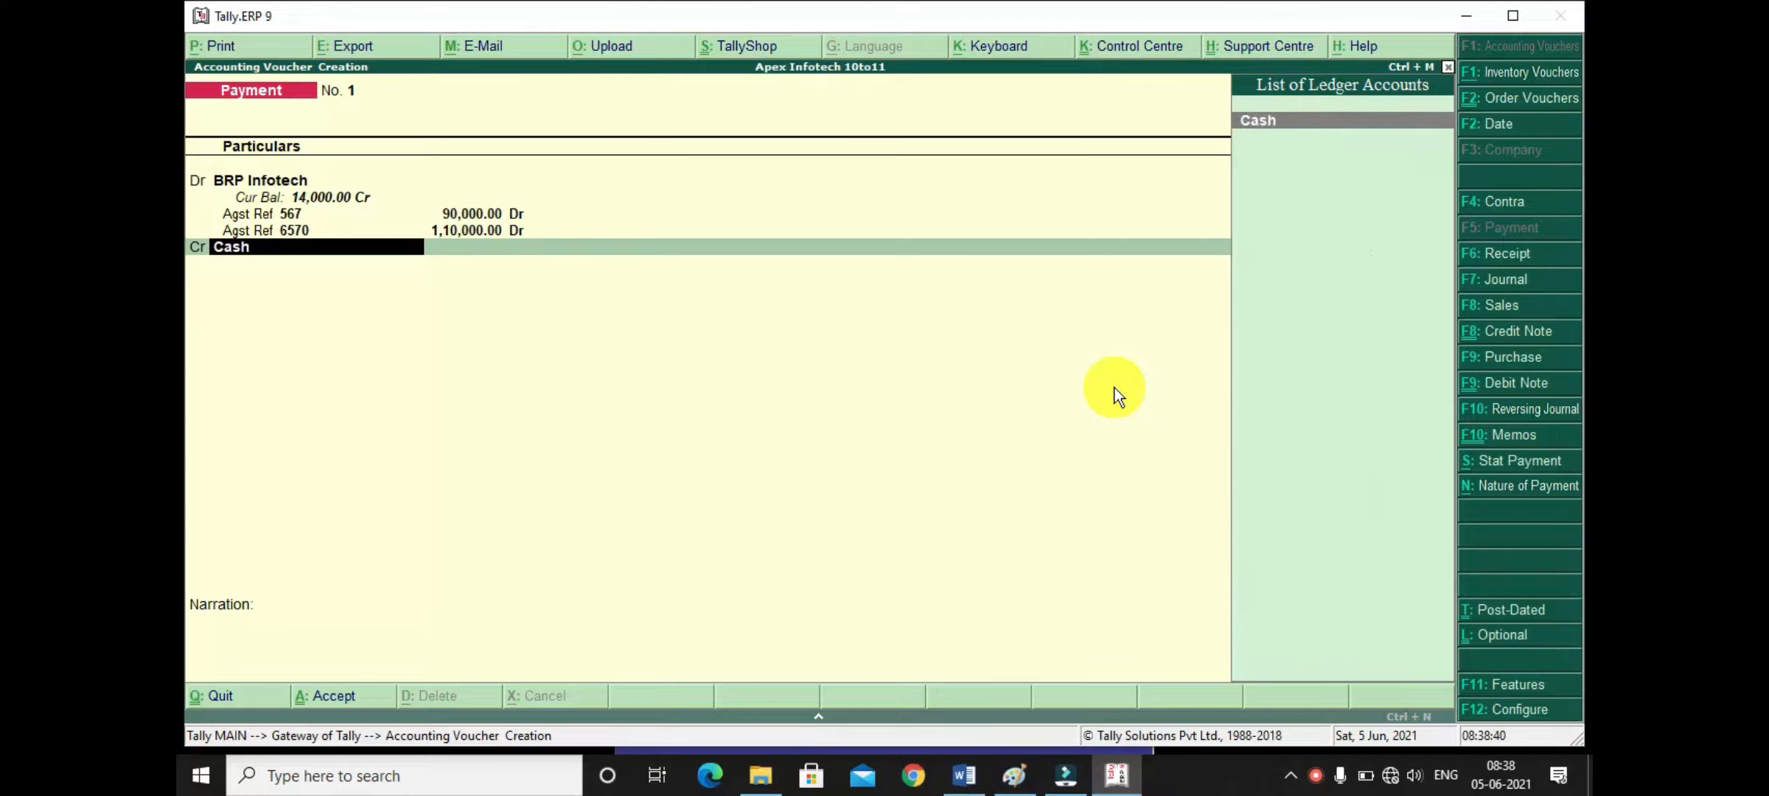
key("Return")
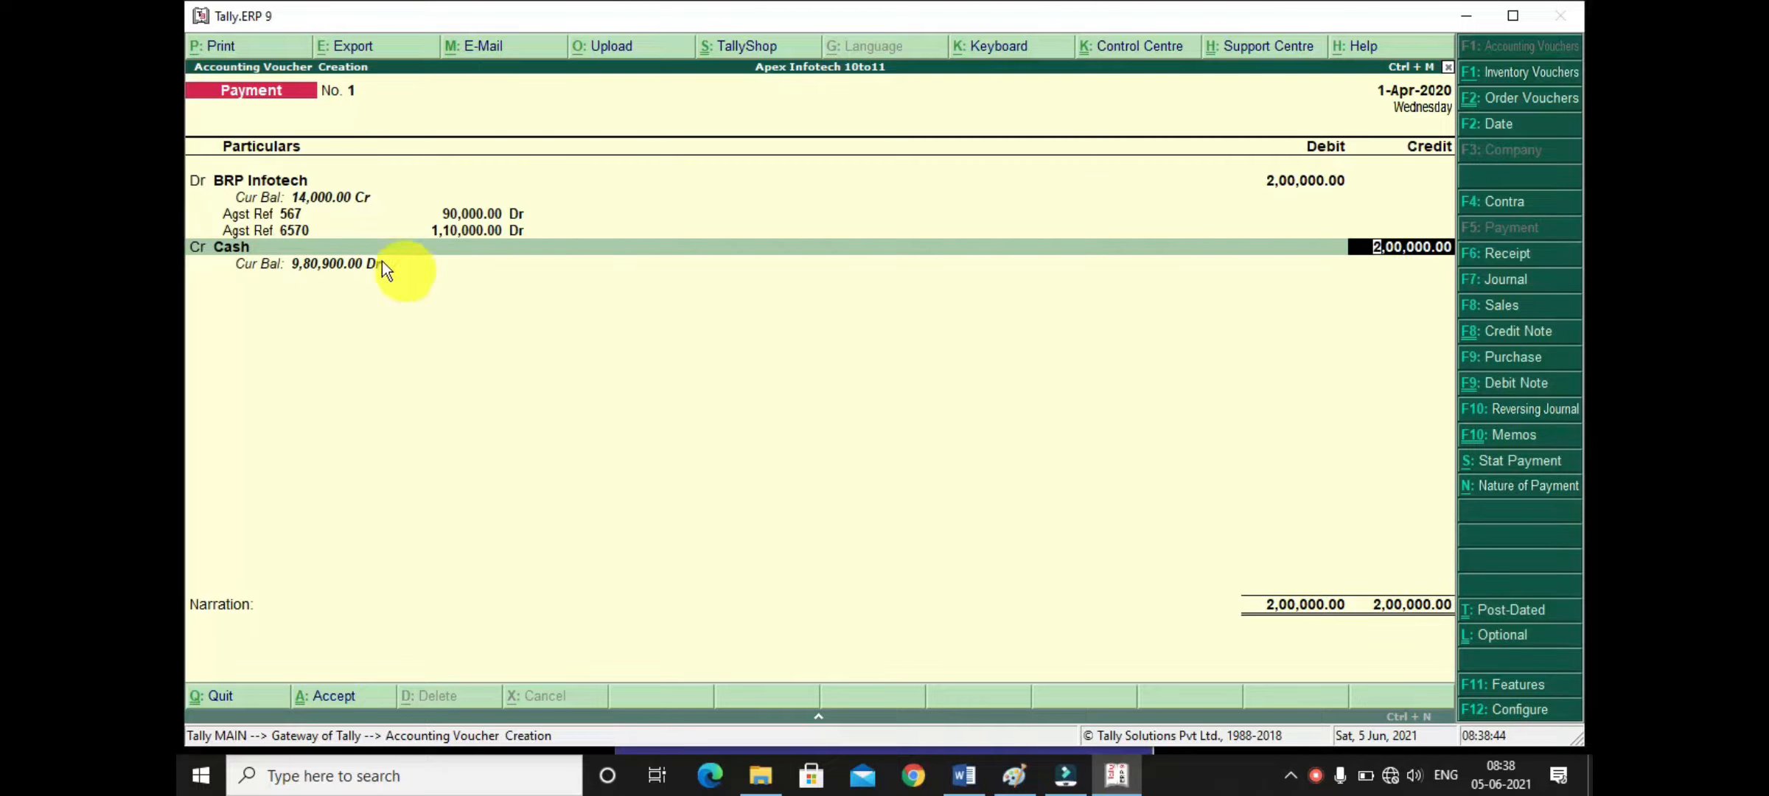
key("Return")
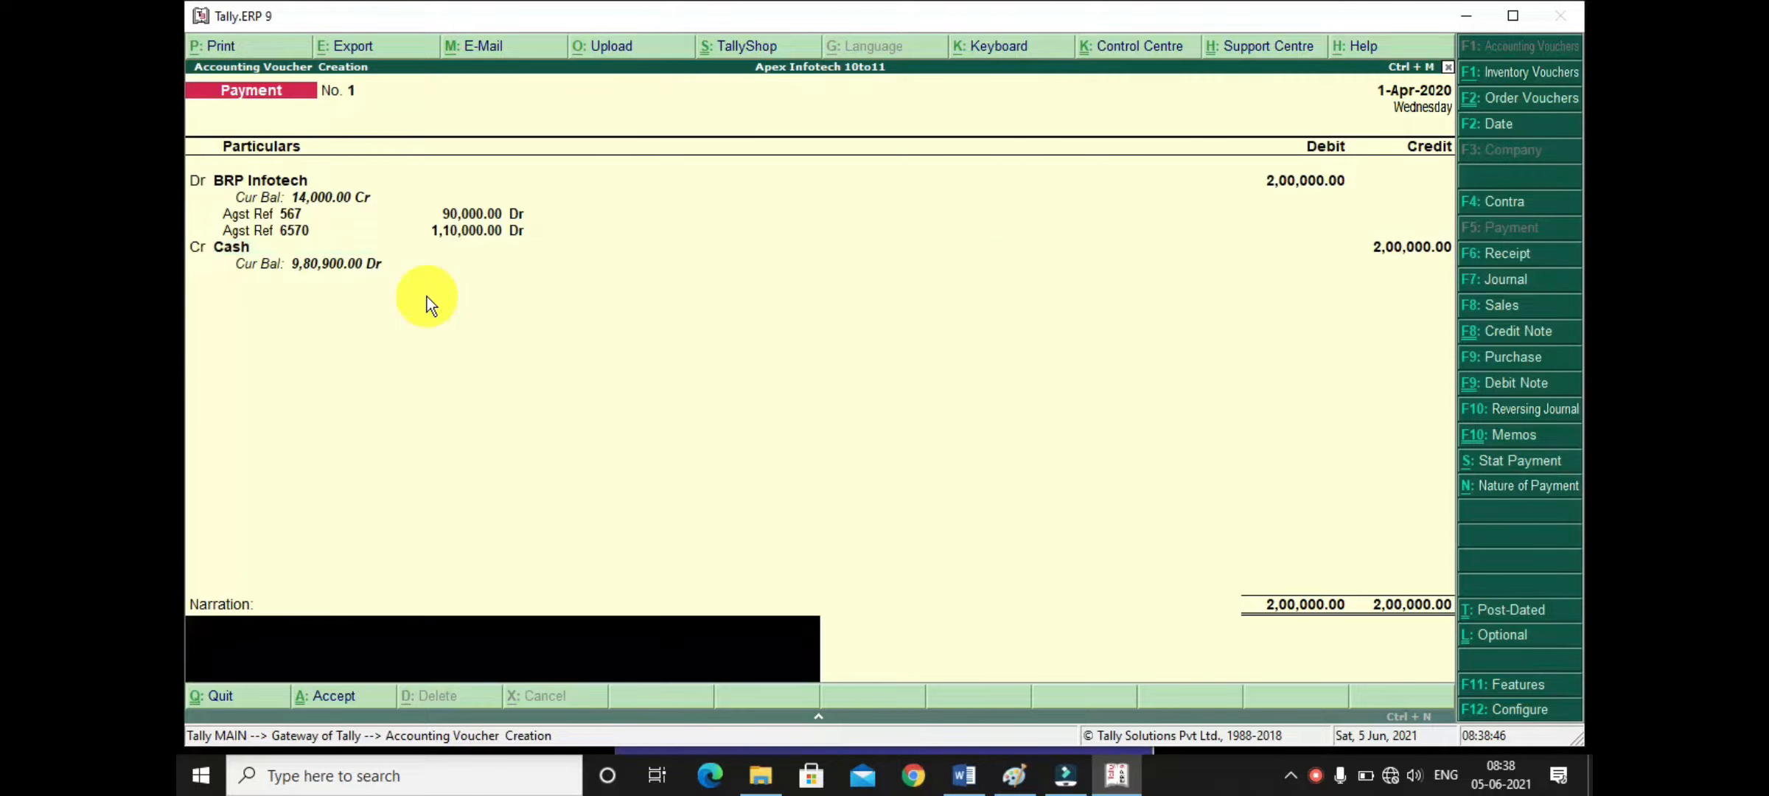
key("Return")
key("Return")
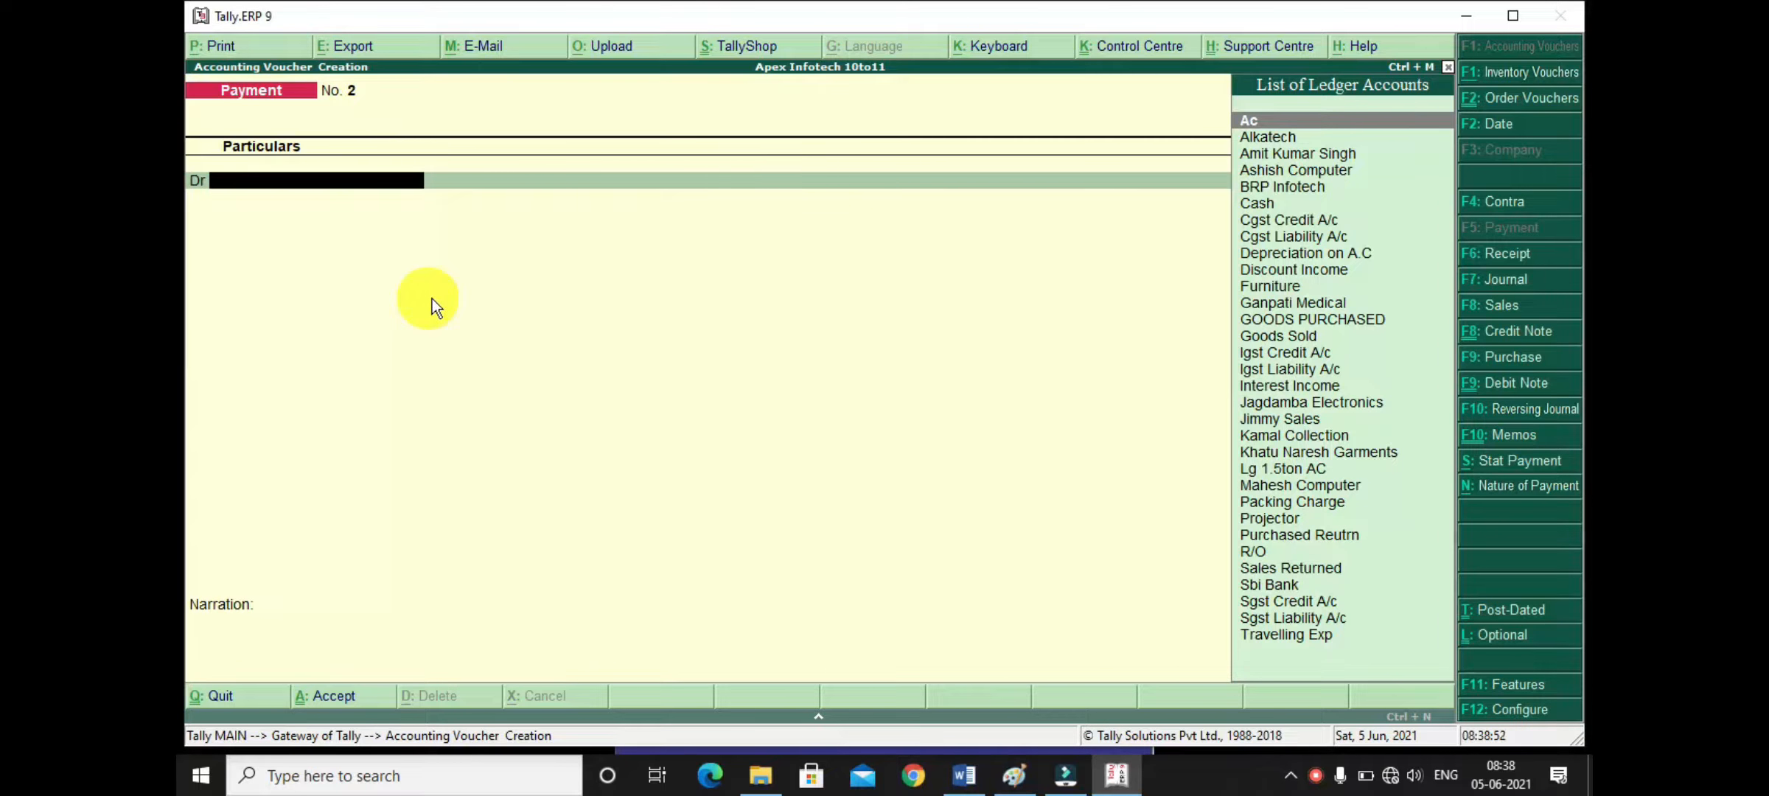
Step: Switch to the Word notes to read the next transaction under the financial year question, and return to Tally.ERP 9
left_click(962, 780)
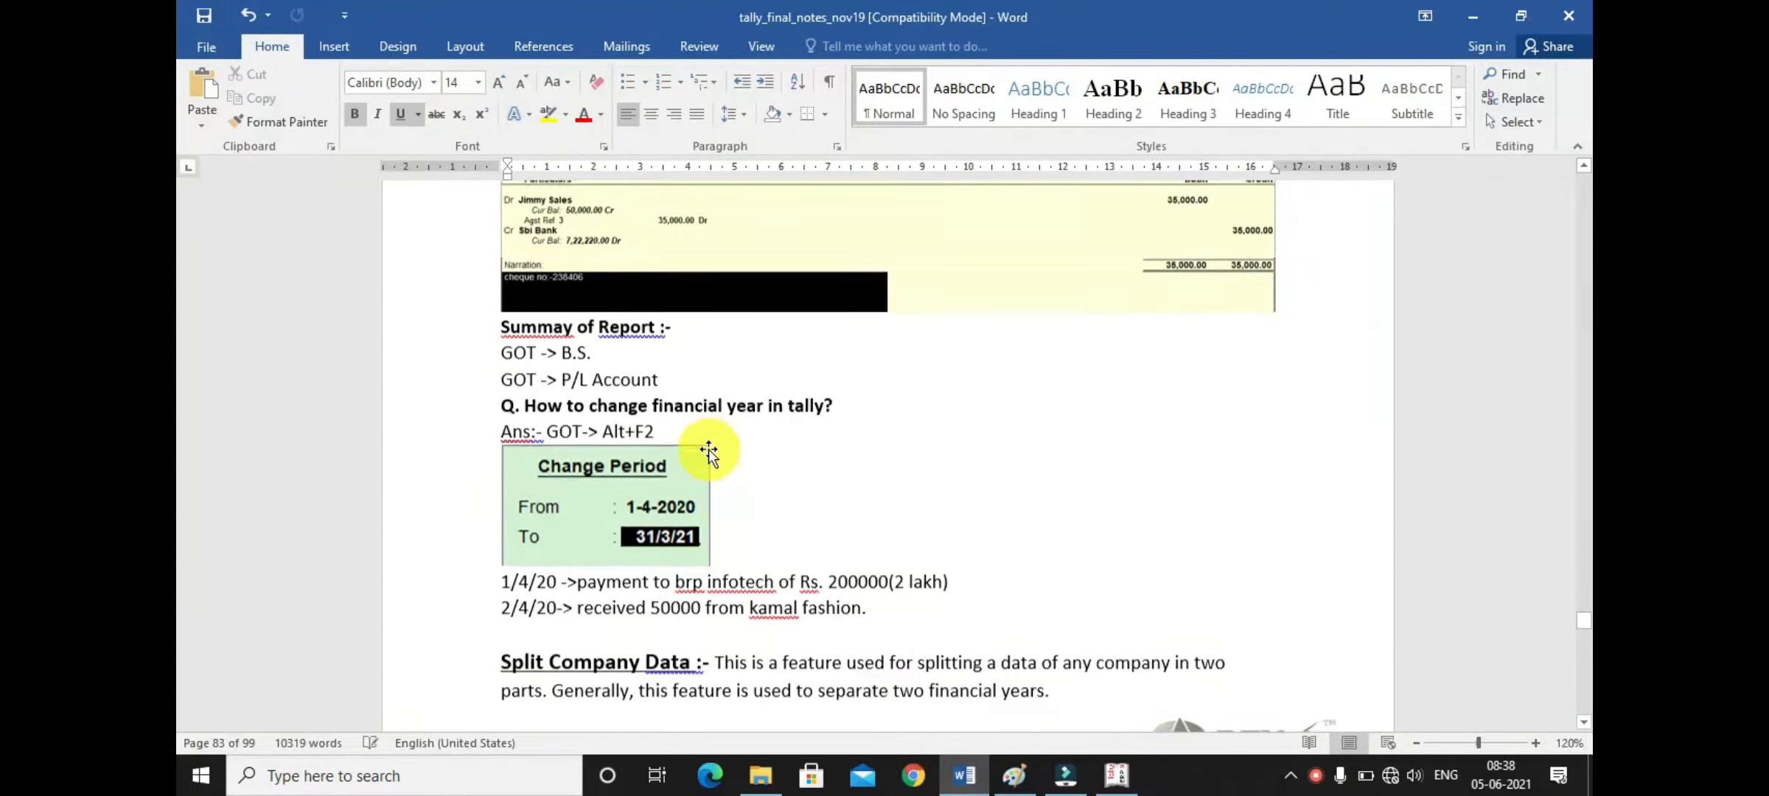
scroll(708, 457, "down", 2)
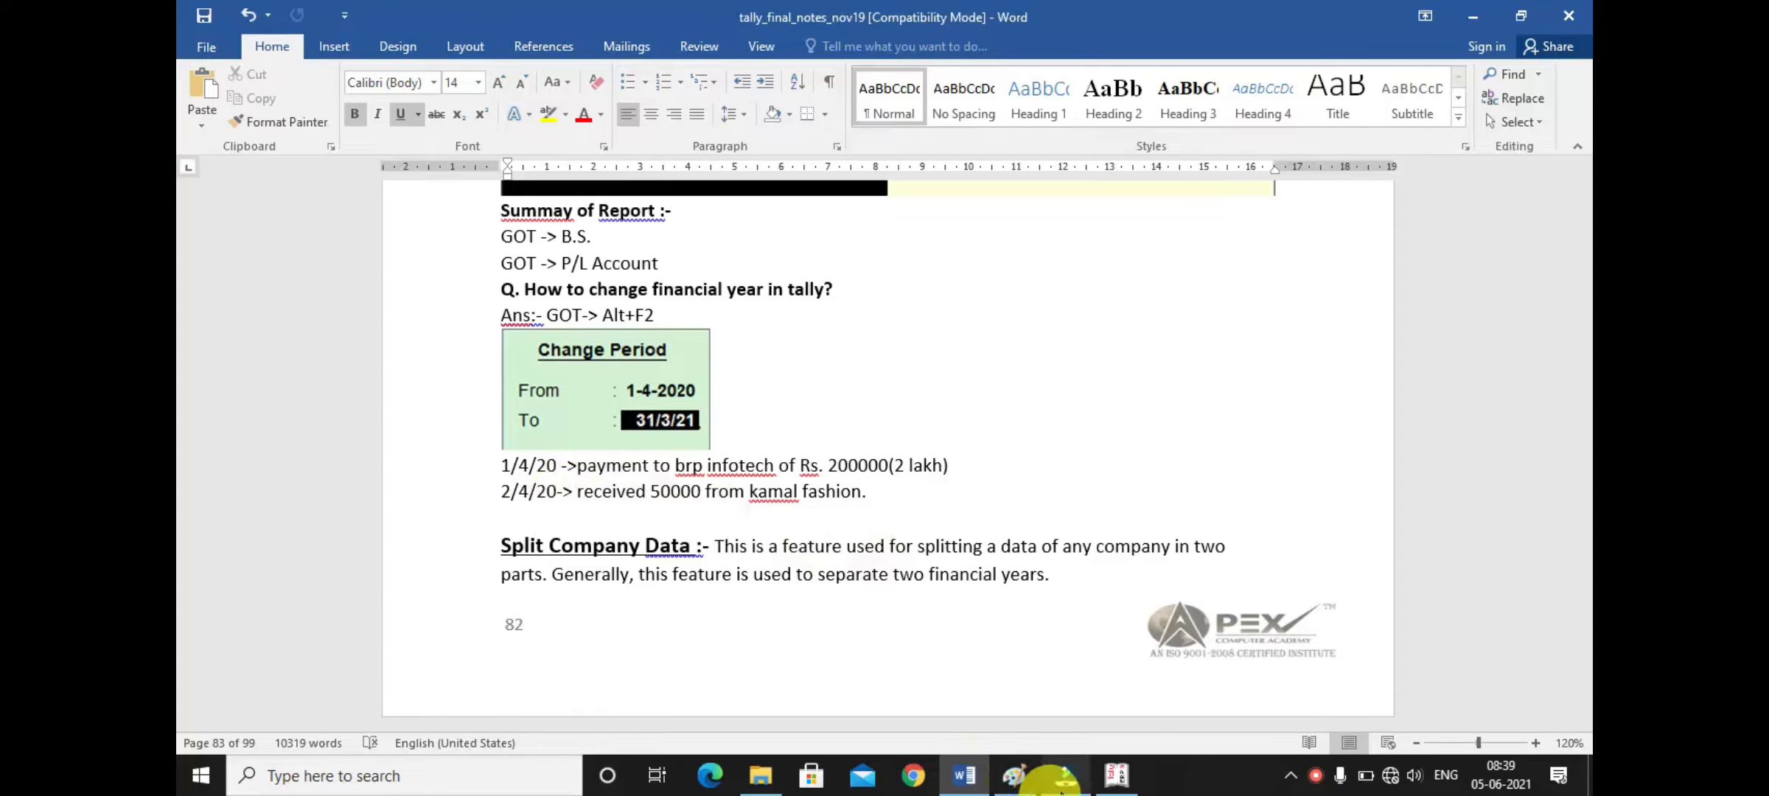
left_click(1116, 775)
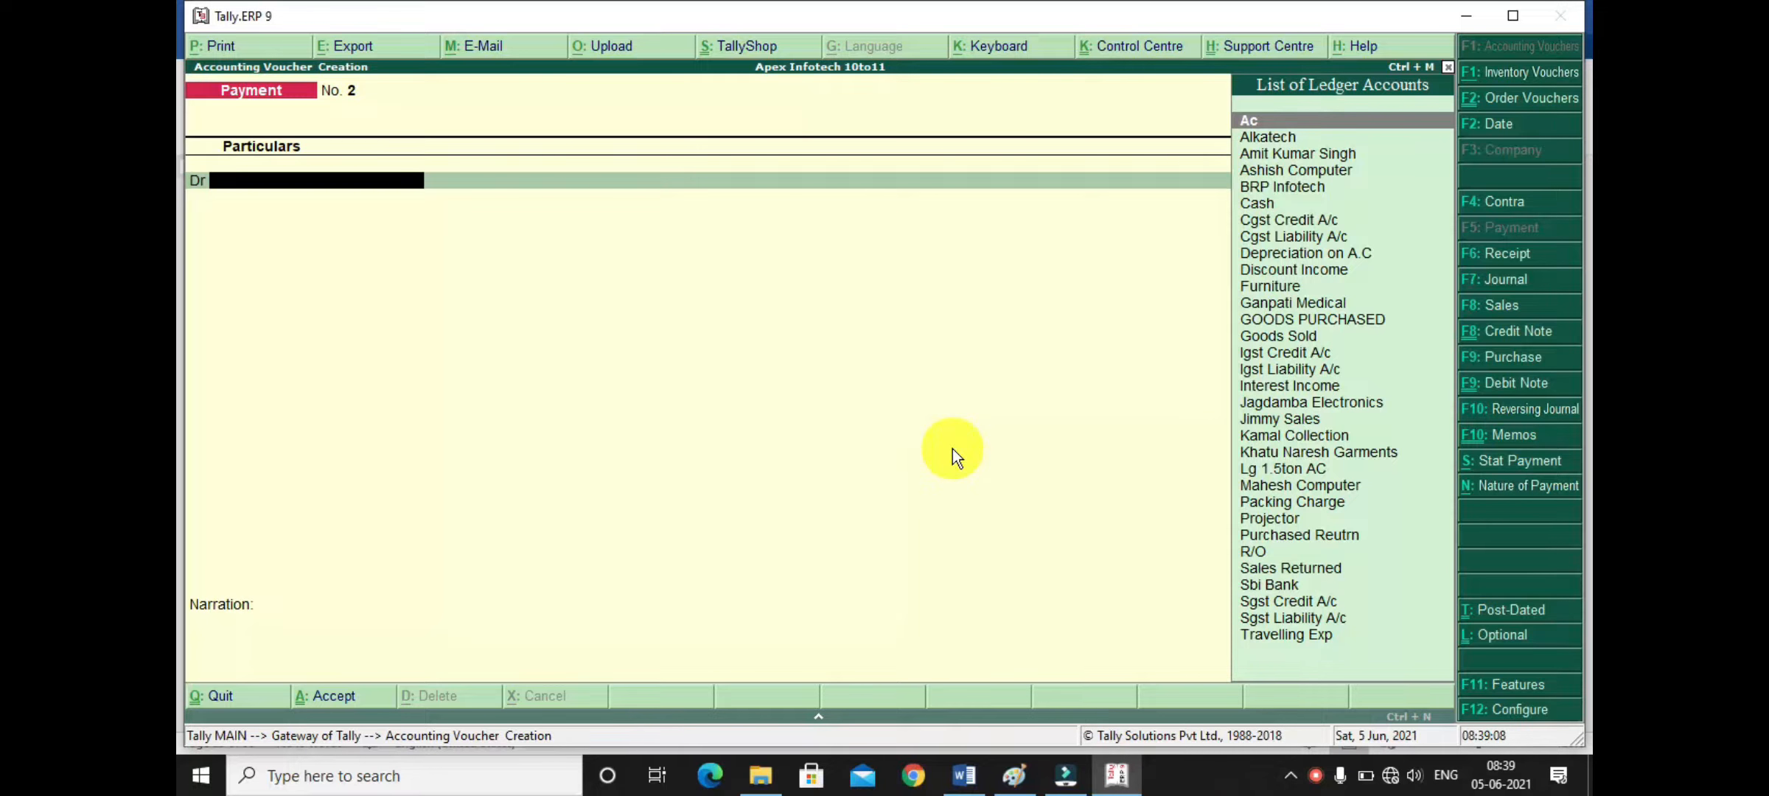
Step: Discard the empty payment voucher, check the Kamal Collection ledger in the account books, and return to the Gateway of Tally
key("Escape")
key("y")
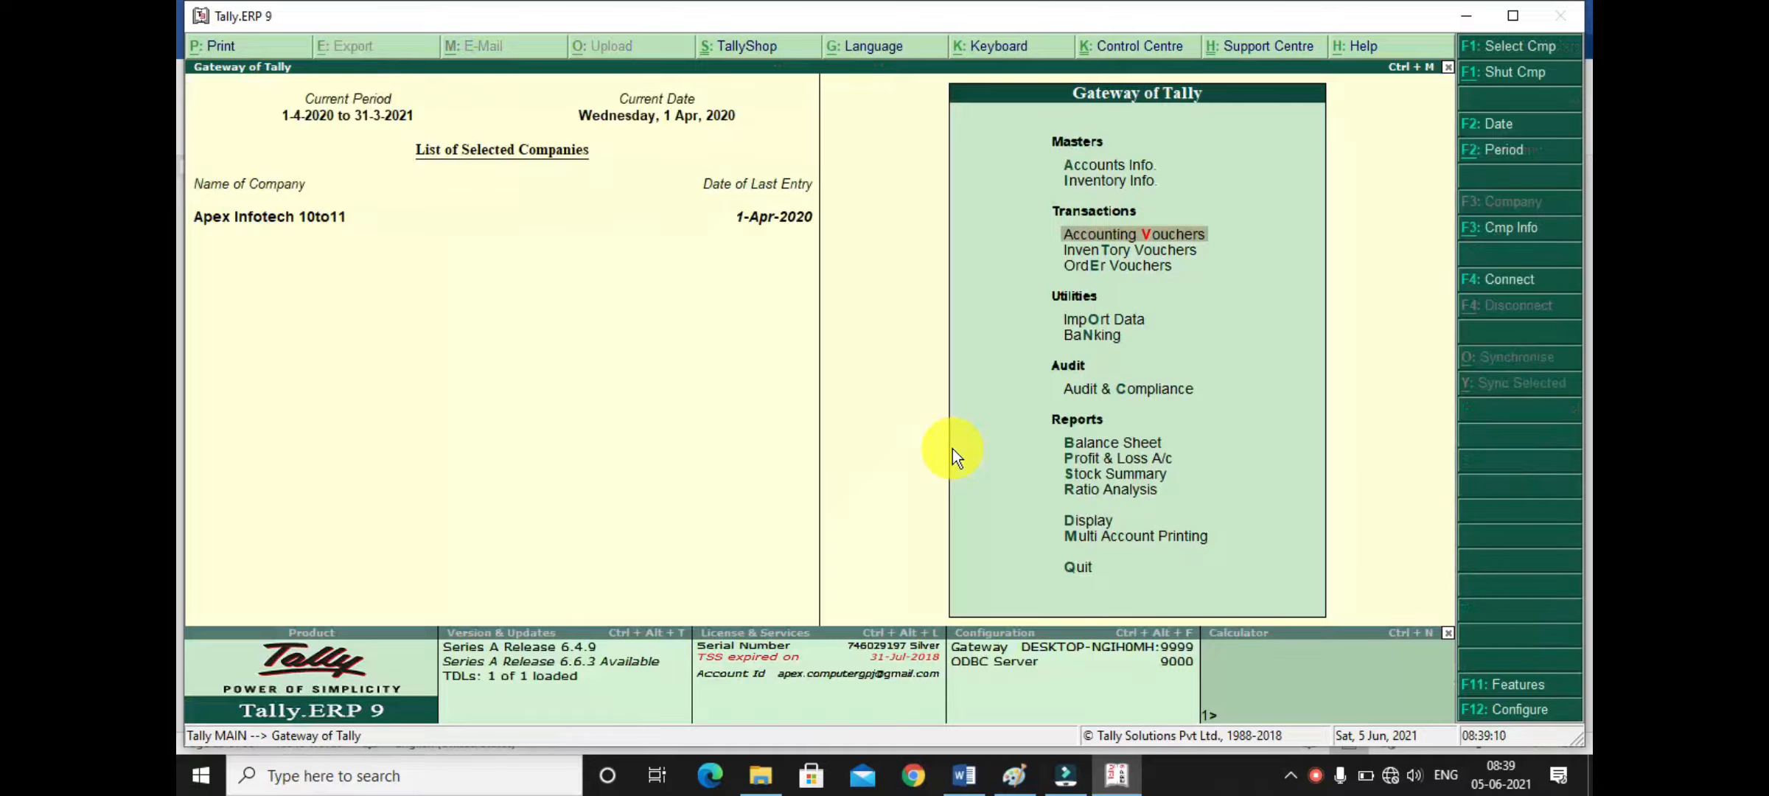
key("d")
key("a")
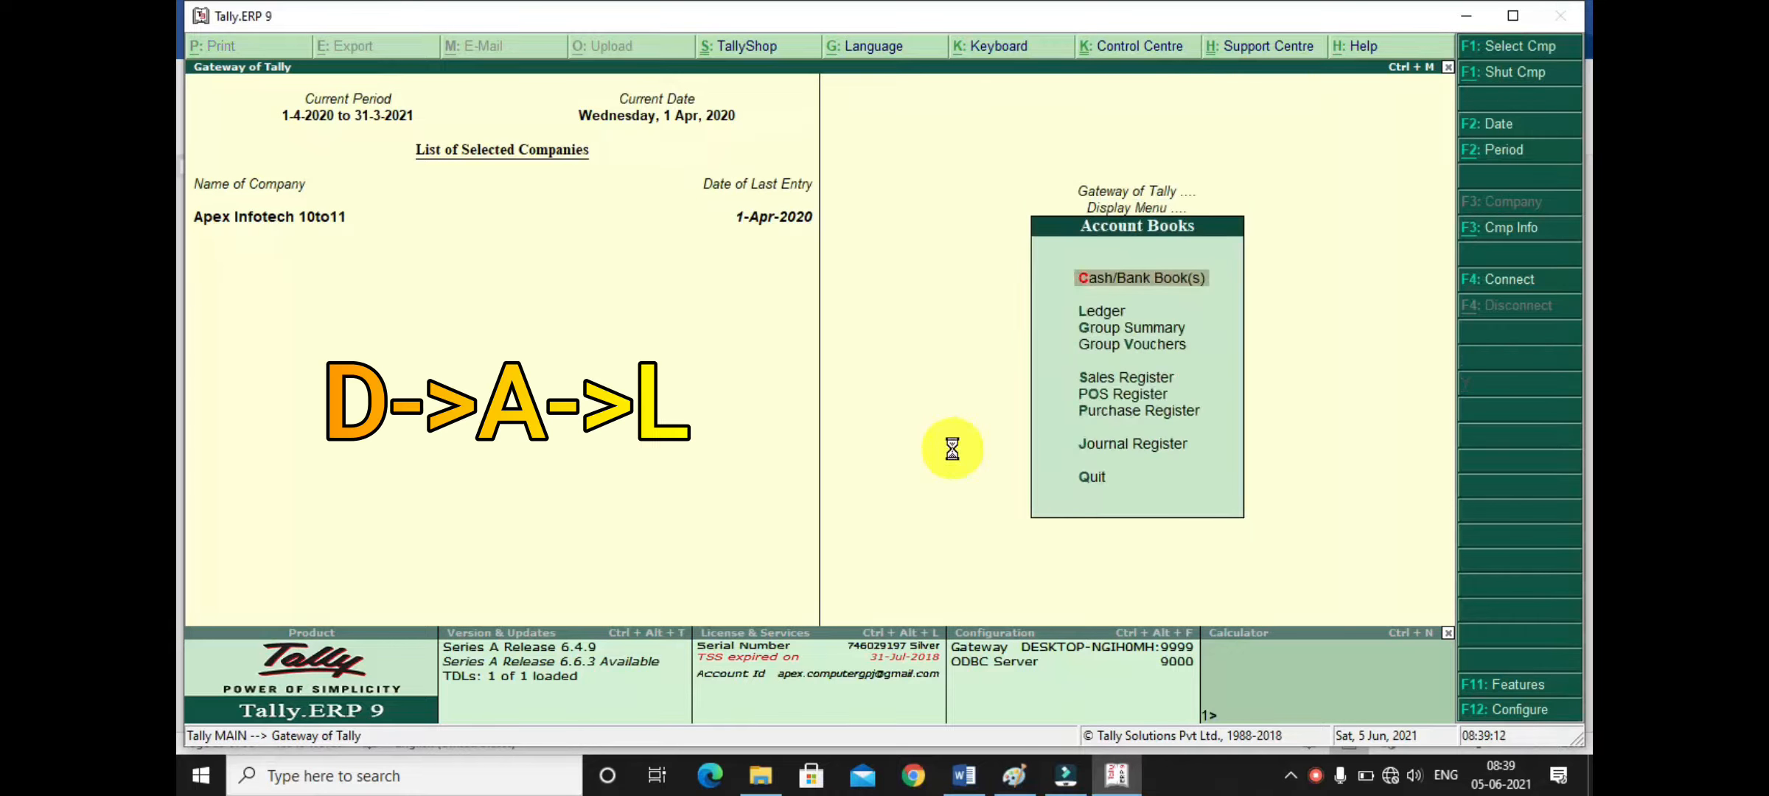
key("l")
type("Kam")
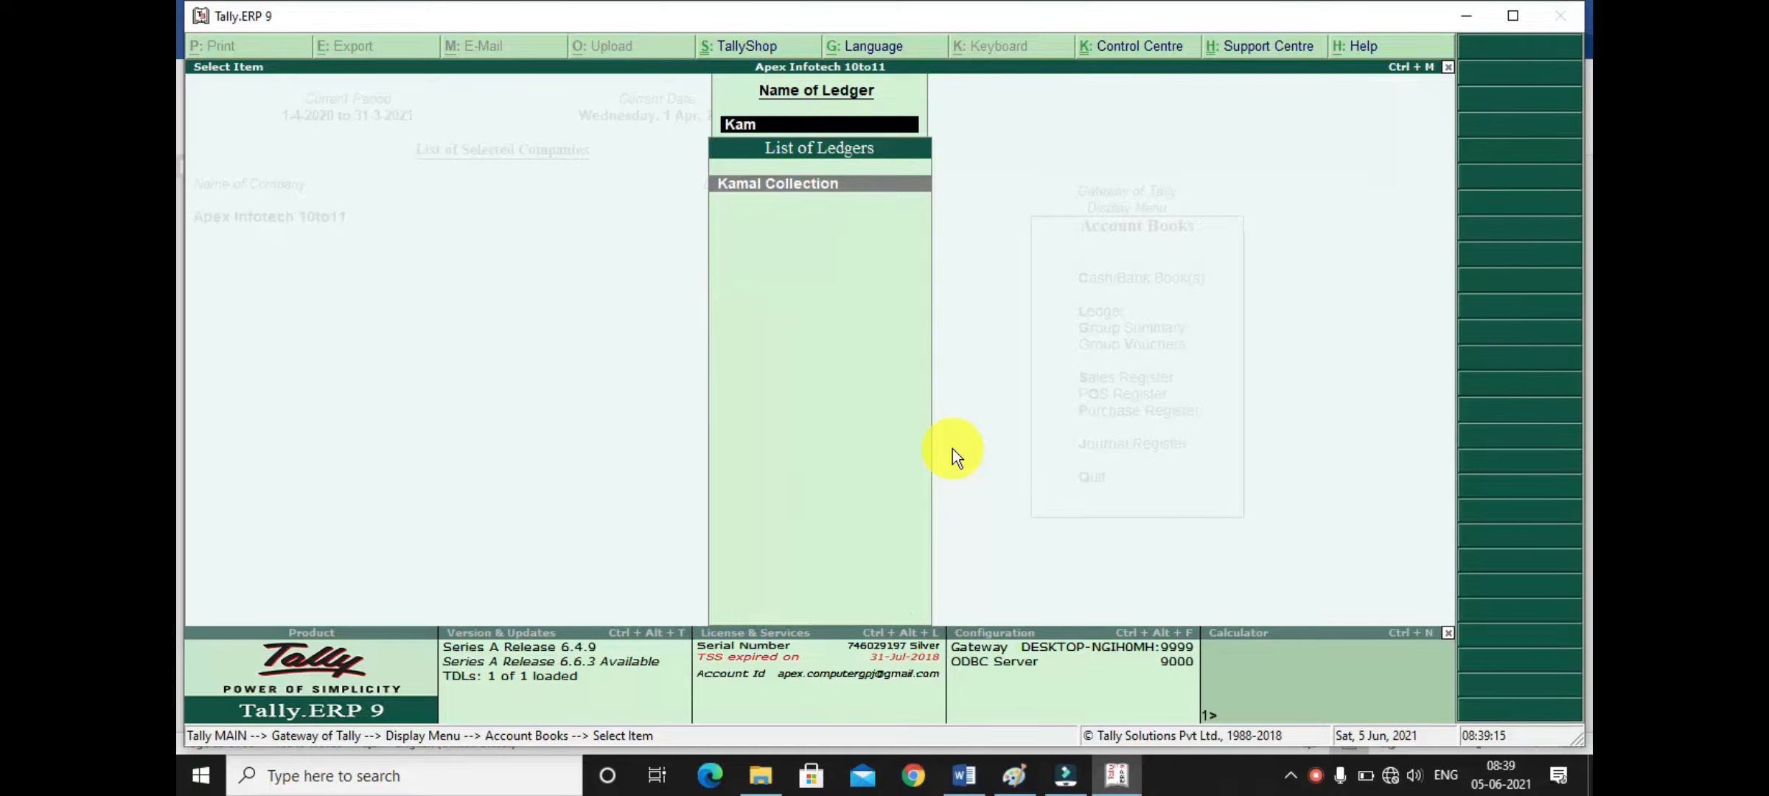
key("Return")
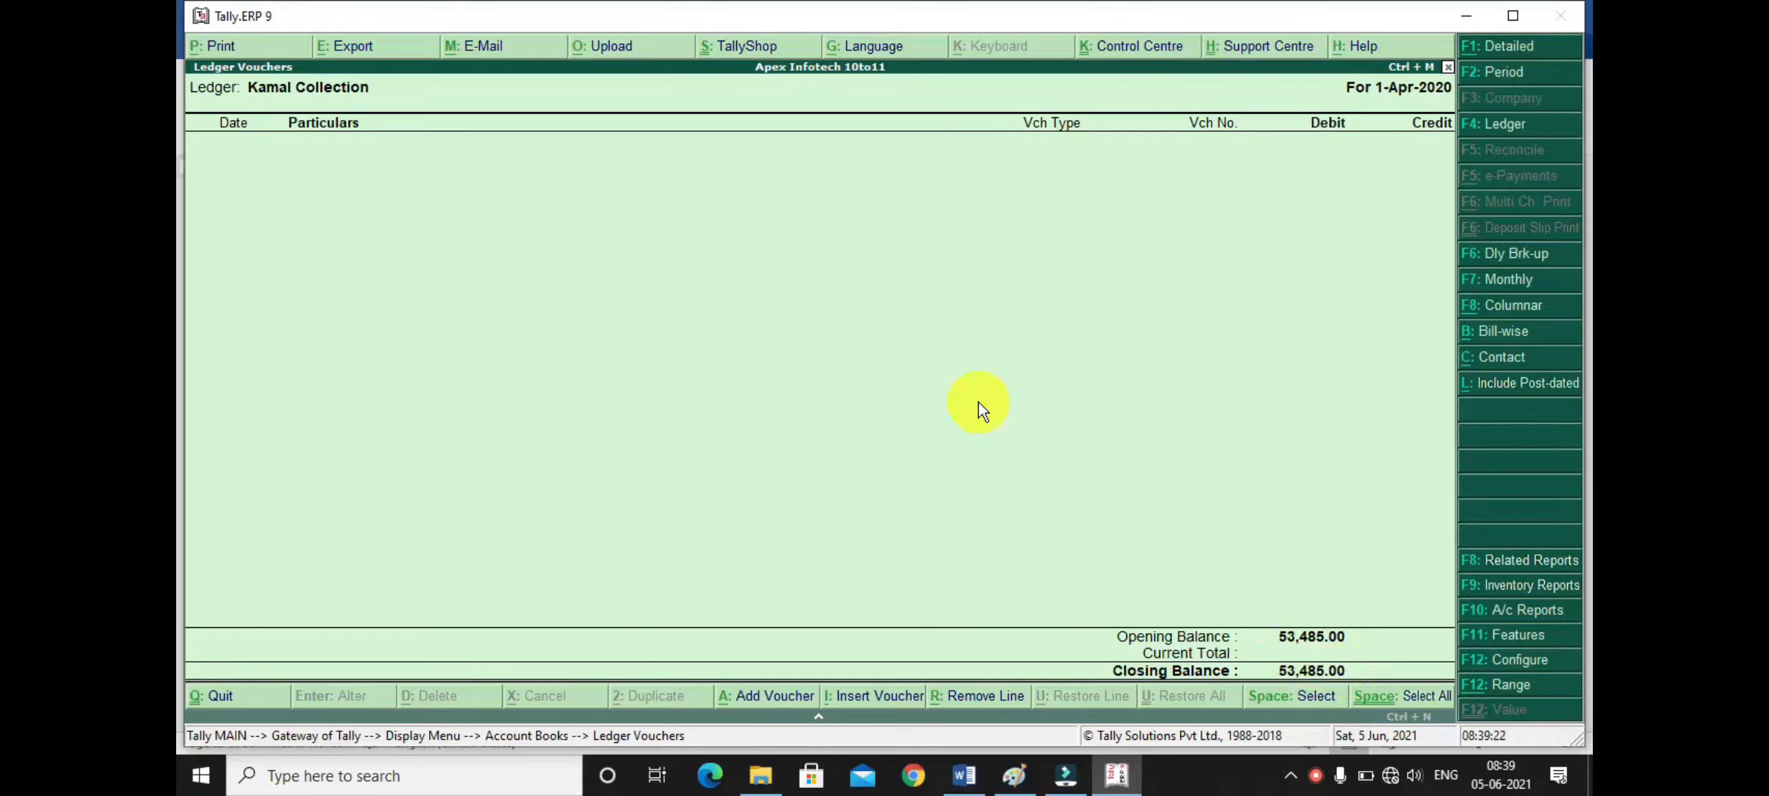
key("Escape")
key("Escape")
key("Escape")
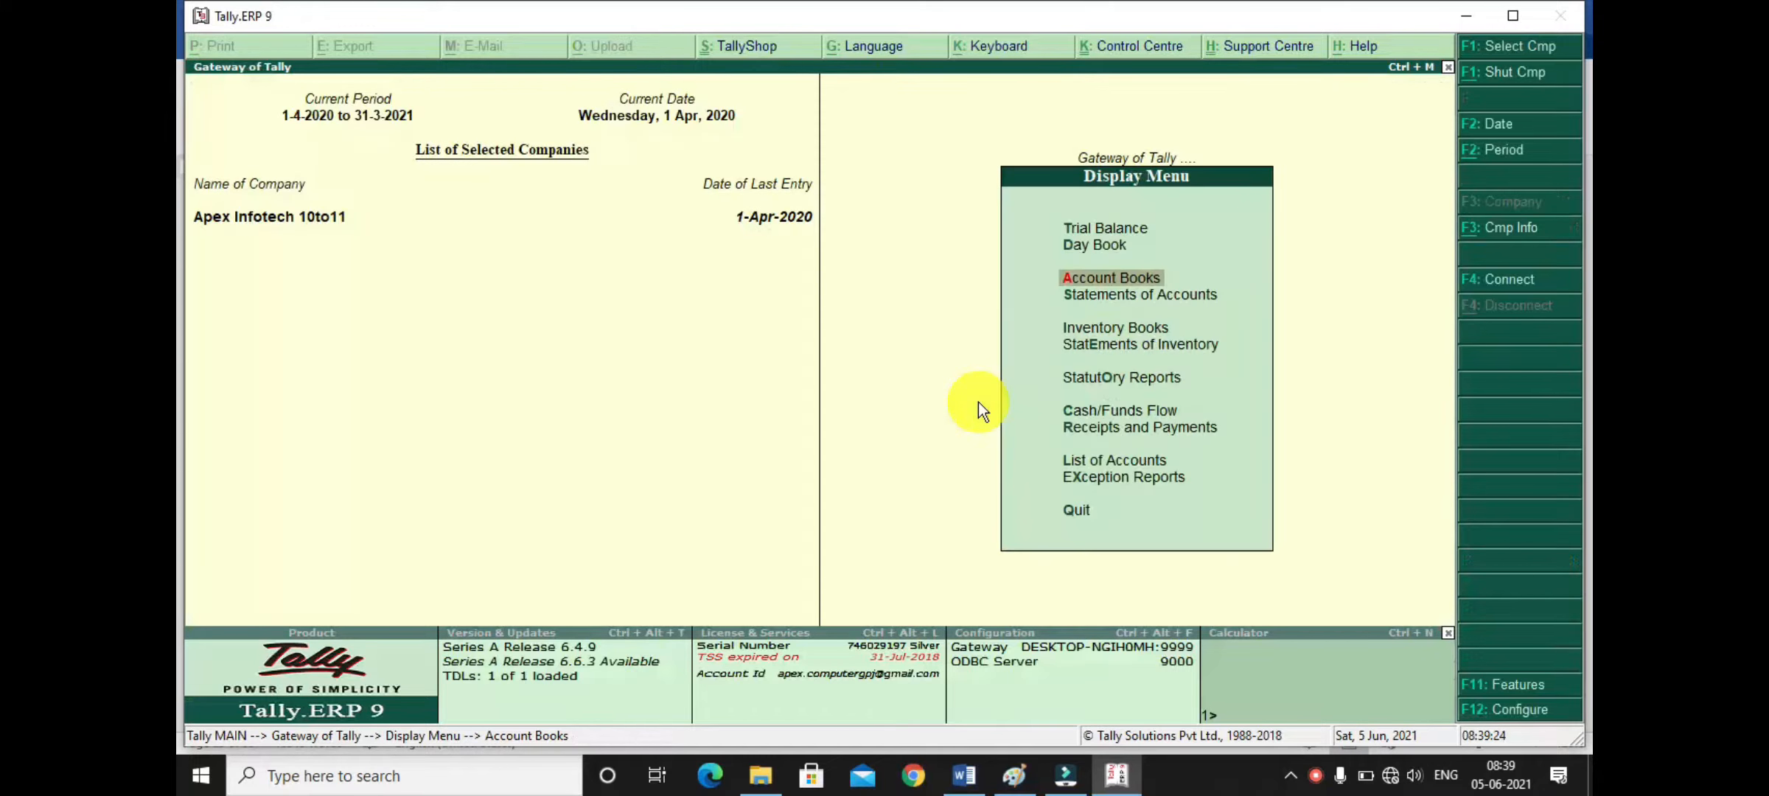
key("Escape")
Step: Start a receipt voucher and credit the Kamal Collection ledger with 50000
key("v")
key("F6")
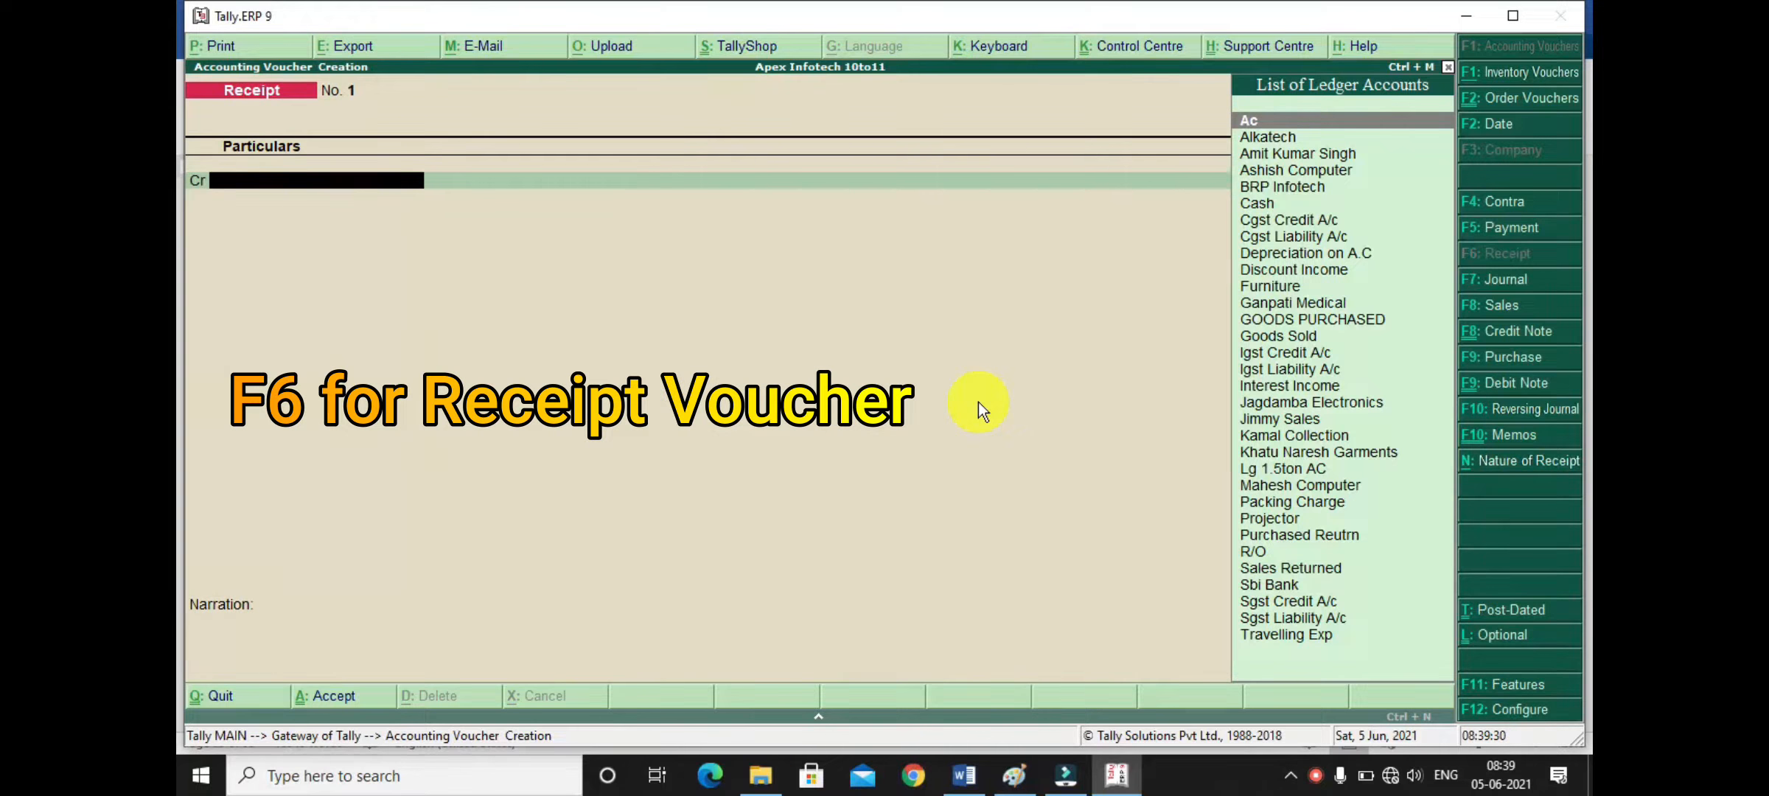
type("kam")
key("Return")
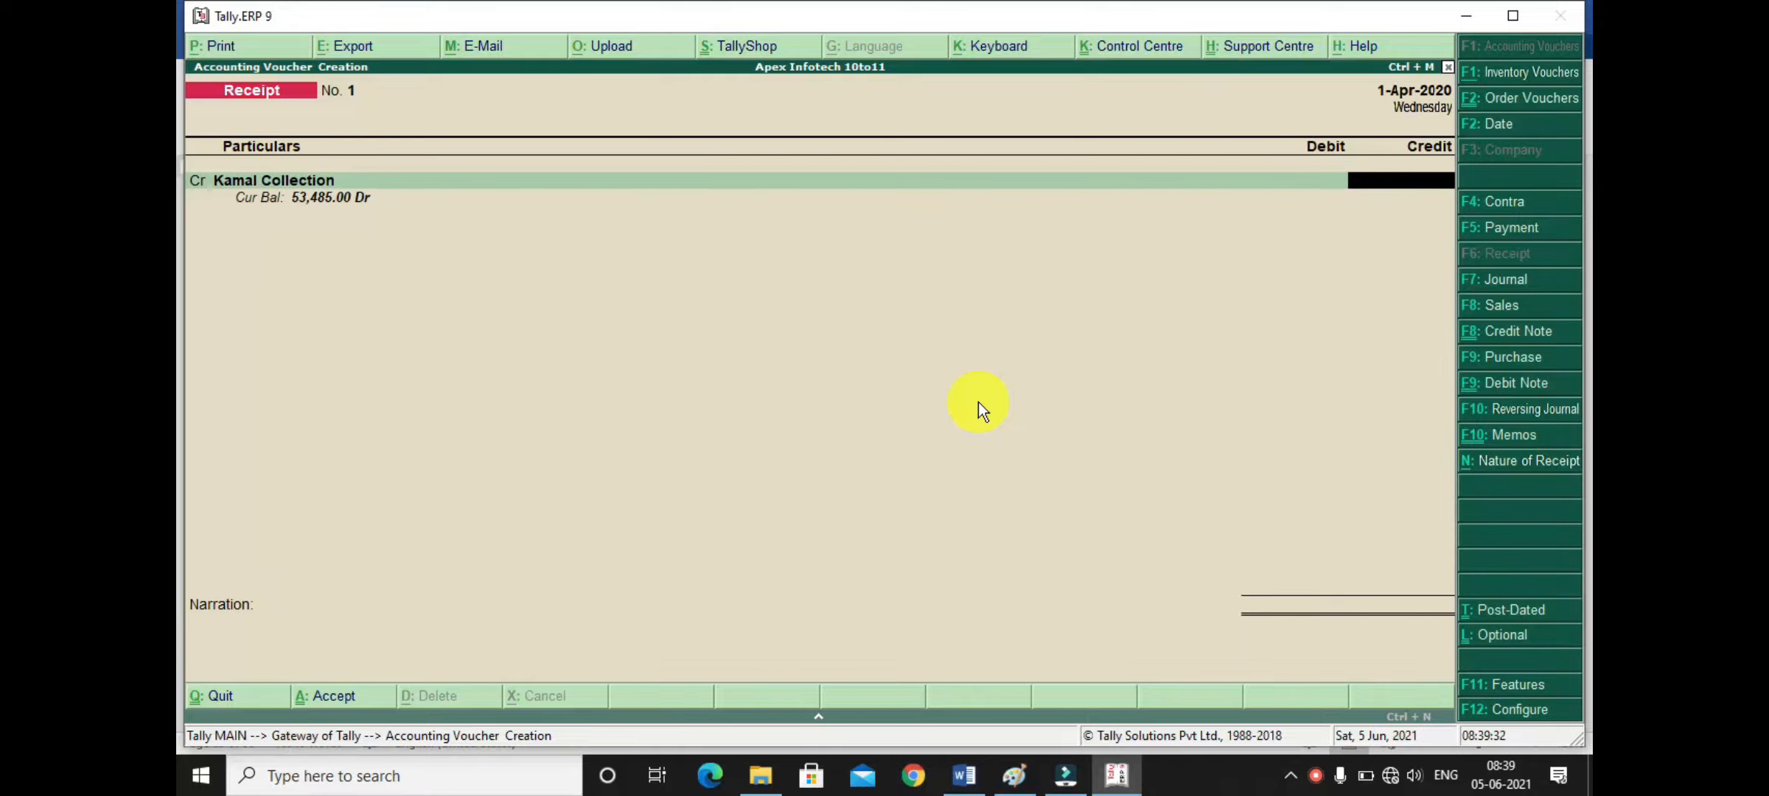
type("50000")
key("Return")
Step: Allocate the 50,000 received from Kamal Collection against pending bill 7
key("Return")
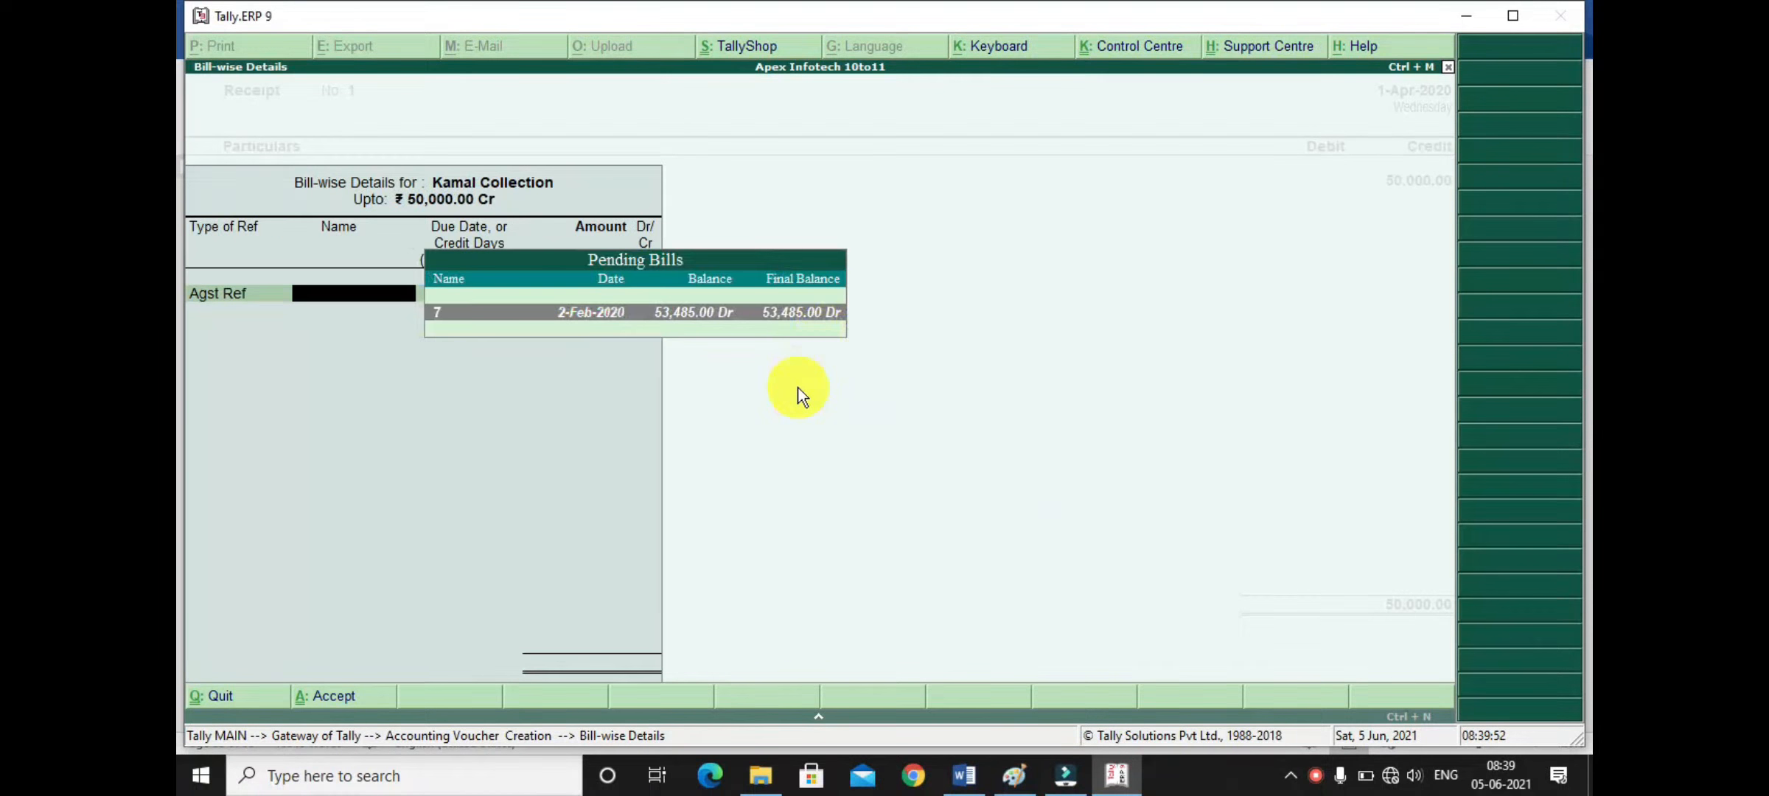
key("Return")
key("Return")
key("Return")
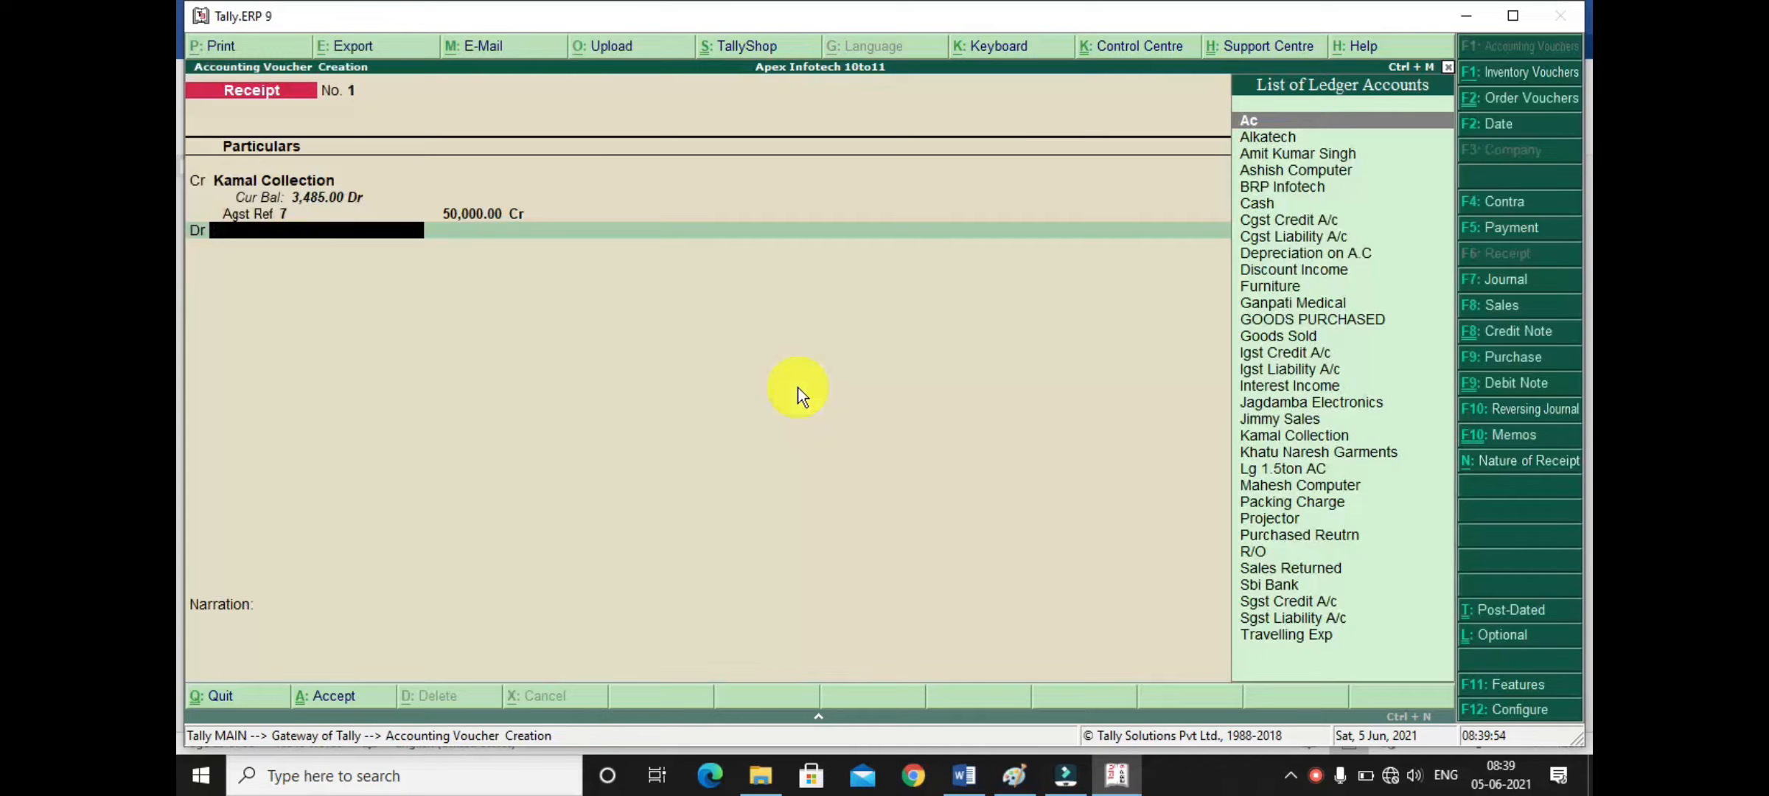
Step: Debit the Cash ledger for the full 50,000, leave the narration blank and save the receipt voucher
type("cash")
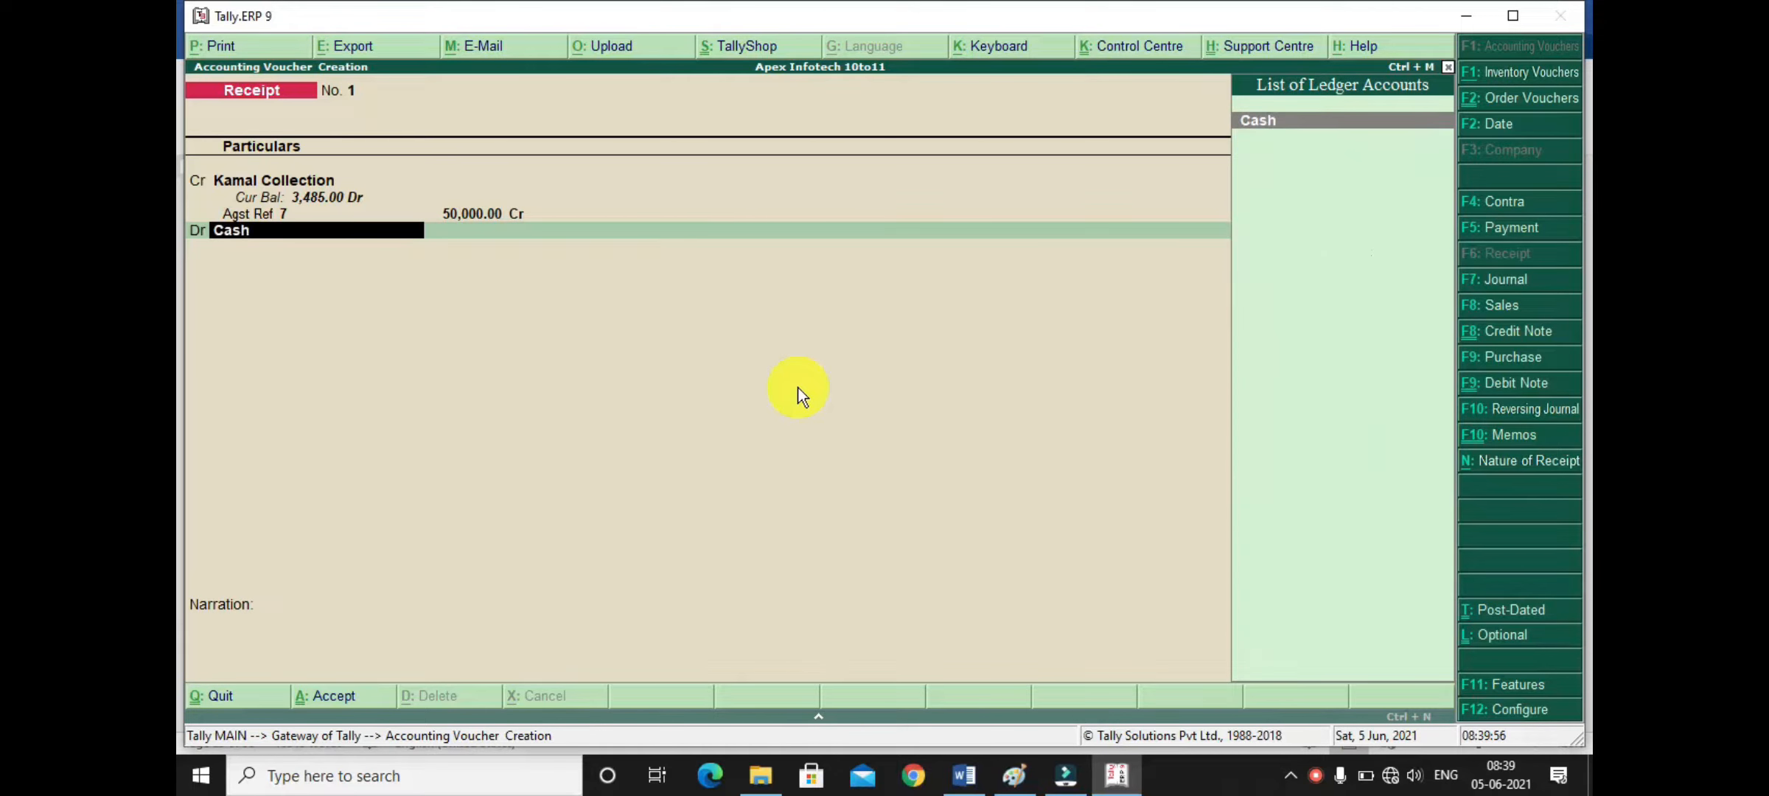
key("Return")
key("Return")
key("Return")
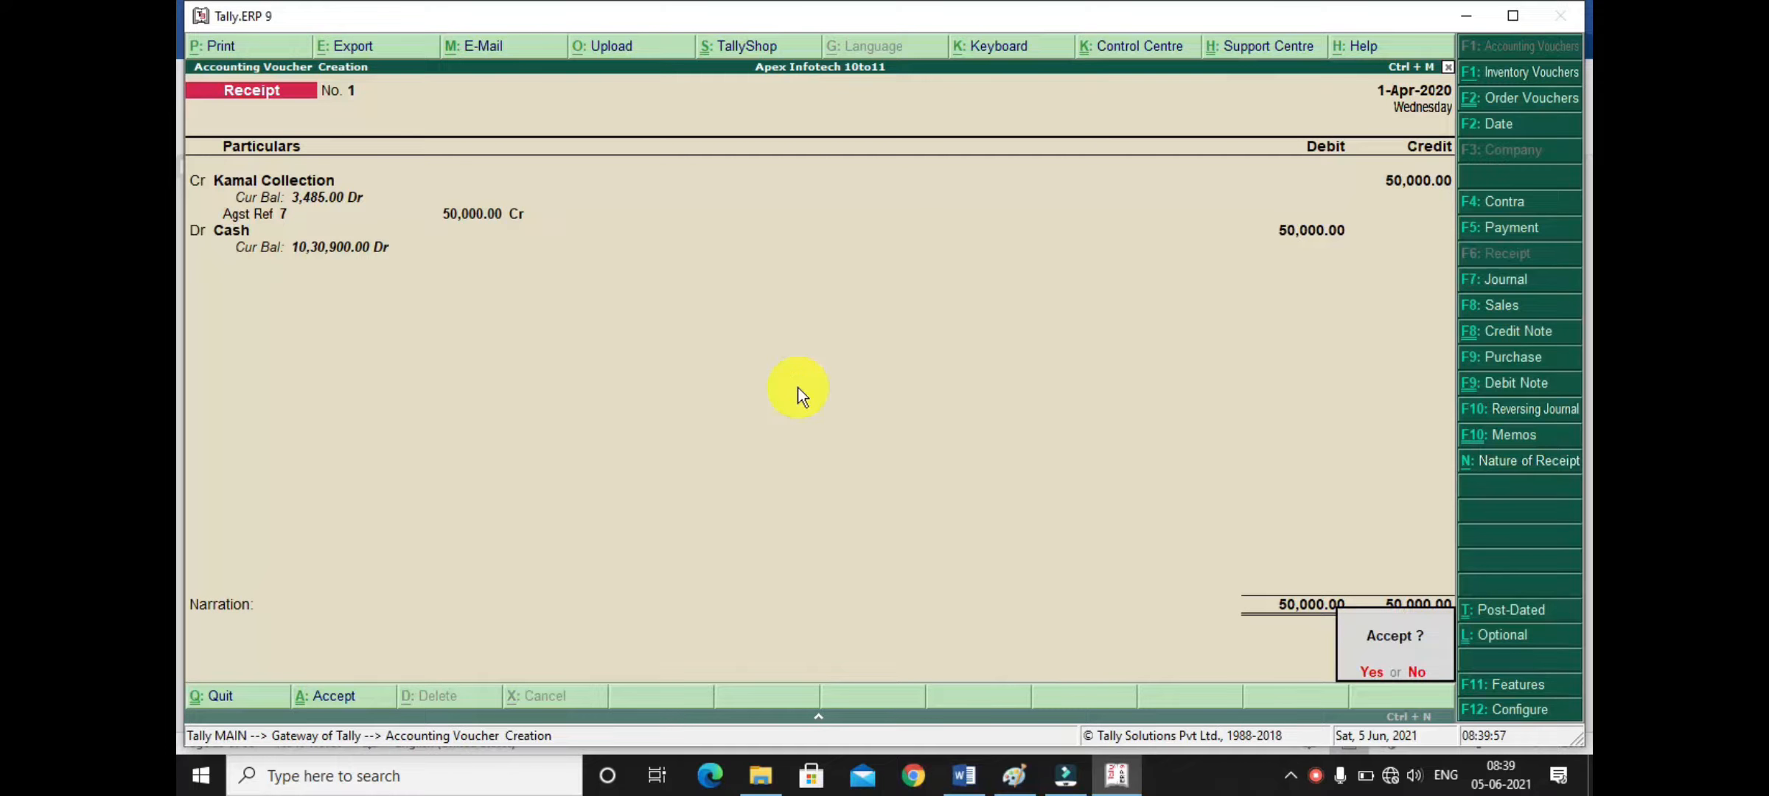
key("Return")
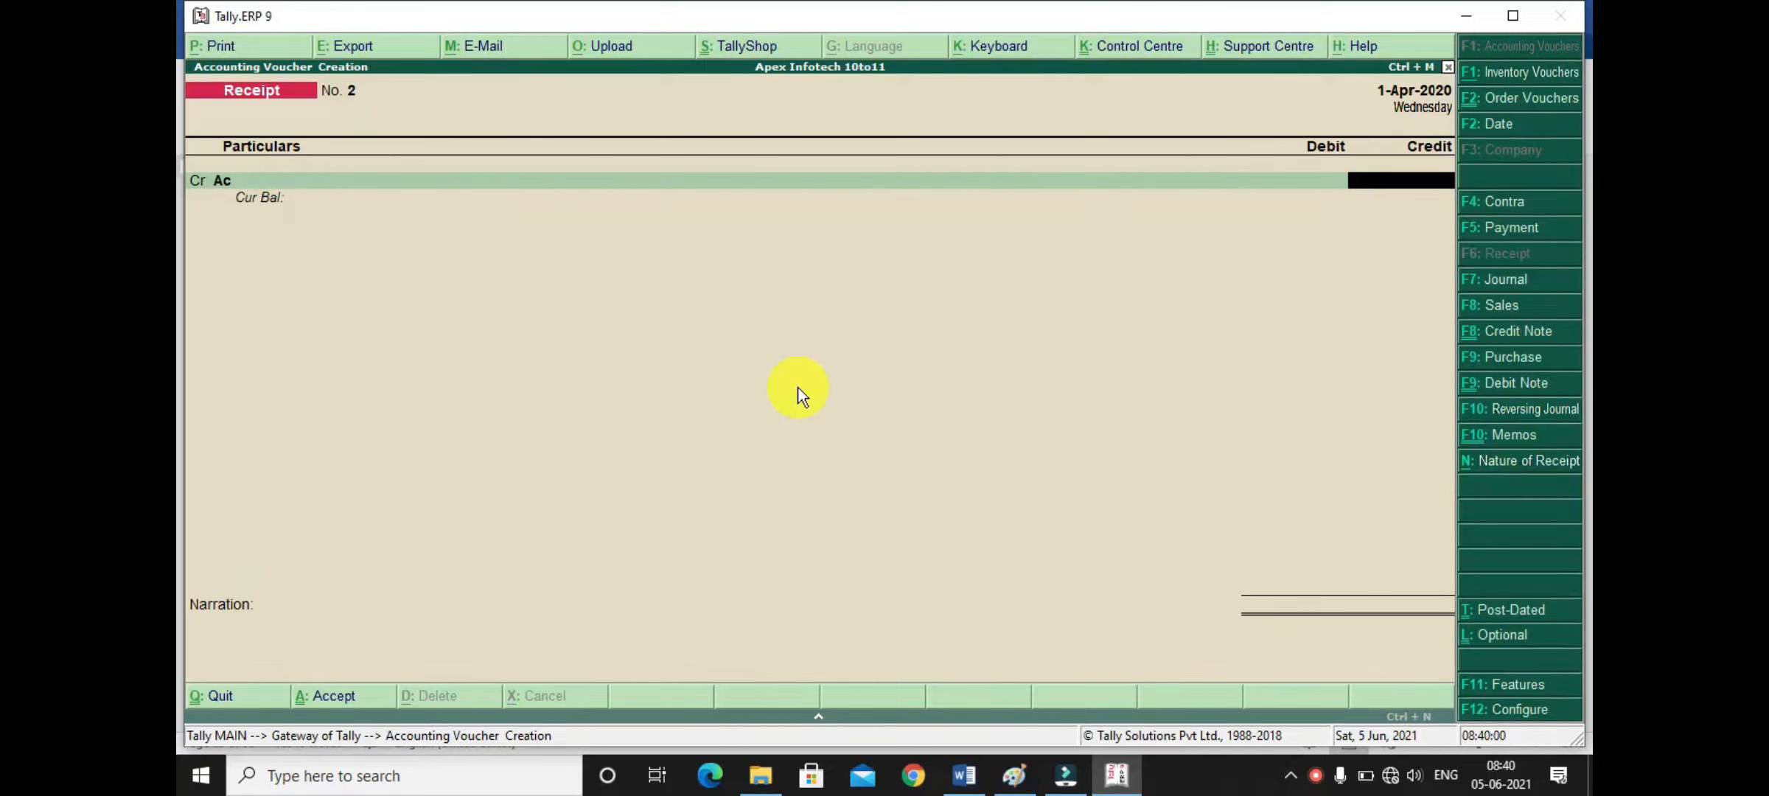
Step: Discard the new blank receipt voucher and display the Day Book from the Gateway of Tally
key("Escape")
key("Return")
key("Escape")
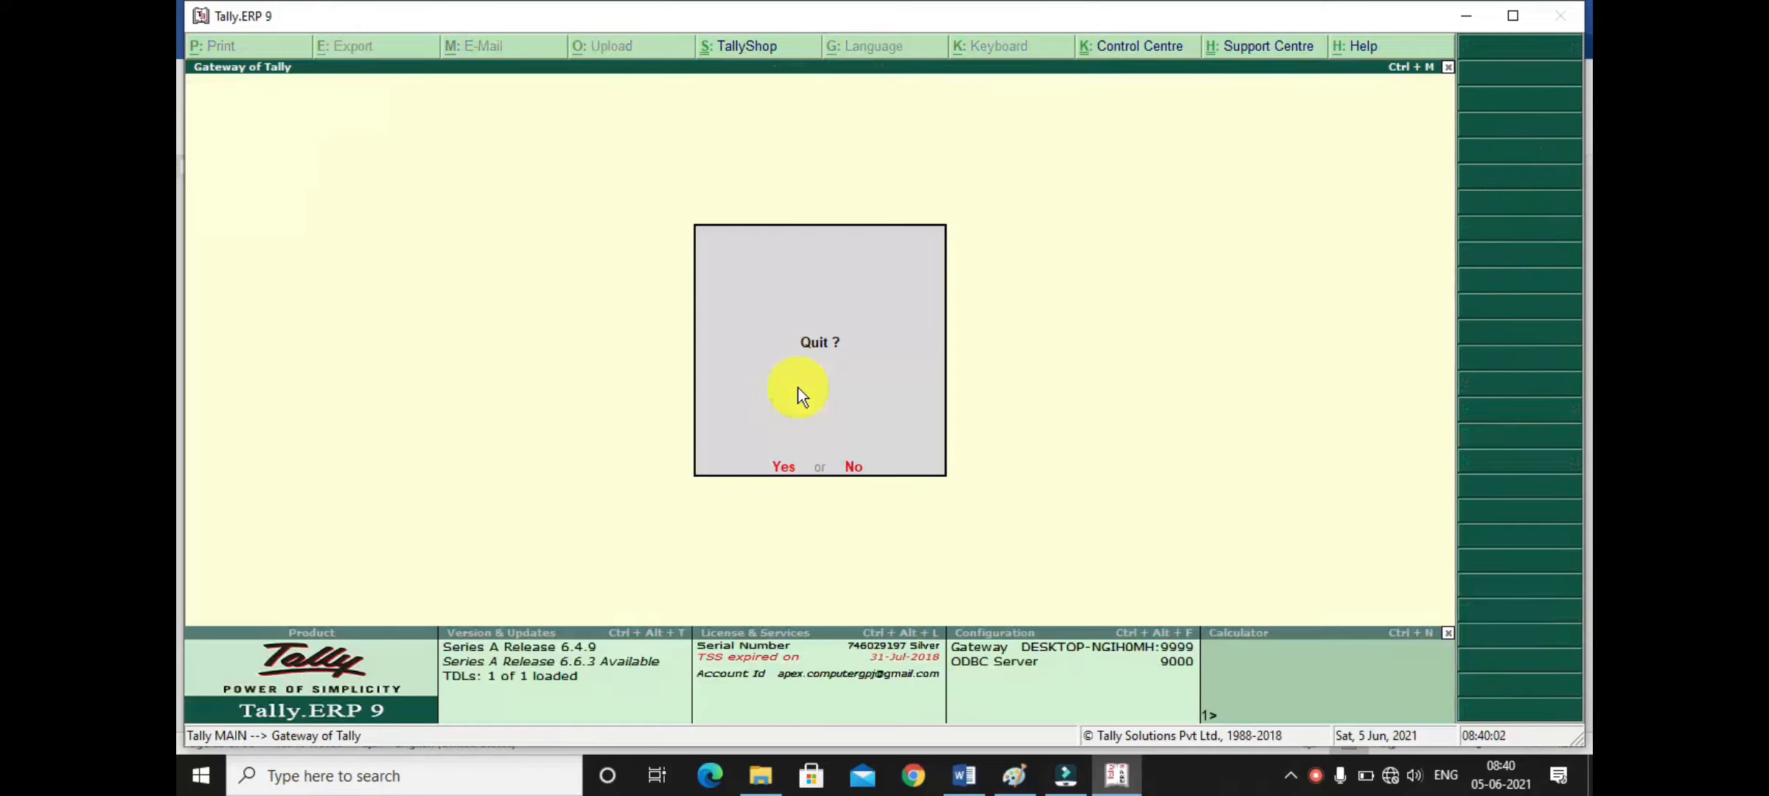
key("Escape")
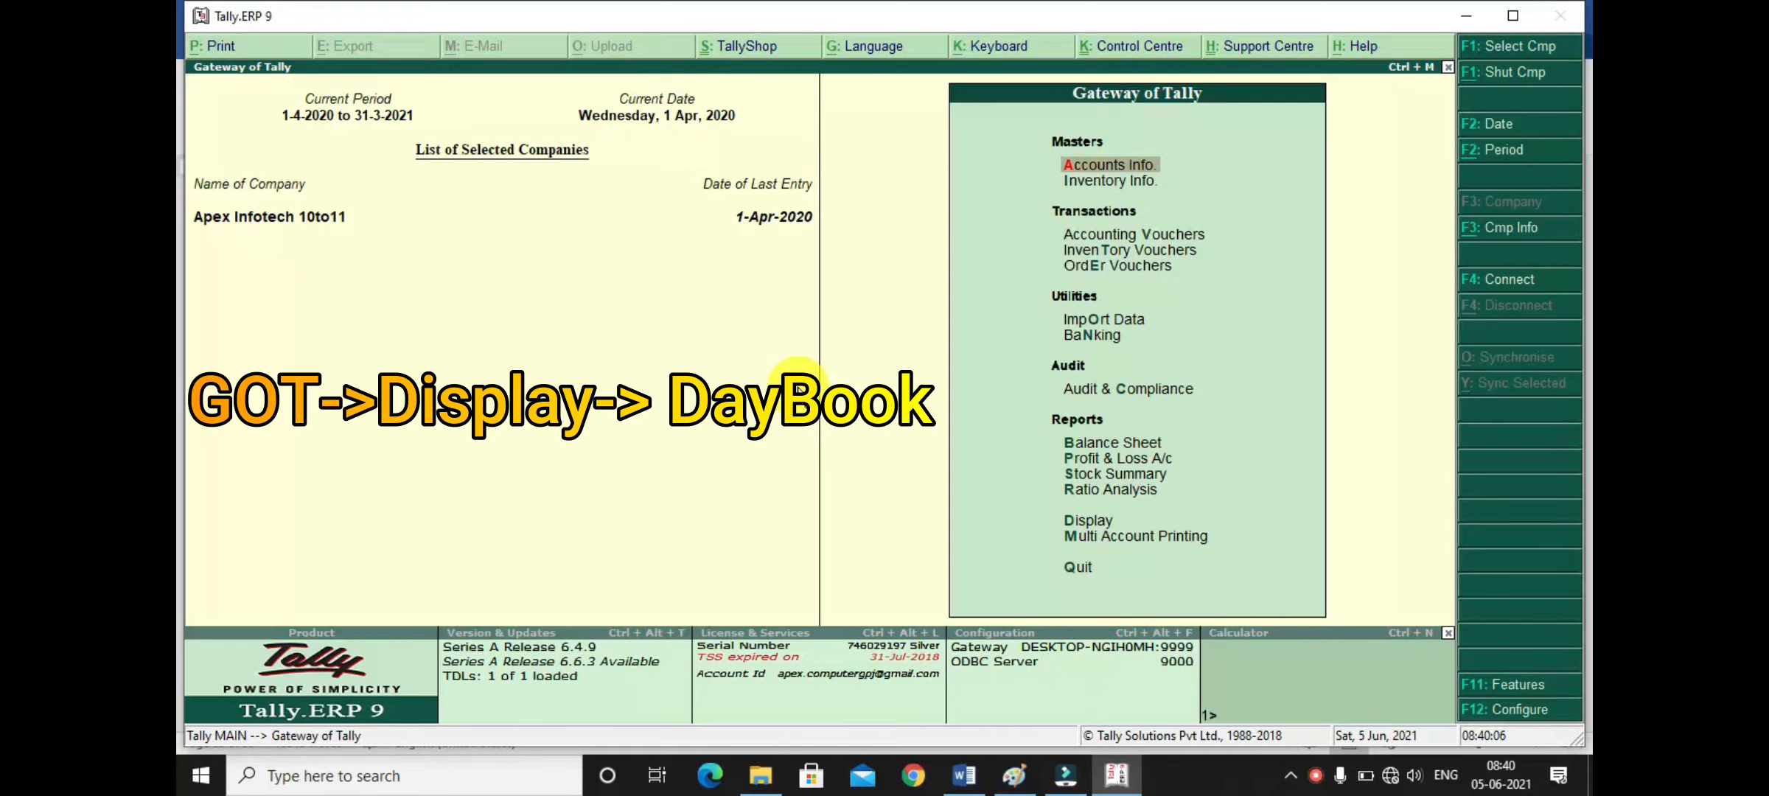
key("d")
key("y")
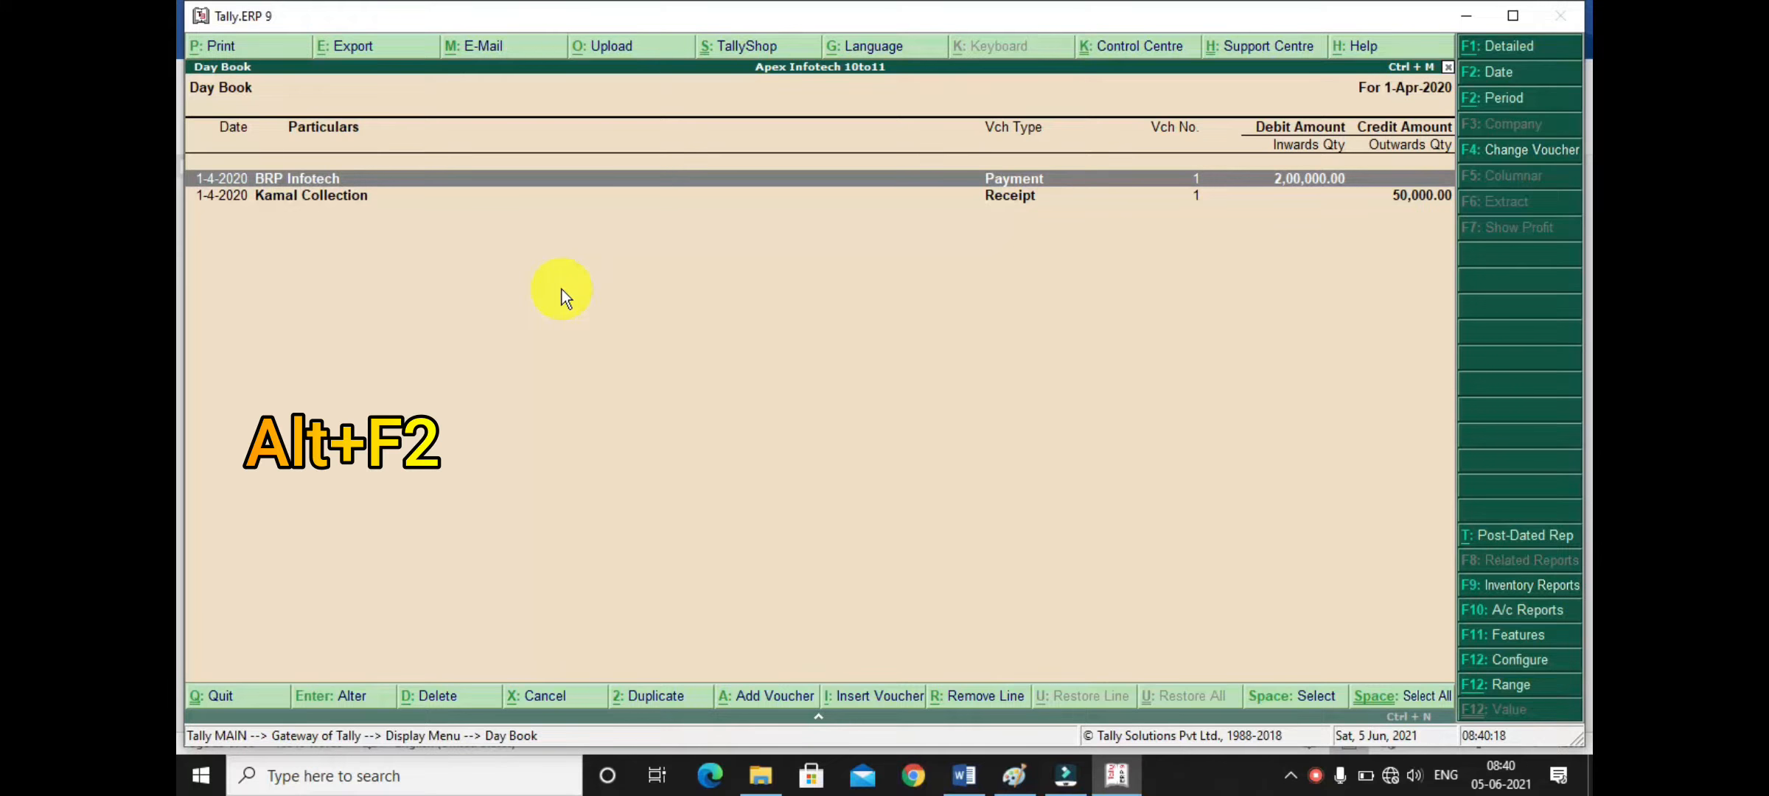
Step: Change the Day Book period to run from 1/4/19 to 31/3/21
key("alt+F2")
type("1/4/19")
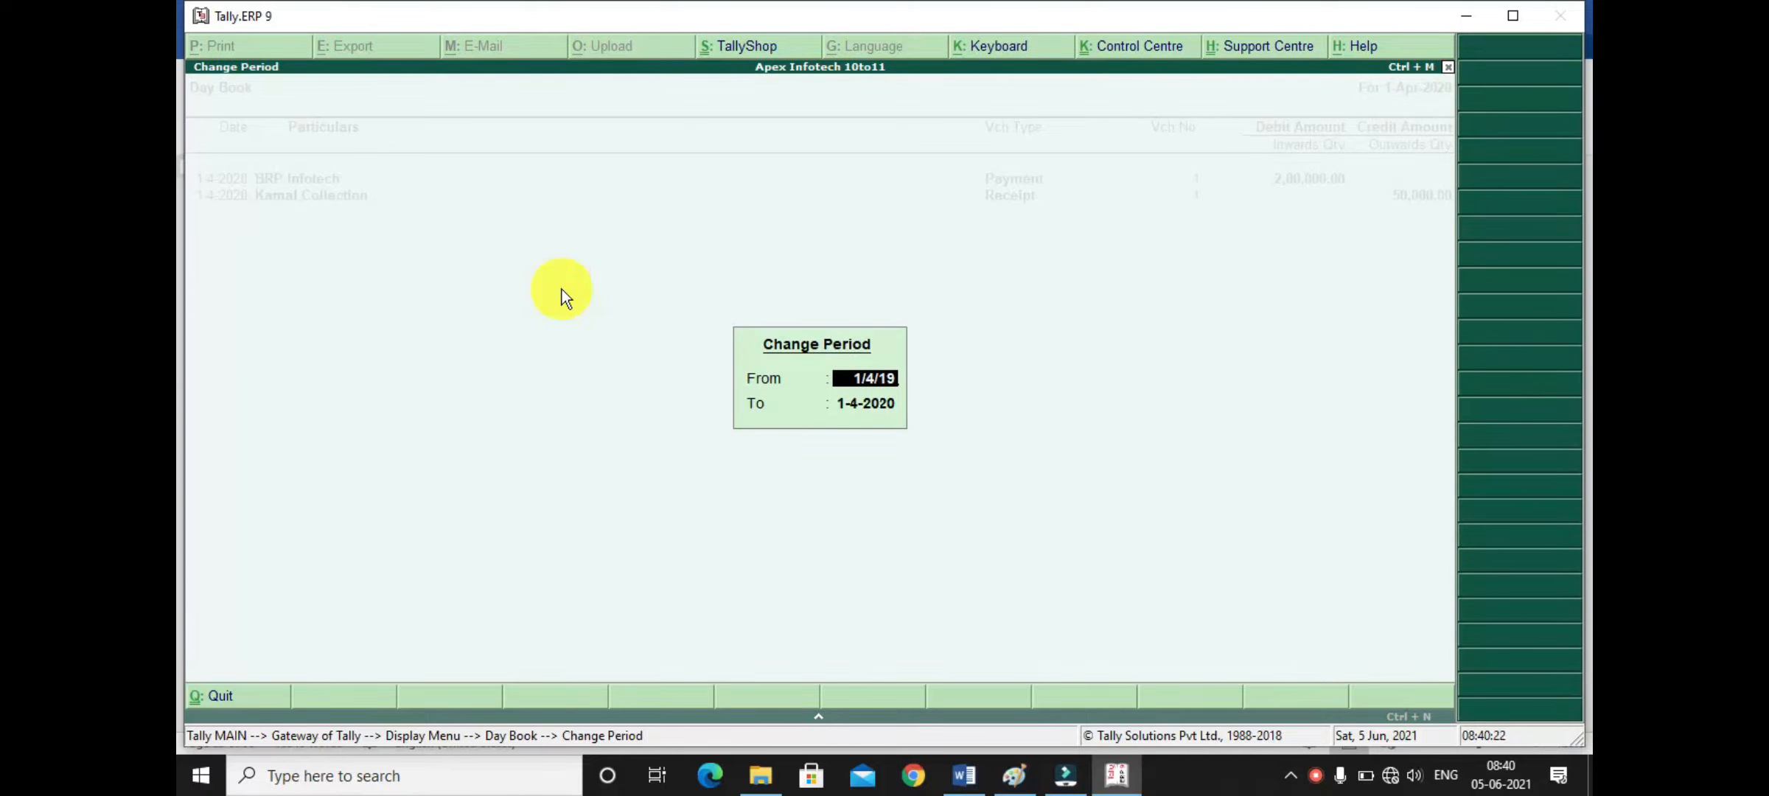
key("Return")
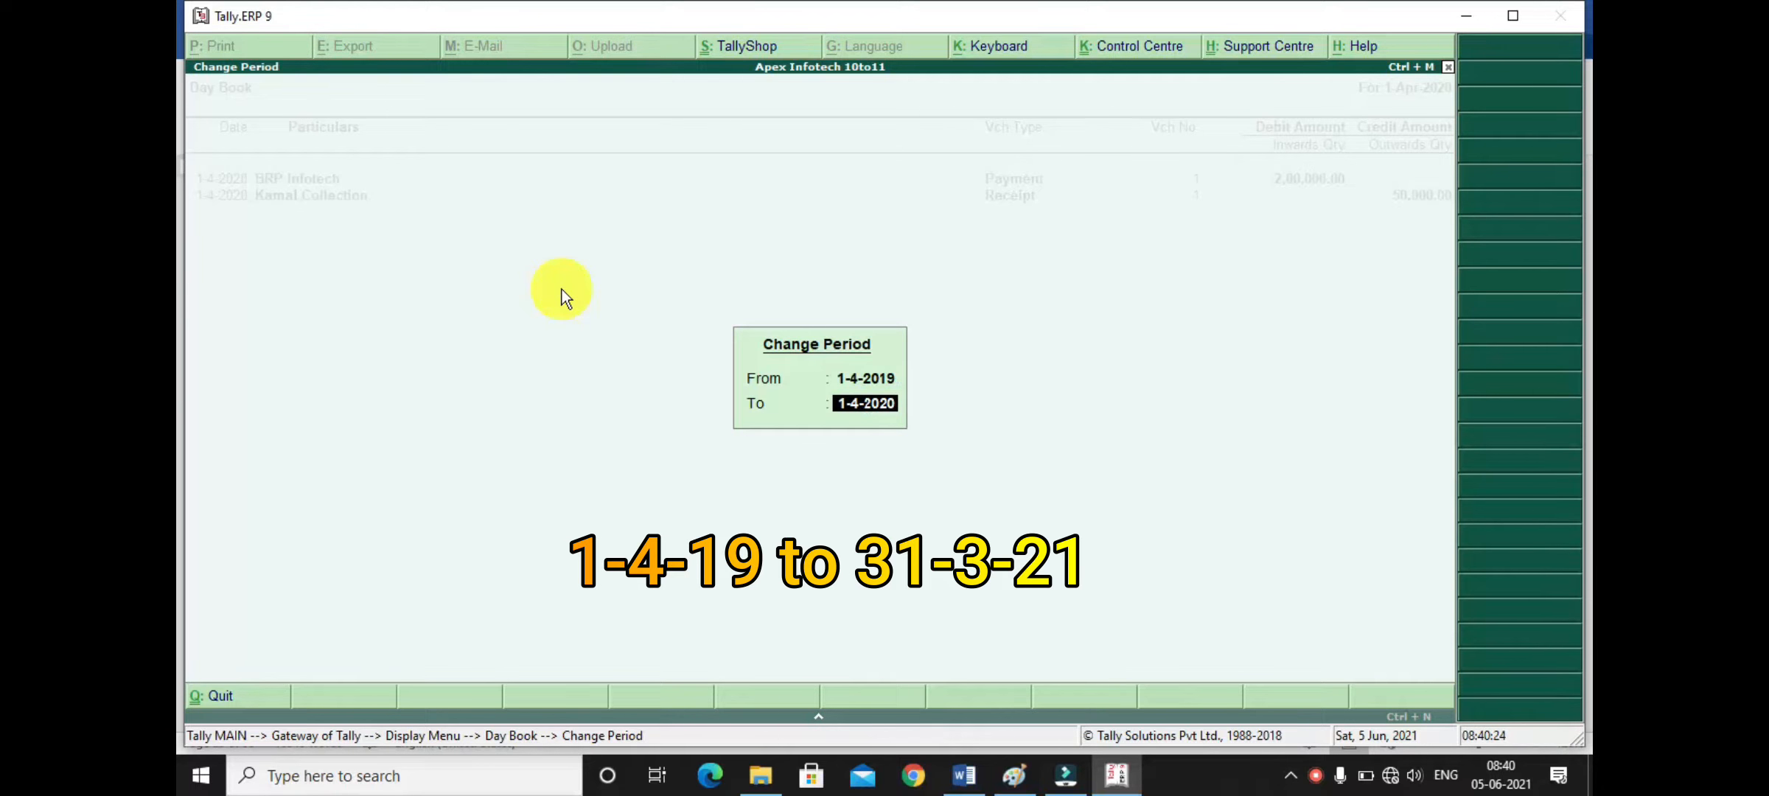
type("1/3/21/3/21")
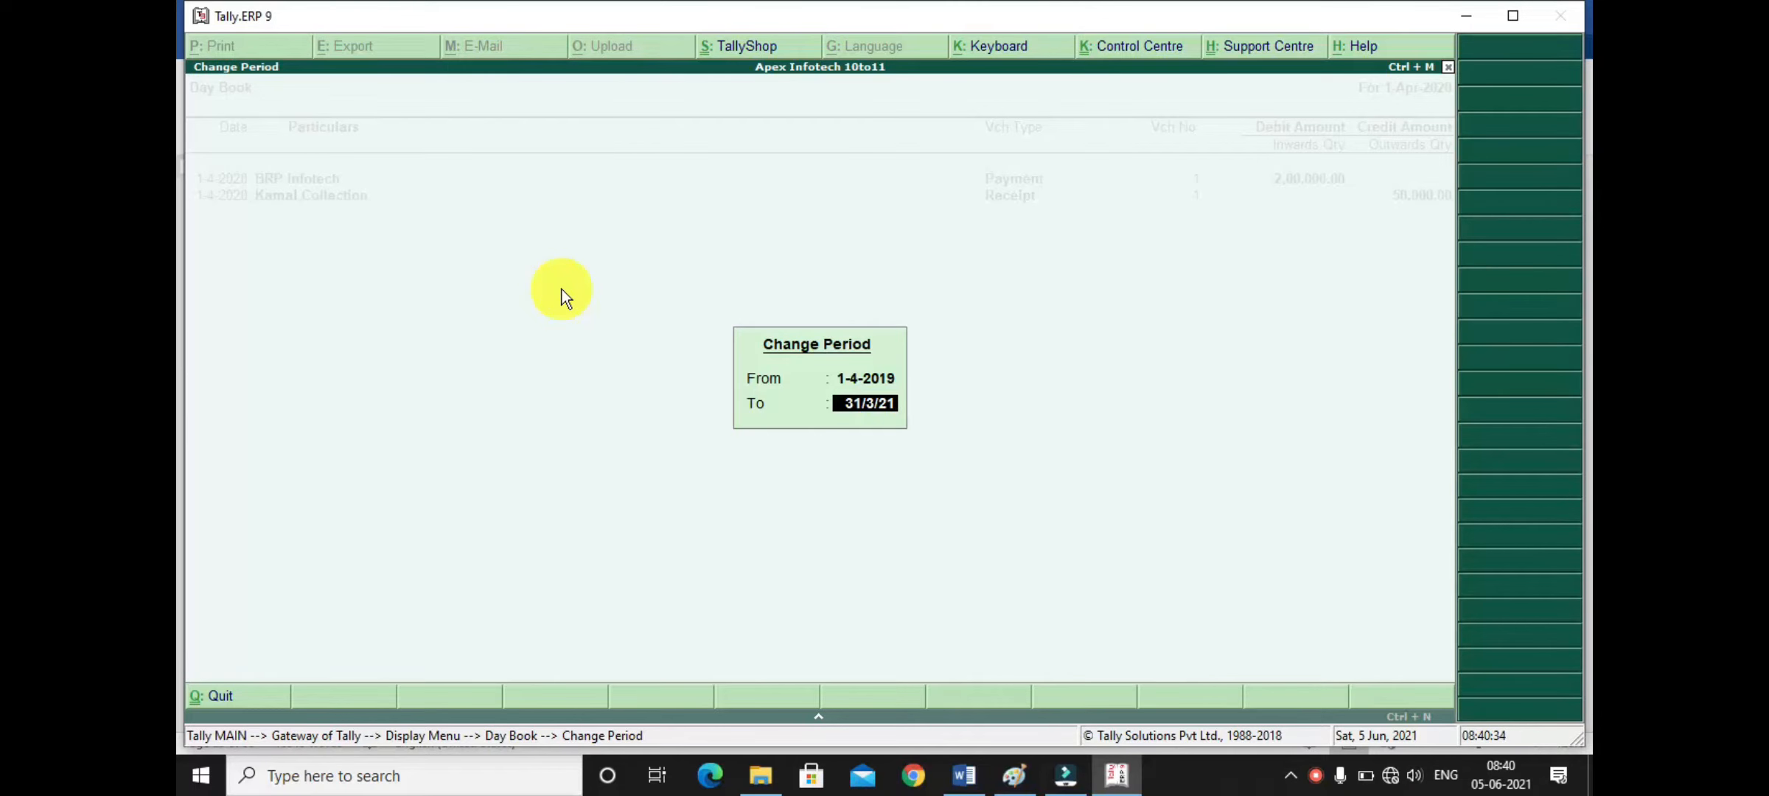
key("Return")
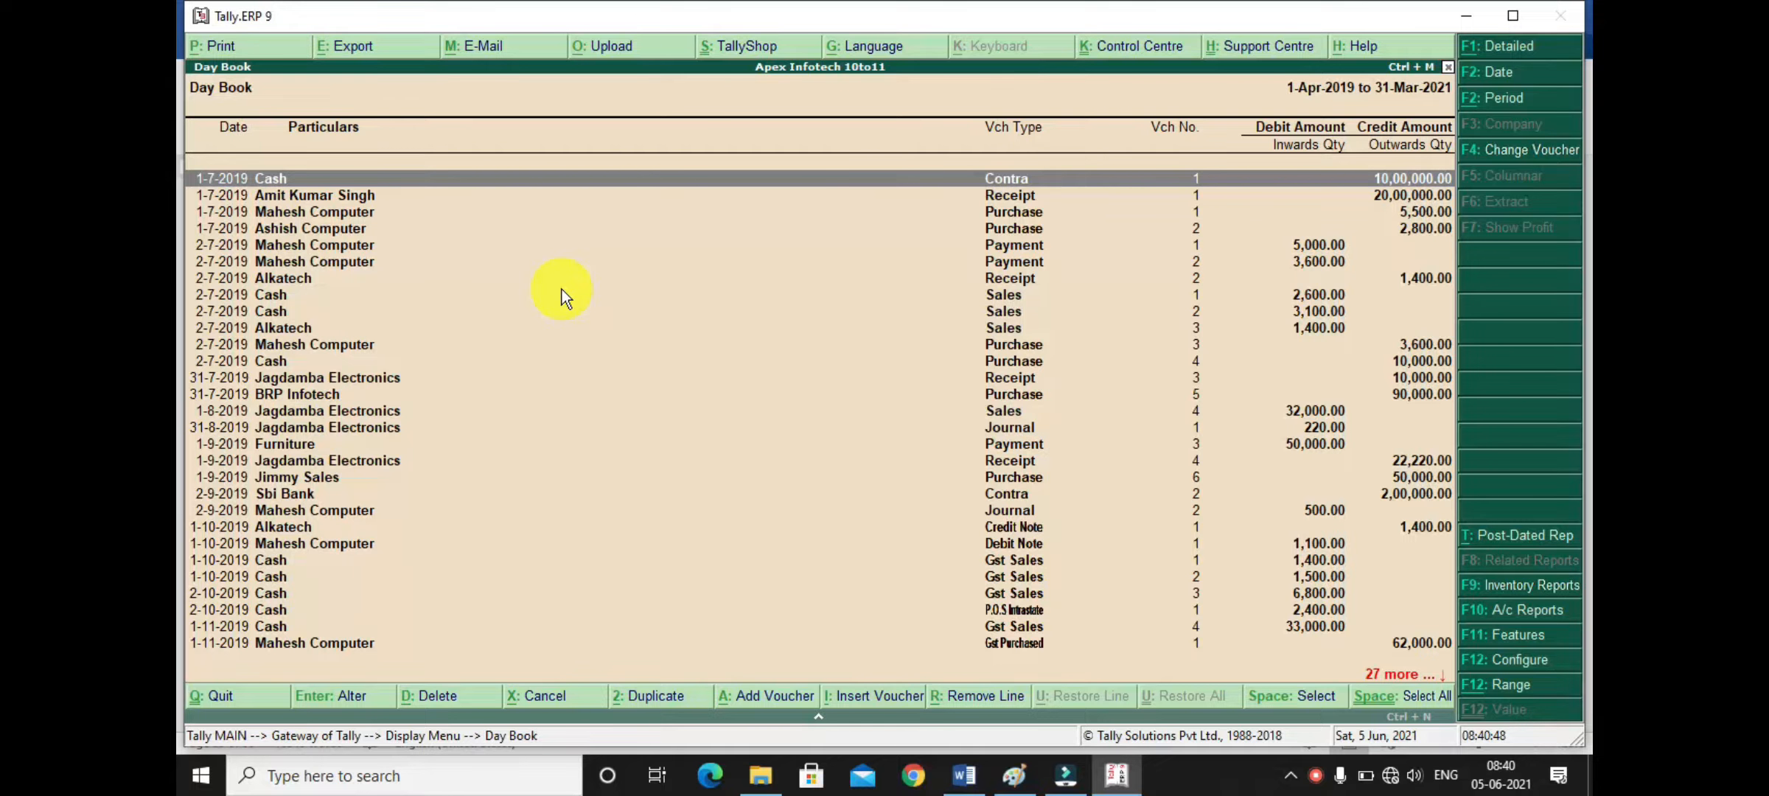
Step: Examine the Day Book's vouchers across both financial years, from the first entry to the Kamal Collection receipt
key("Down")
key("Down")
key("Down")
key("Down")
key("Down")
key("Down")
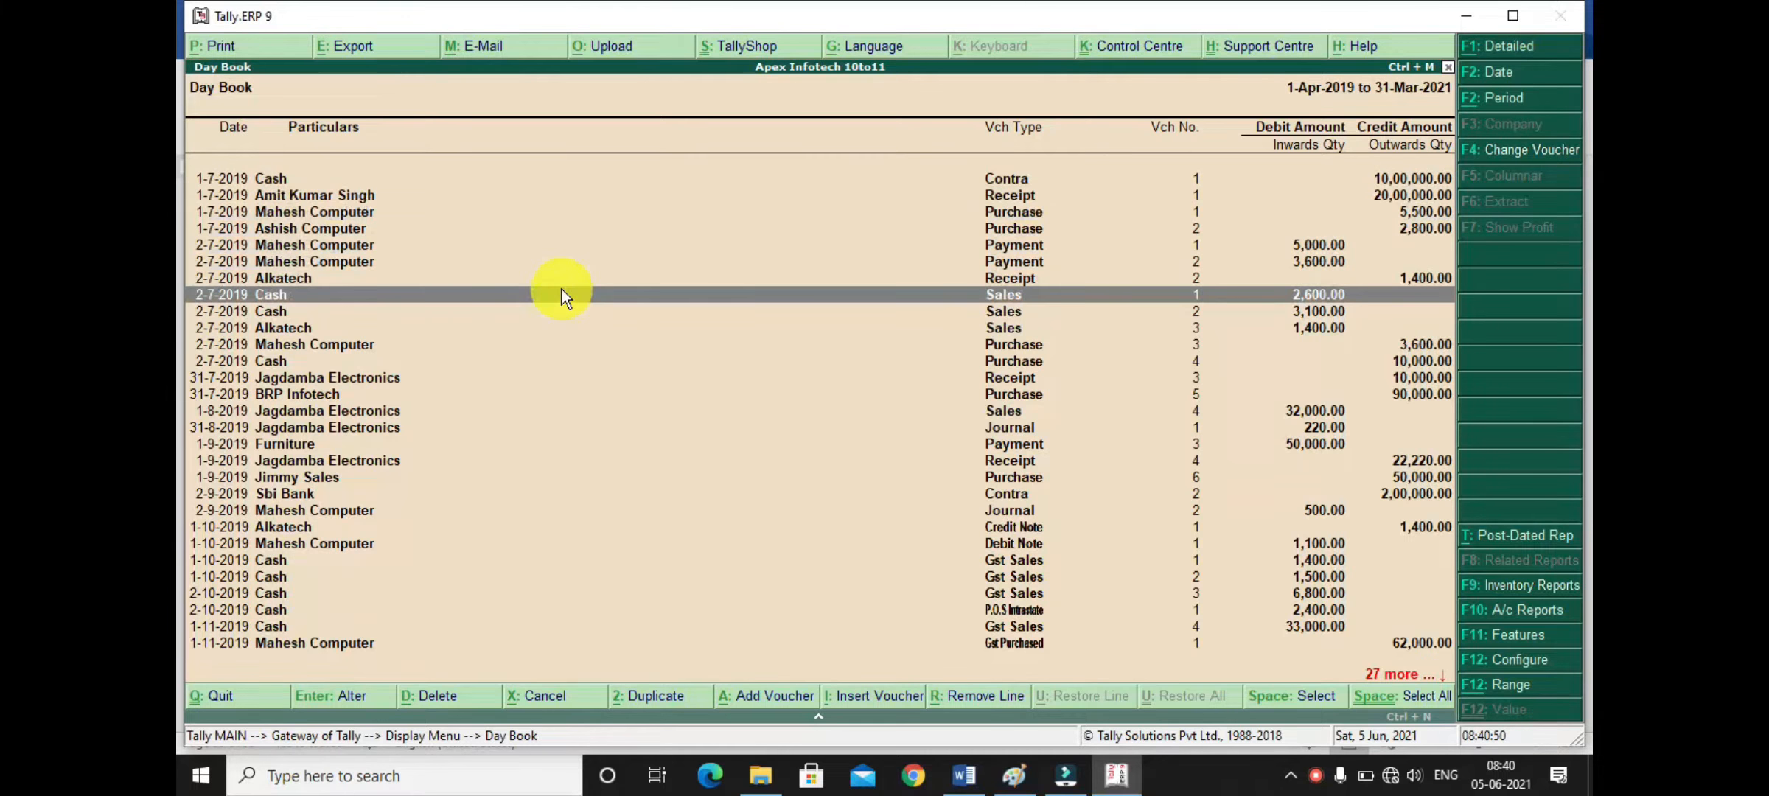
key("Up")
key("Up")
key("Up")
key("Up")
key("Up")
key("Up")
key("Down")
key("Down")
key("Down")
key("Down")
key("Down")
key("Down")
key("Down")
key("Down")
key("Down")
key("Down")
key("Down")
key("Down")
key("Down")
key("Down")
key("Down")
key("Down")
key("Down")
key("Down")
key("Down")
key("Down")
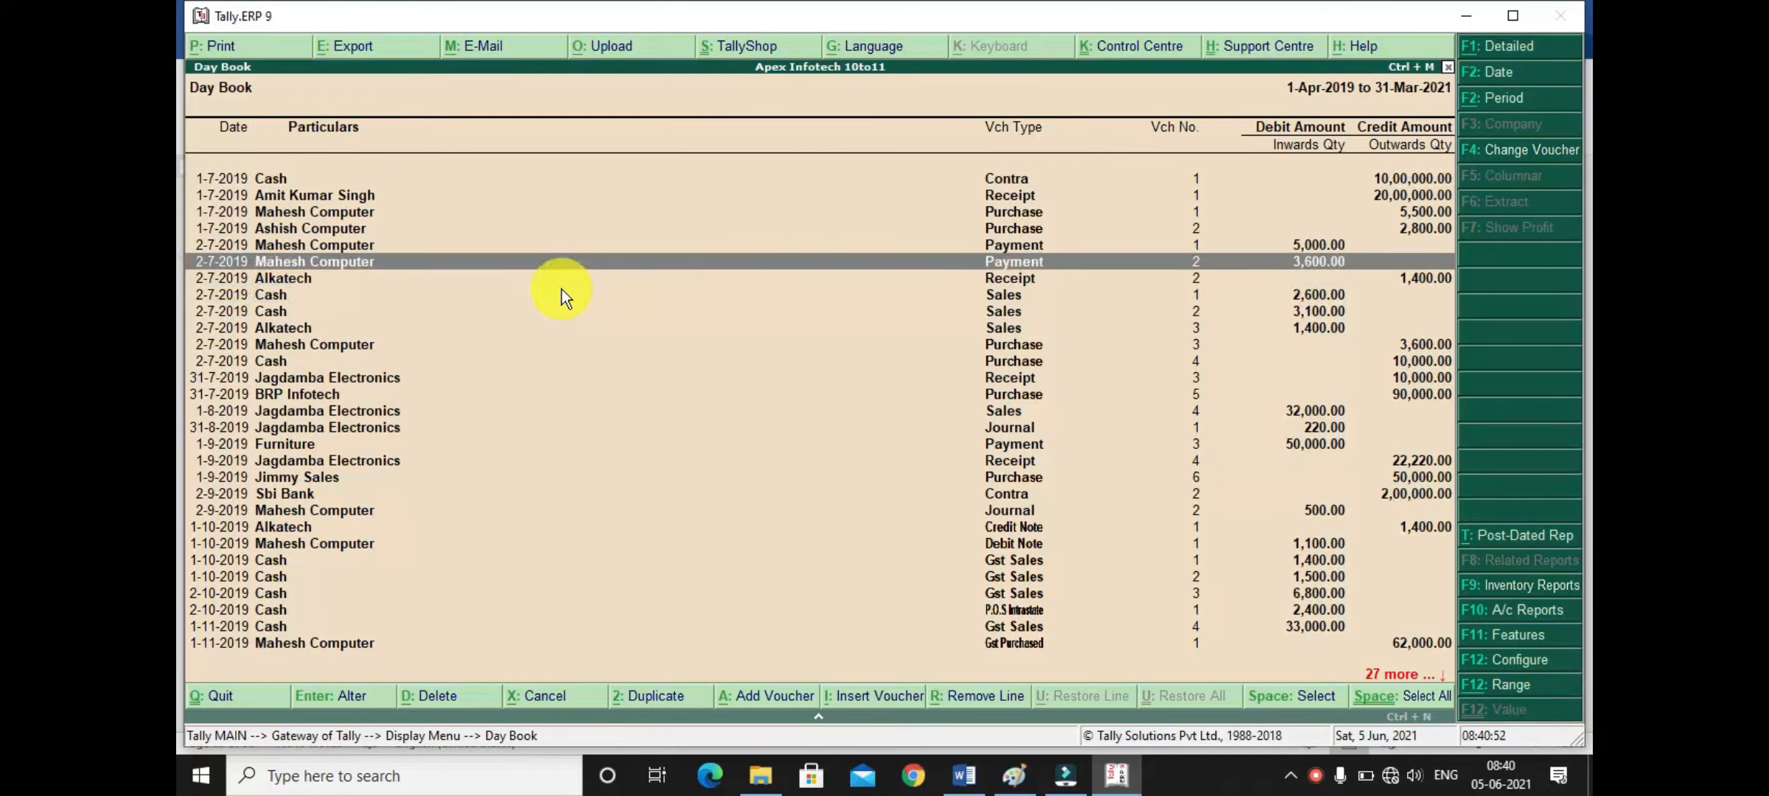
key("Down")
key("Down")
key("Down")
key("Down")
key("Down")
key("Down")
key("Down")
key("Down")
key("Down")
key("Down")
key("Down")
key("Down")
key("Down")
key("Down")
key("Down")
key("Down")
key("Down")
key("Down")
key("Down")
key("Down")
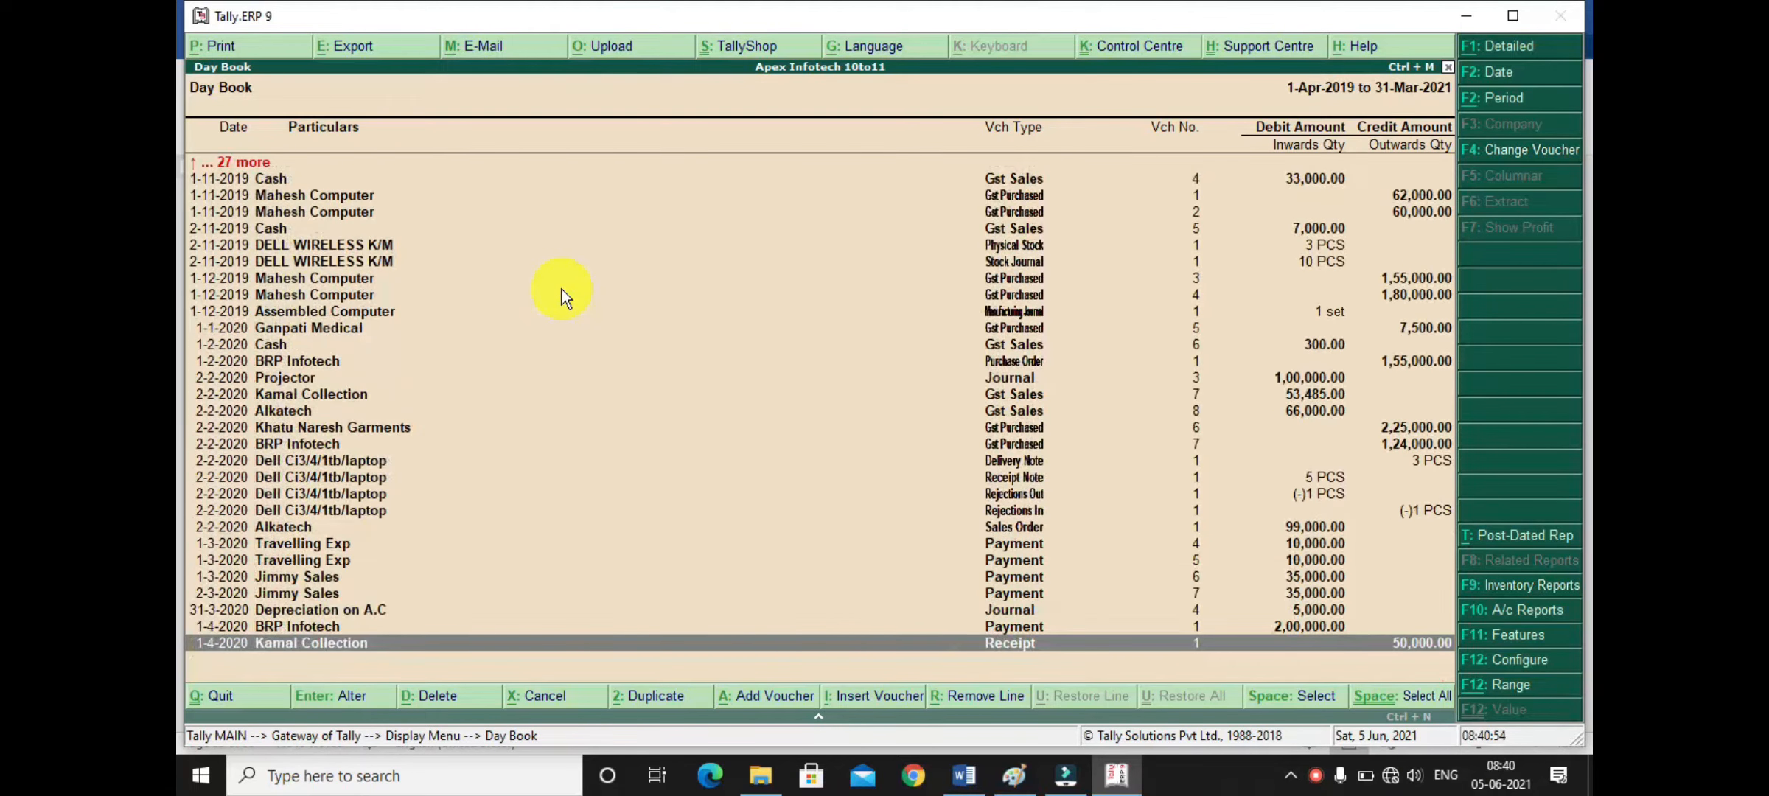
Step: Try to change the 31-3-2020 Depreciation on A.C journal's amount to 5,500 and save the voucher
key("Up")
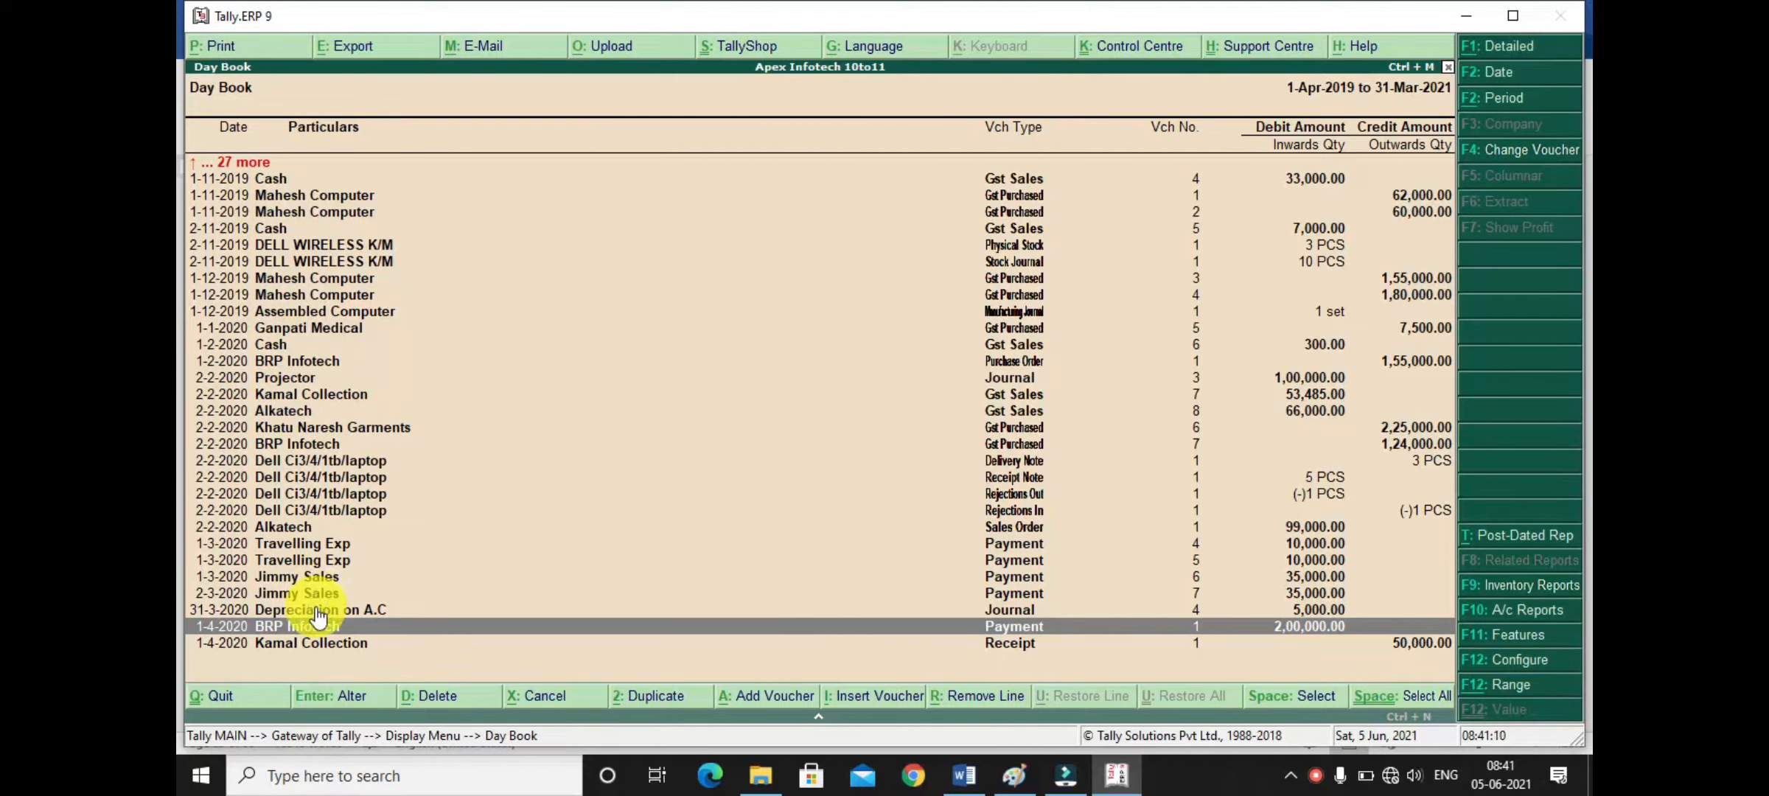
left_click(317, 610)
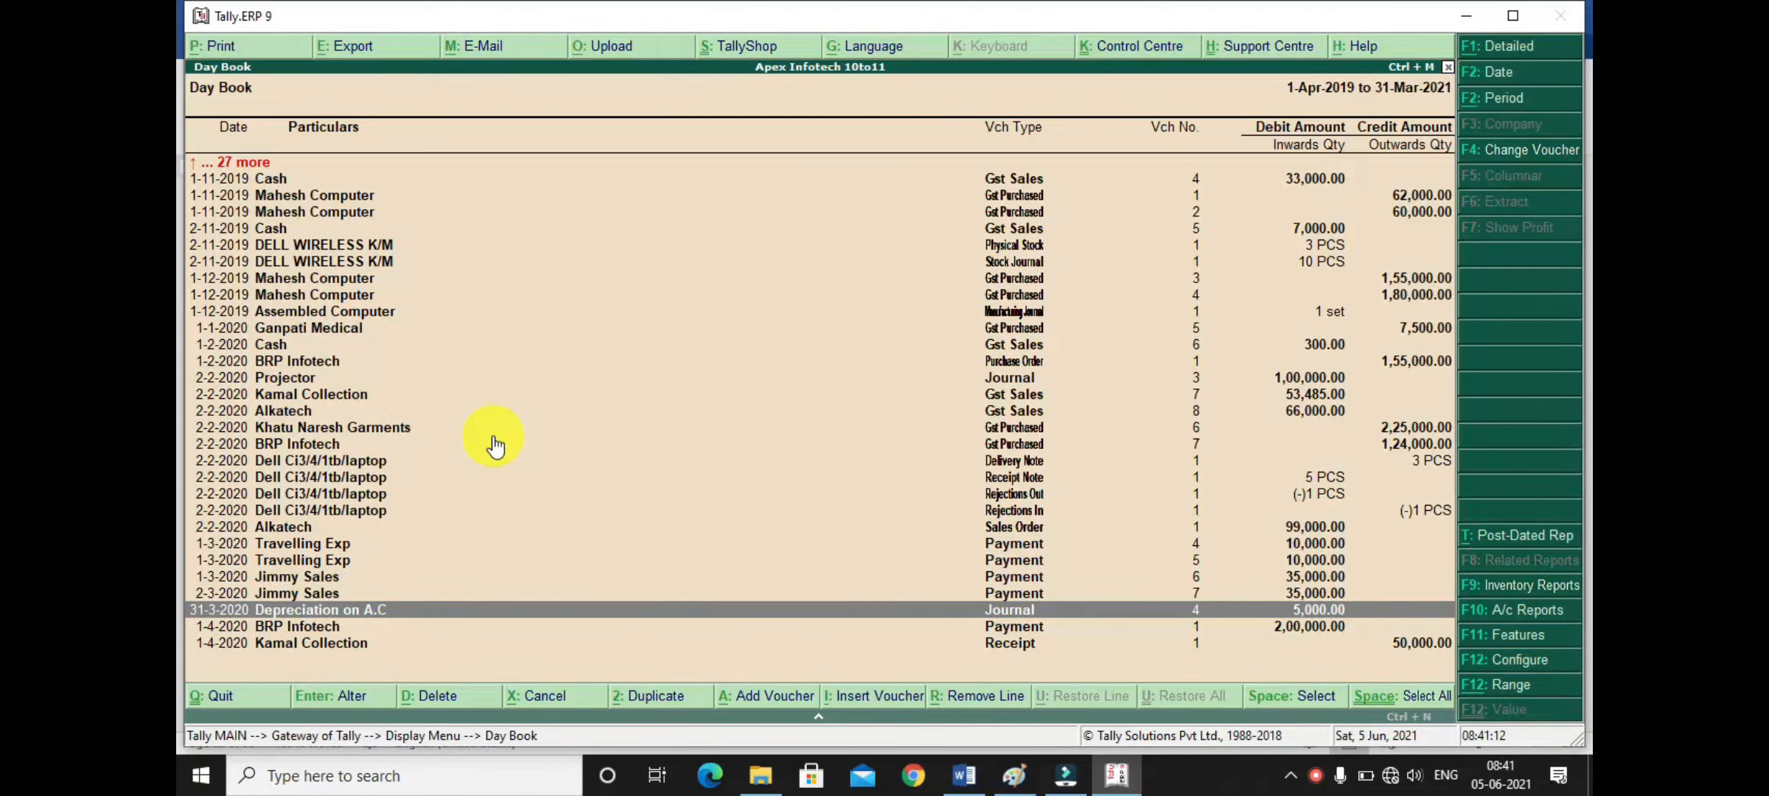
key("Return")
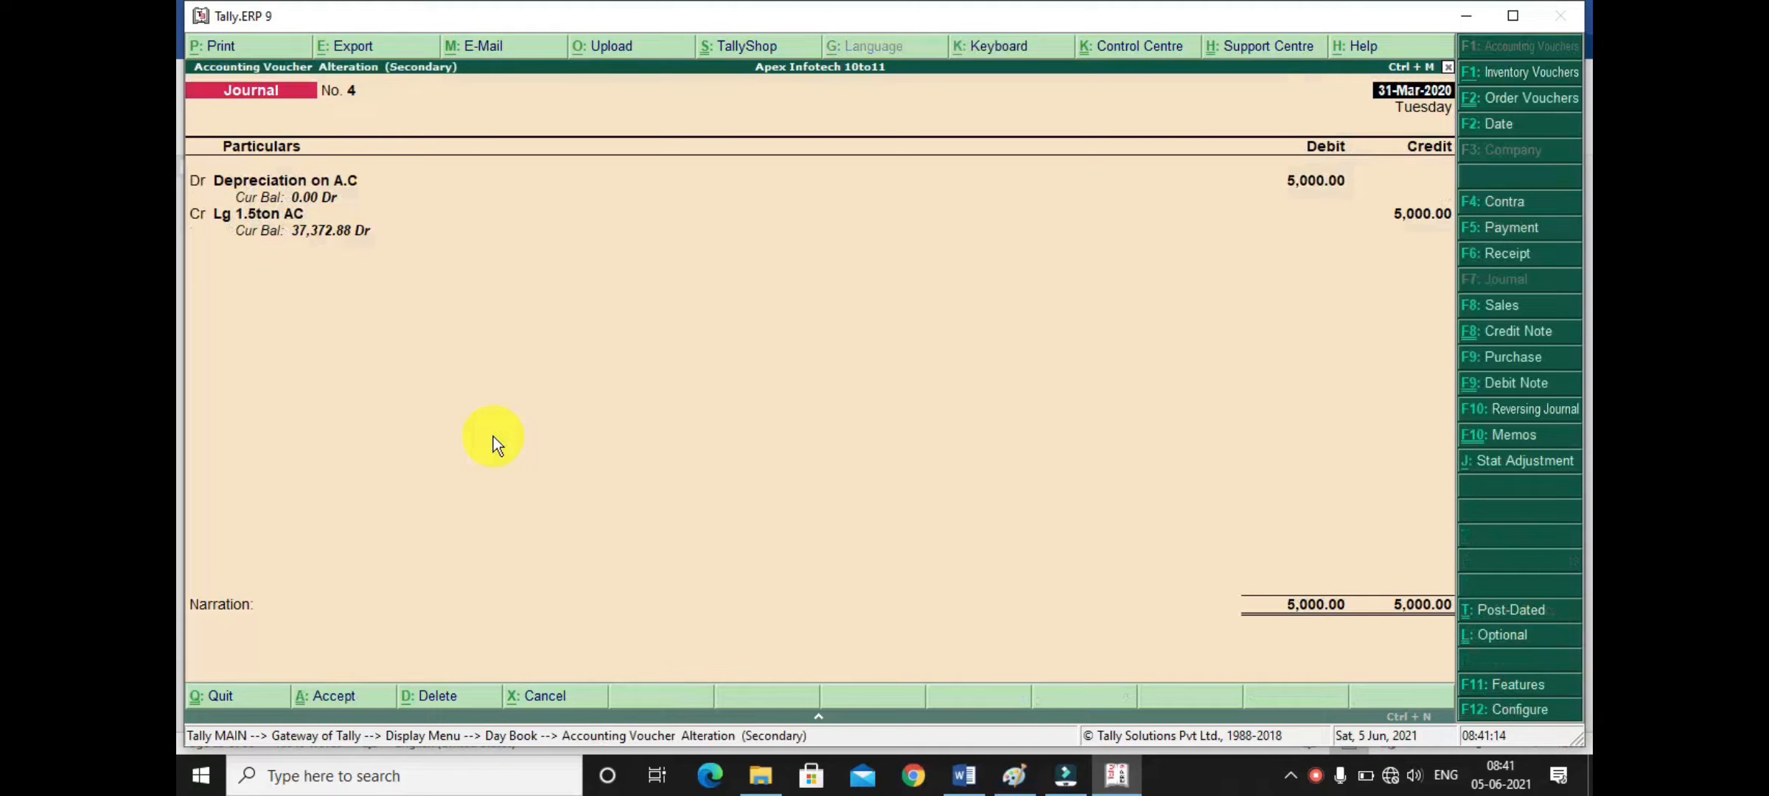
key("Return")
key("Return")
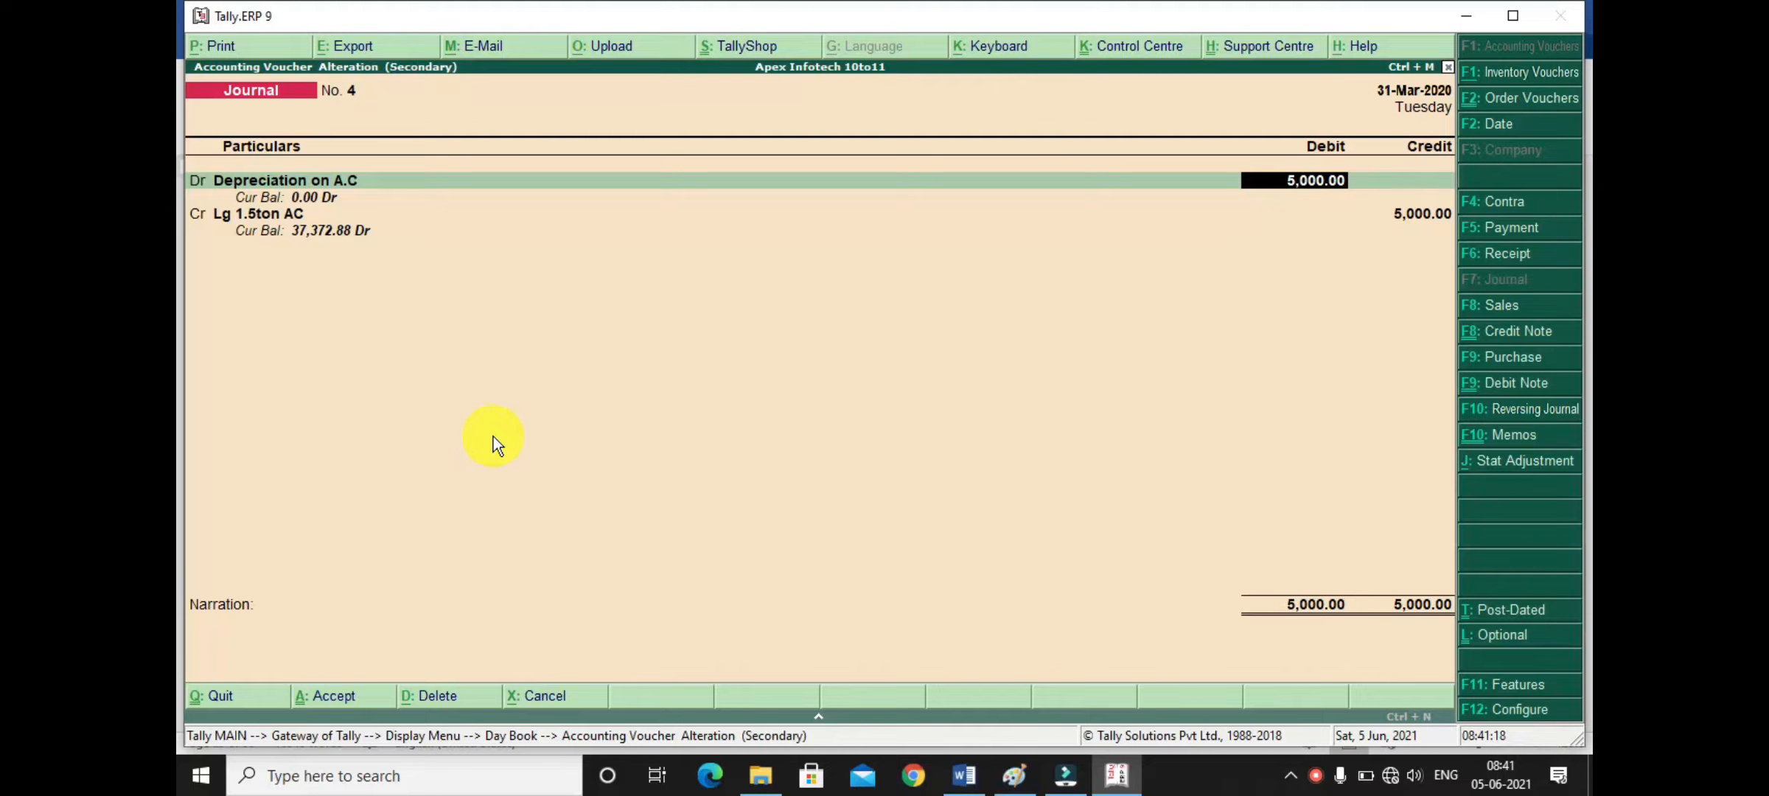
type("5500")
key("Return")
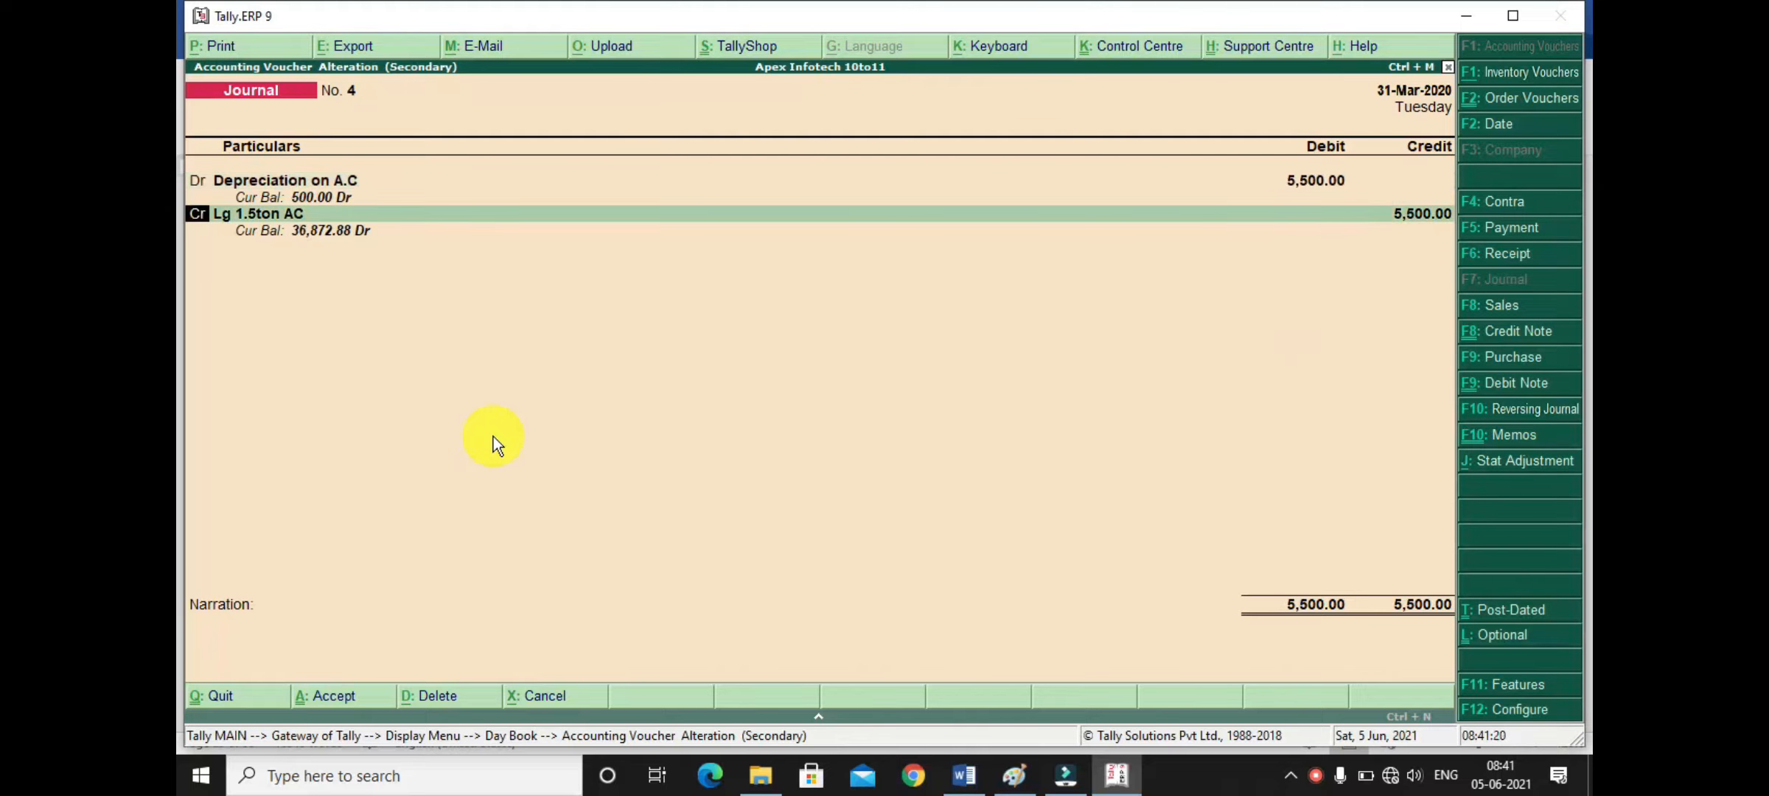
key("Return")
key("Return")
key("Return")
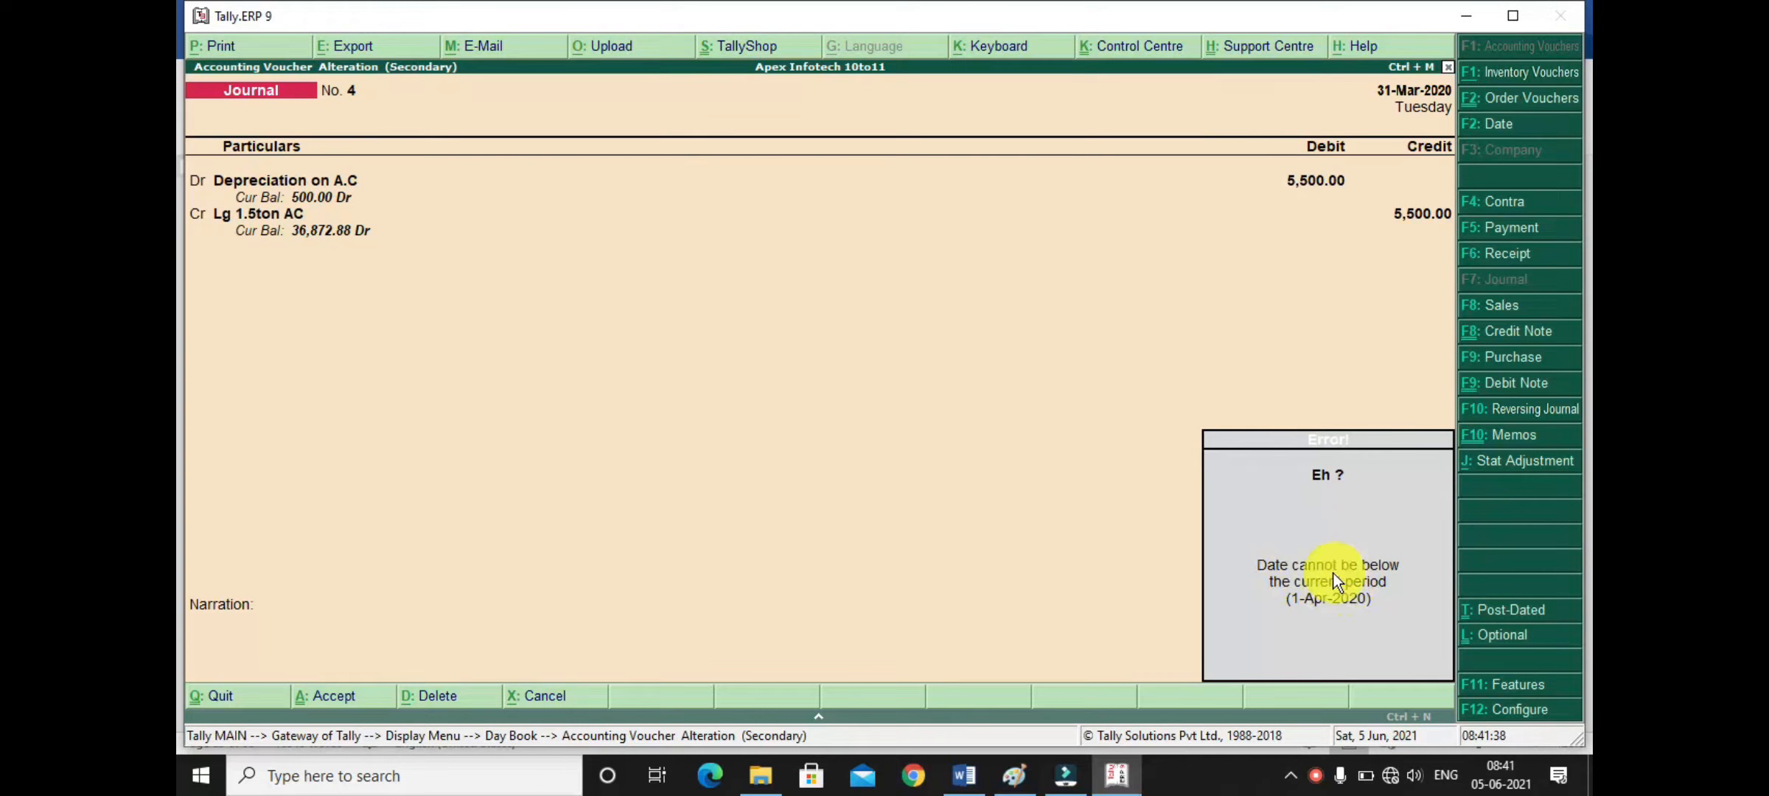
Step: Discard the journal voucher alteration and return to the Gateway of Tally
key("Escape")
key("Escape")
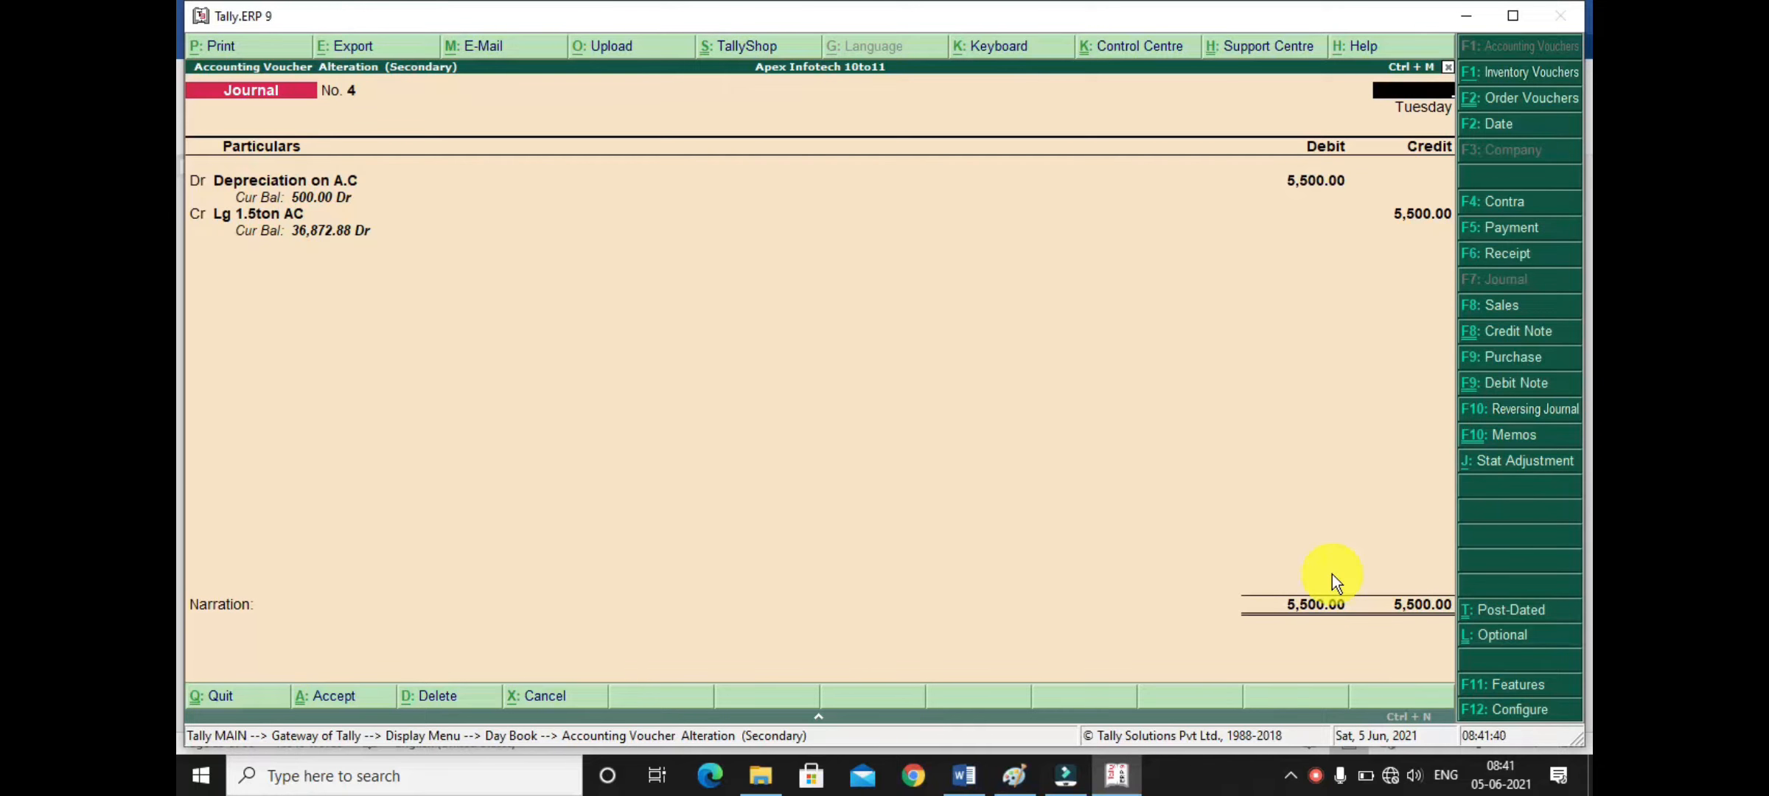
key("Escape")
key("Return")
key("Escape")
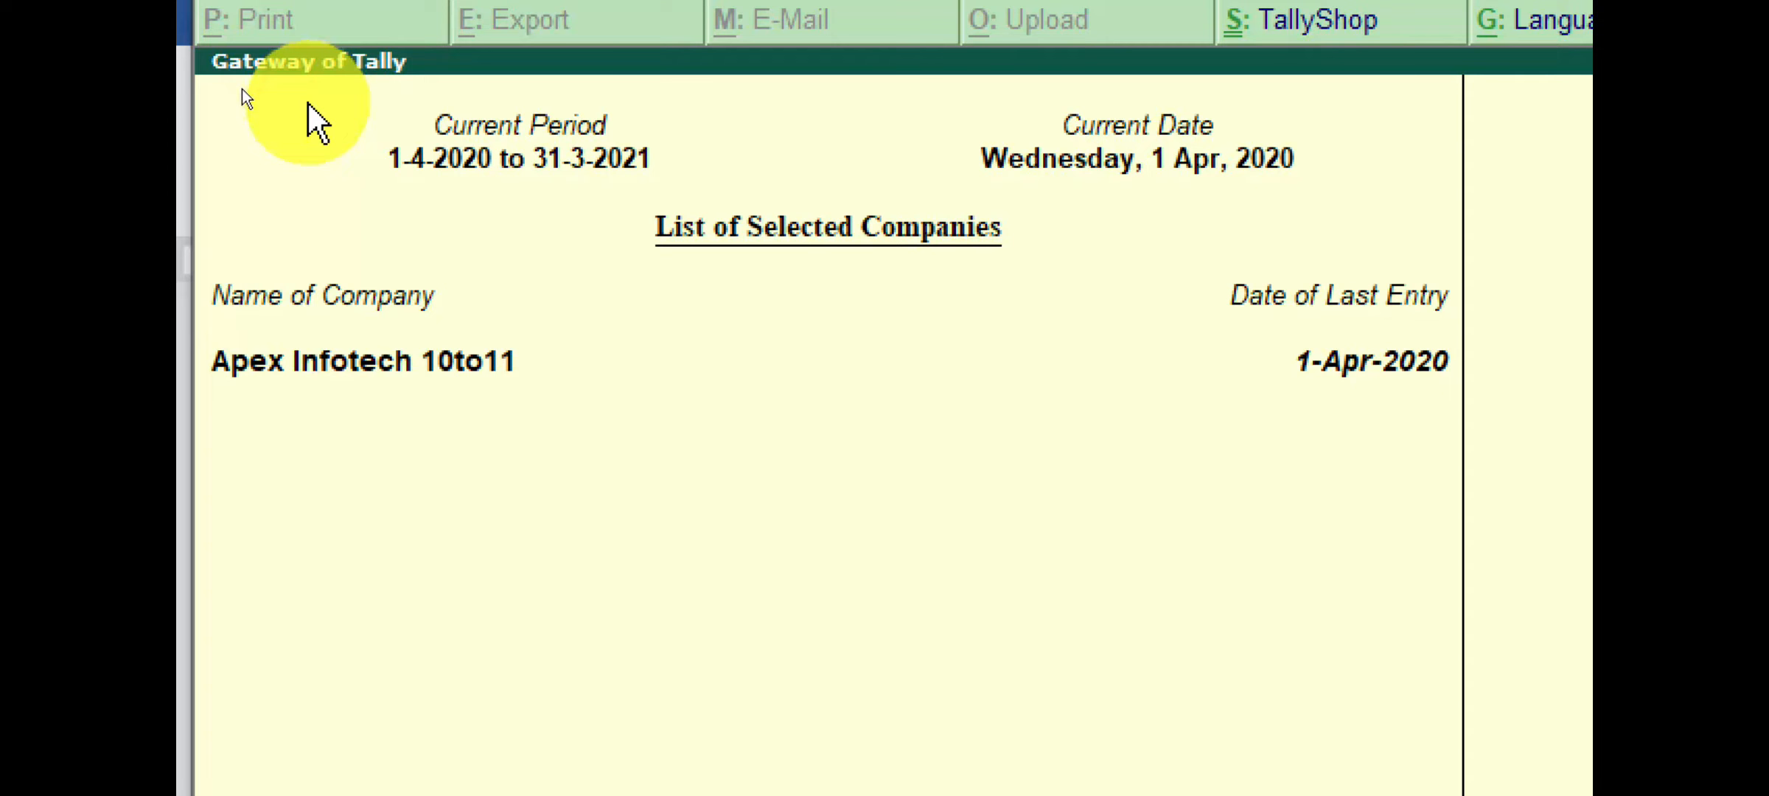
left_click(308, 106)
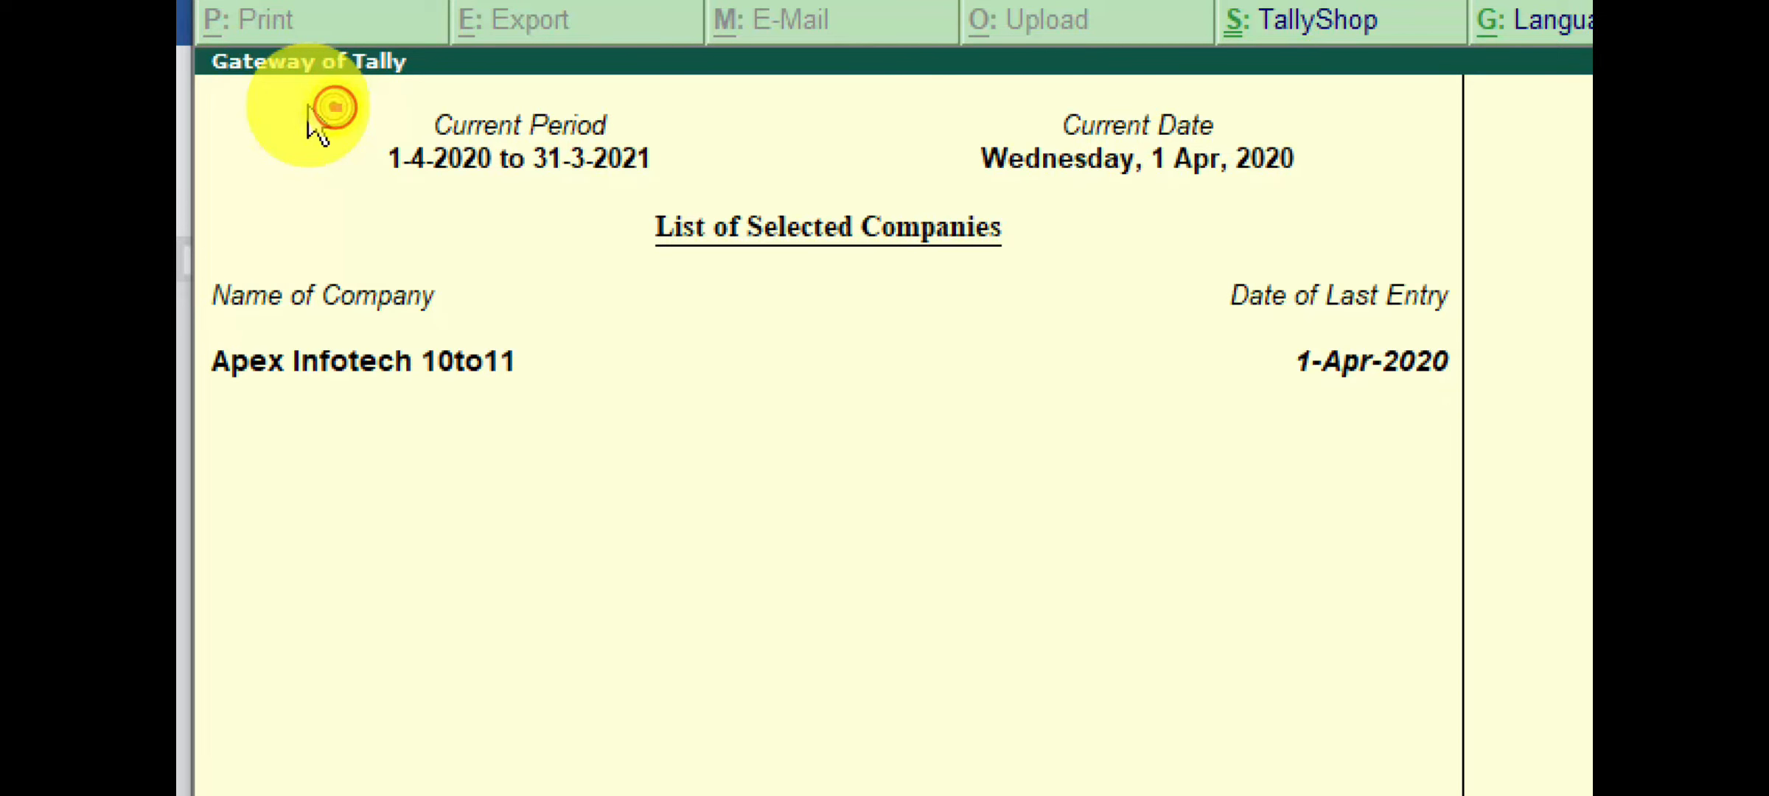
left_click_drag(334, 107, 707, 208)
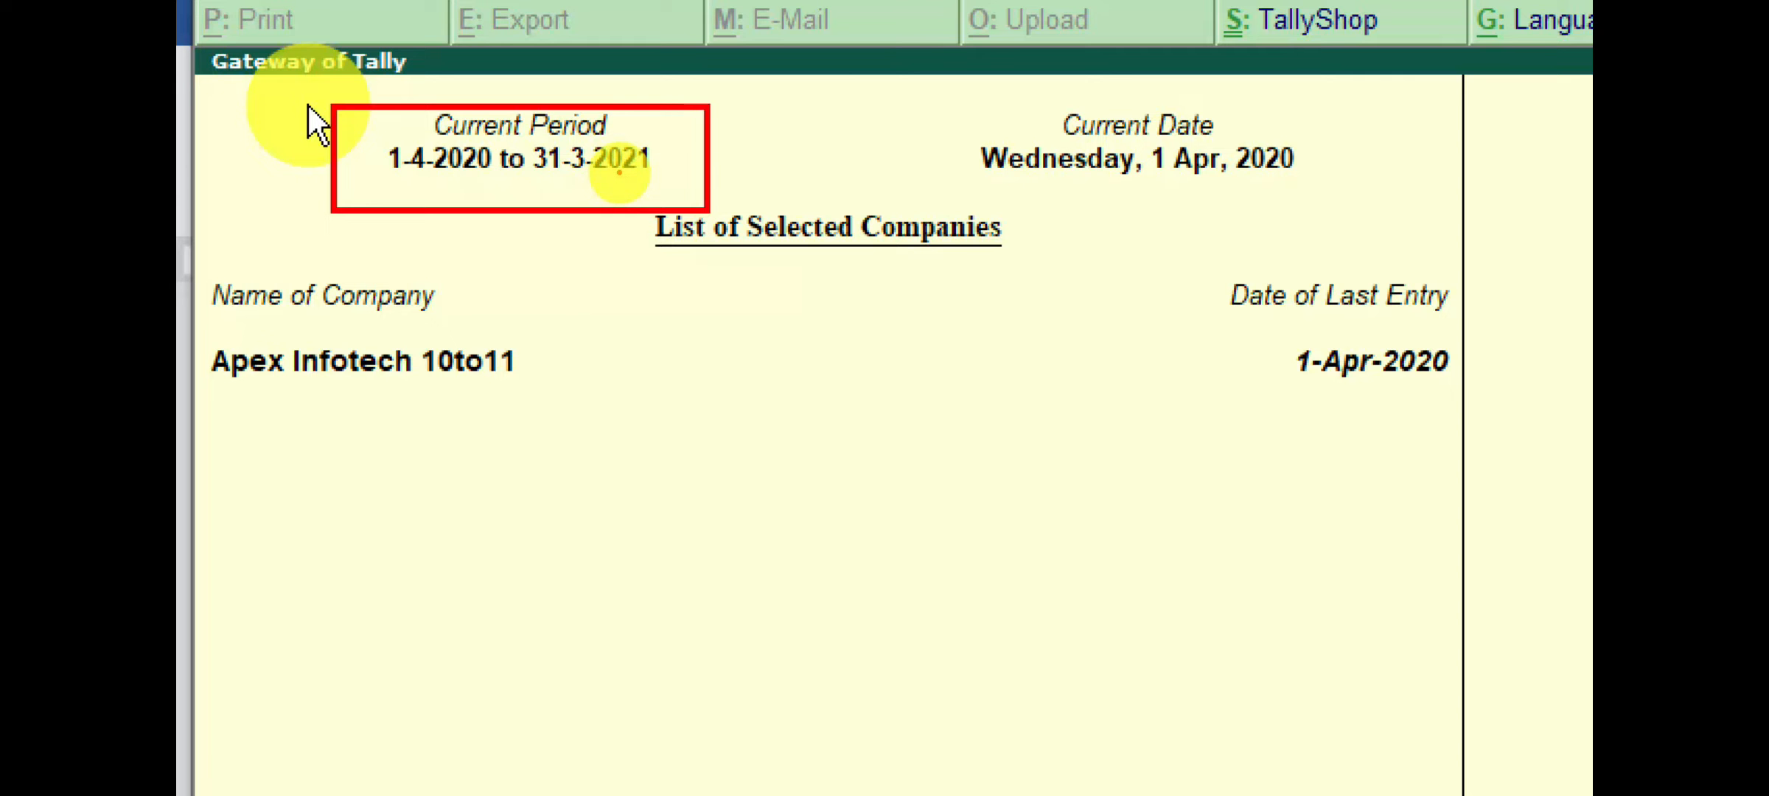
key("Escape")
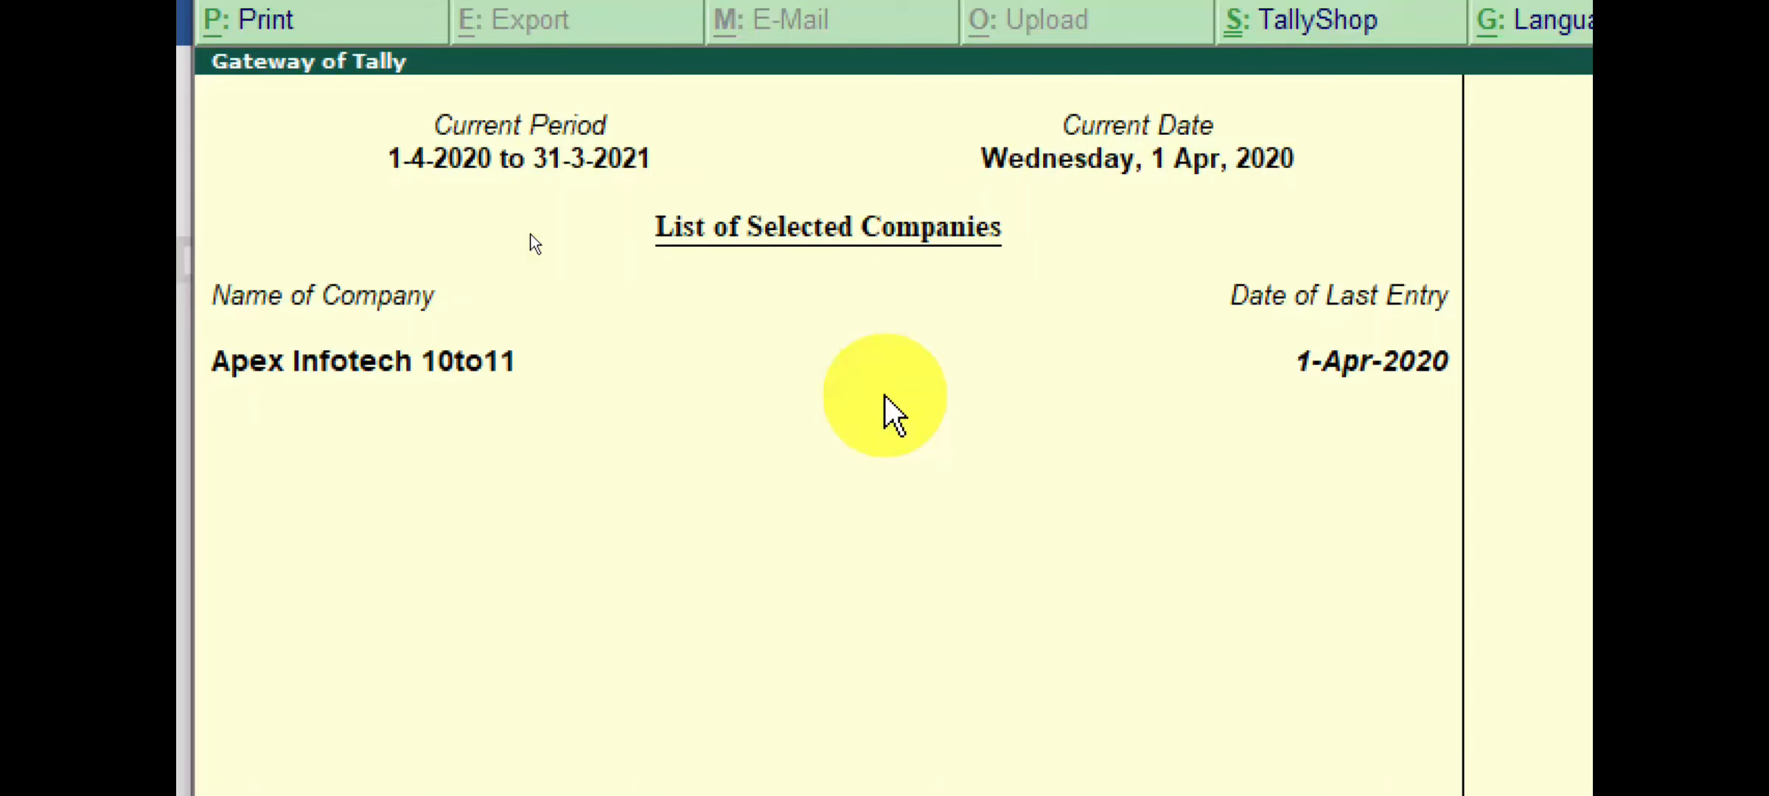
key("ctrl+4")
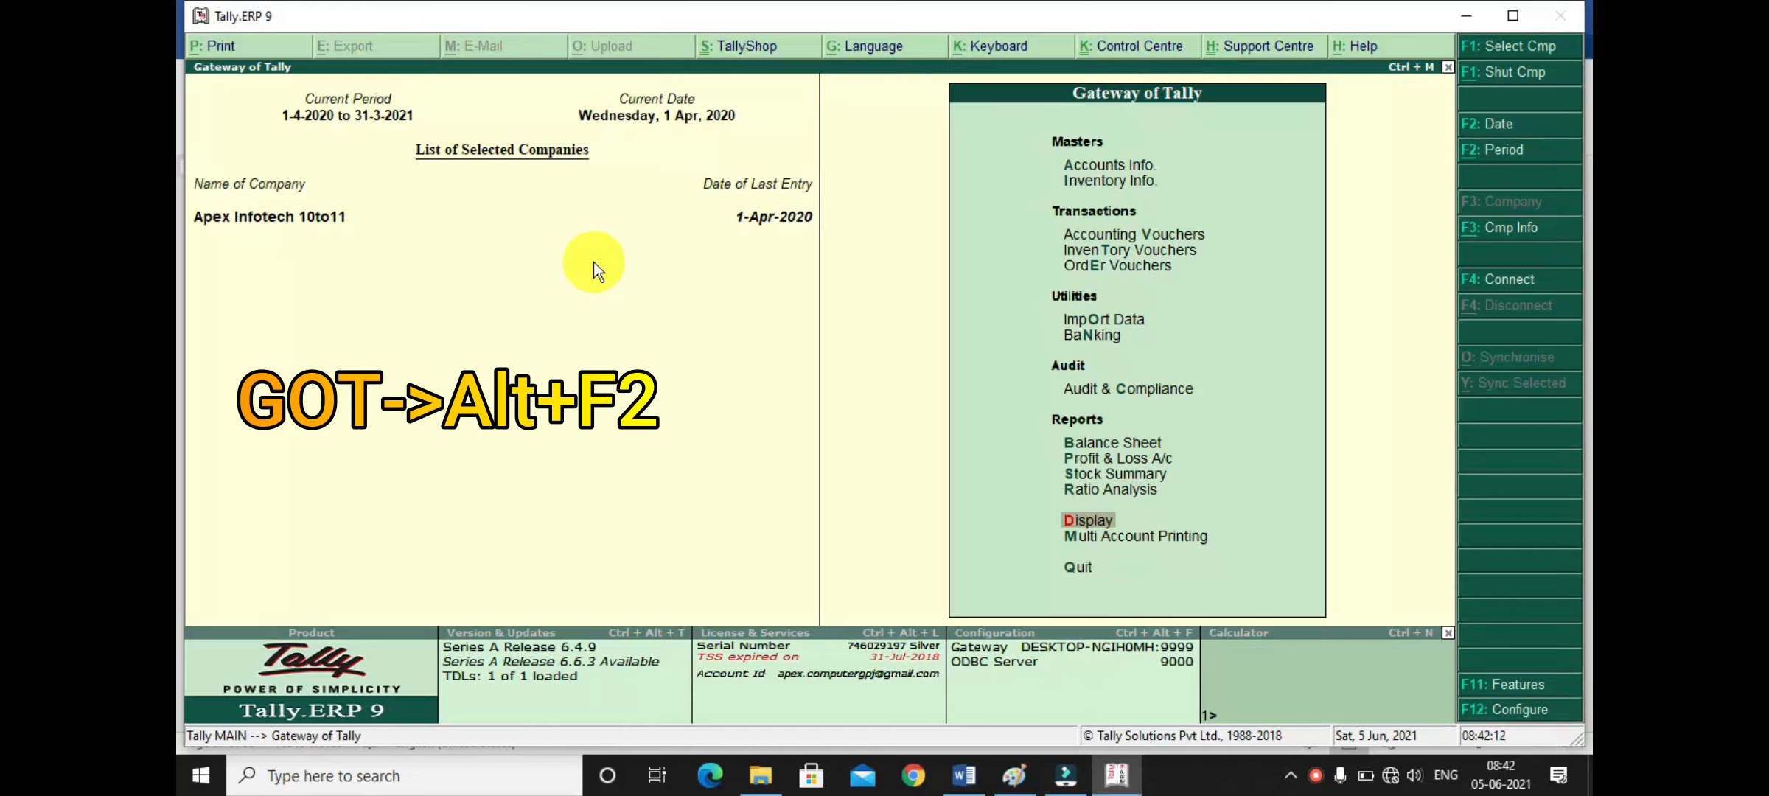
Step: Change the company's current period at the Gateway of Tally to run from 1/4/19 to 31-3-2021
key("alt+F2")
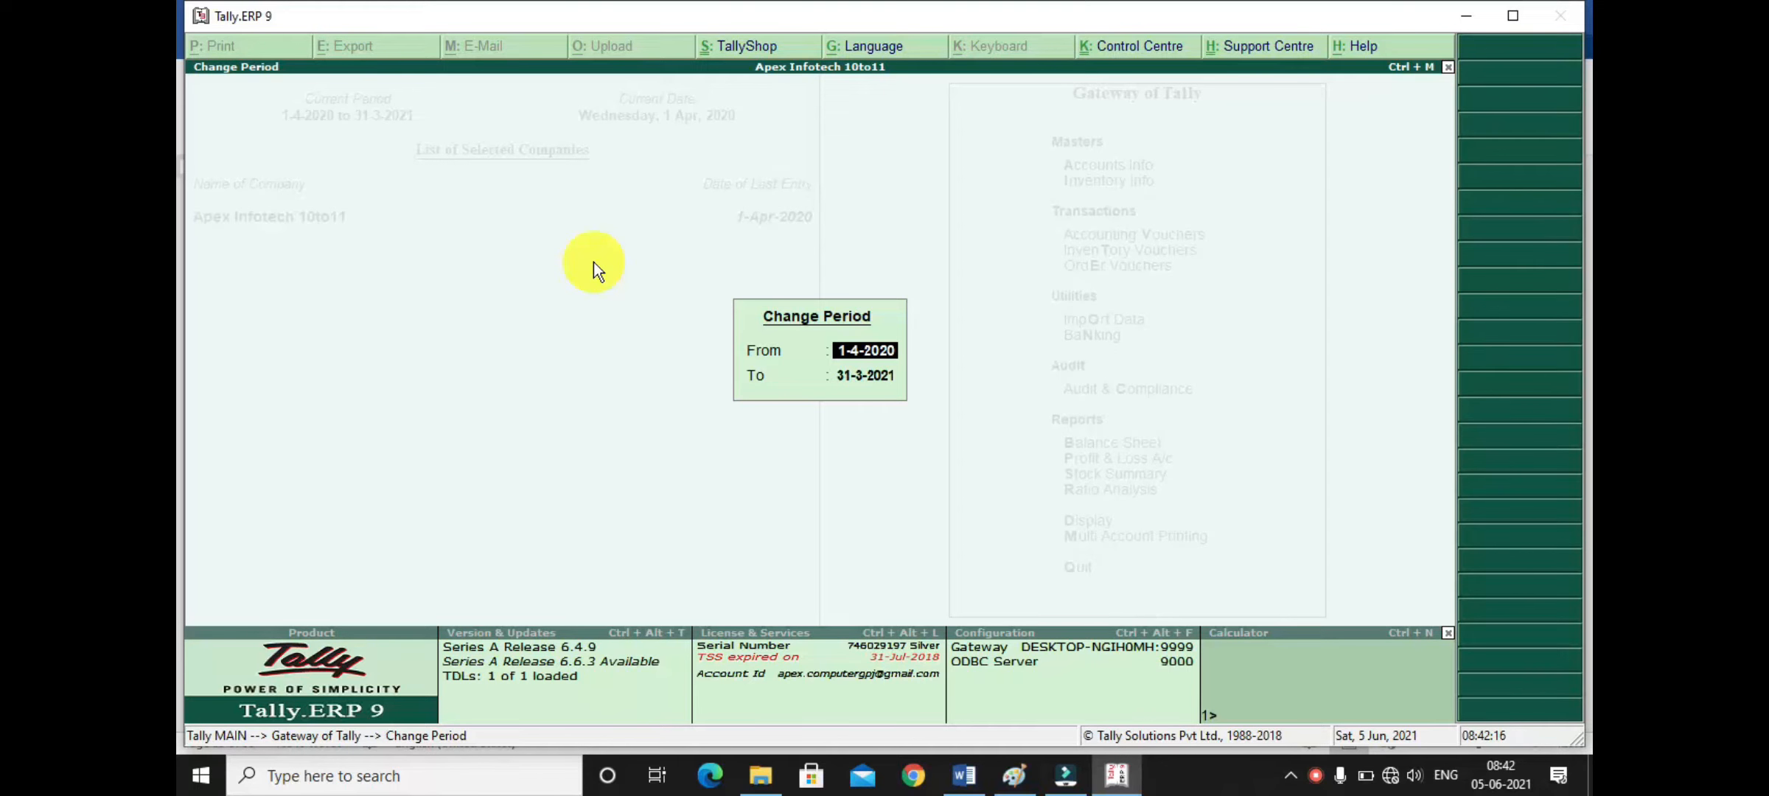
type("1/4/19")
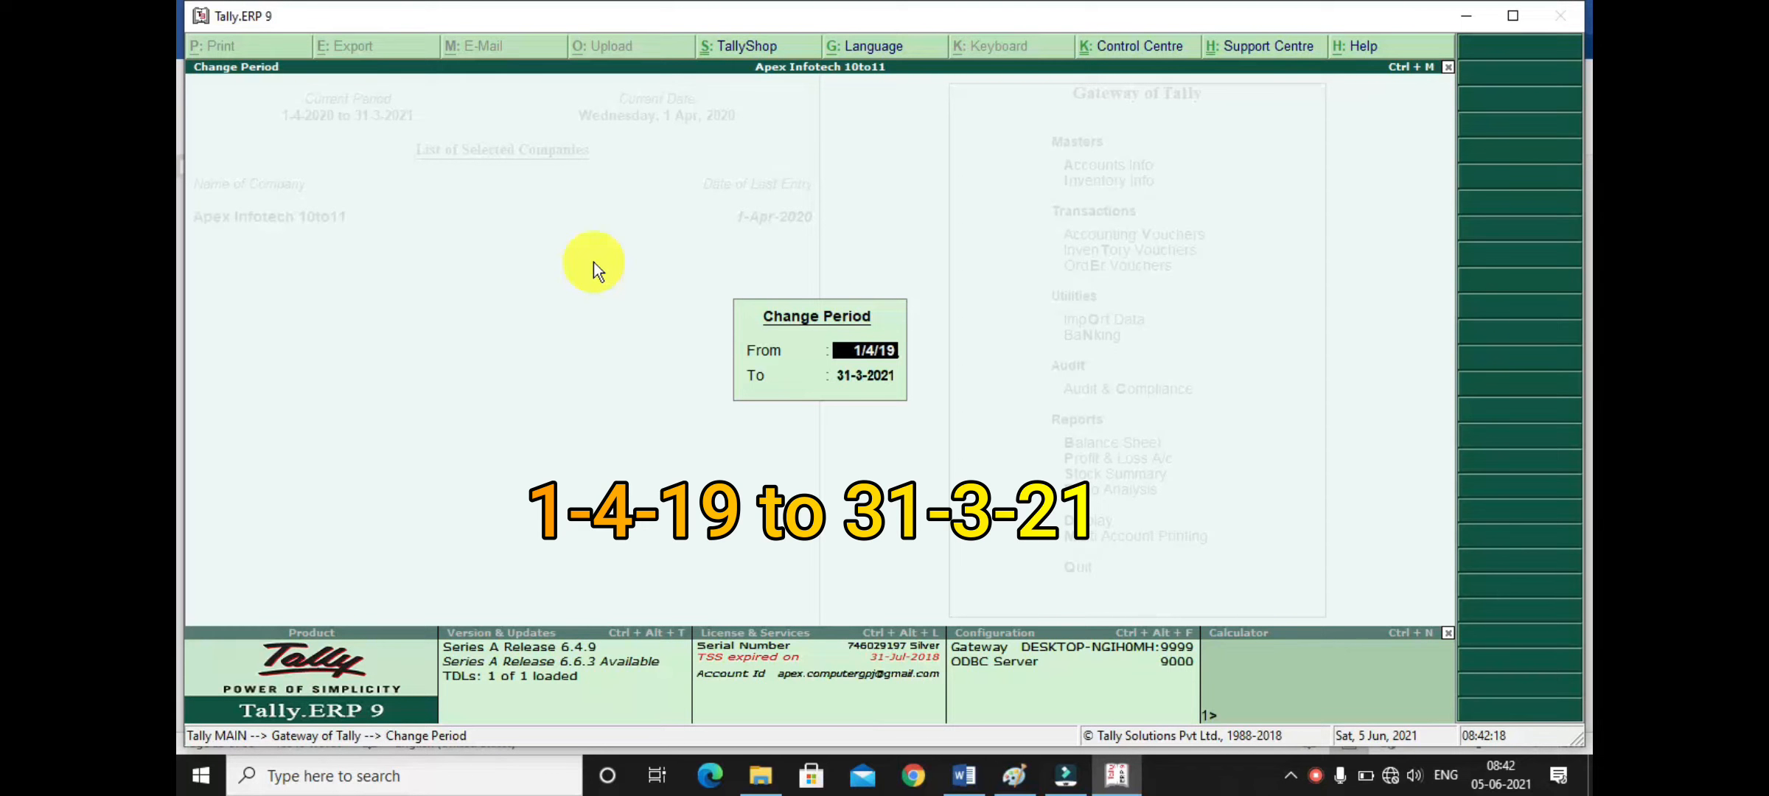
key("Return")
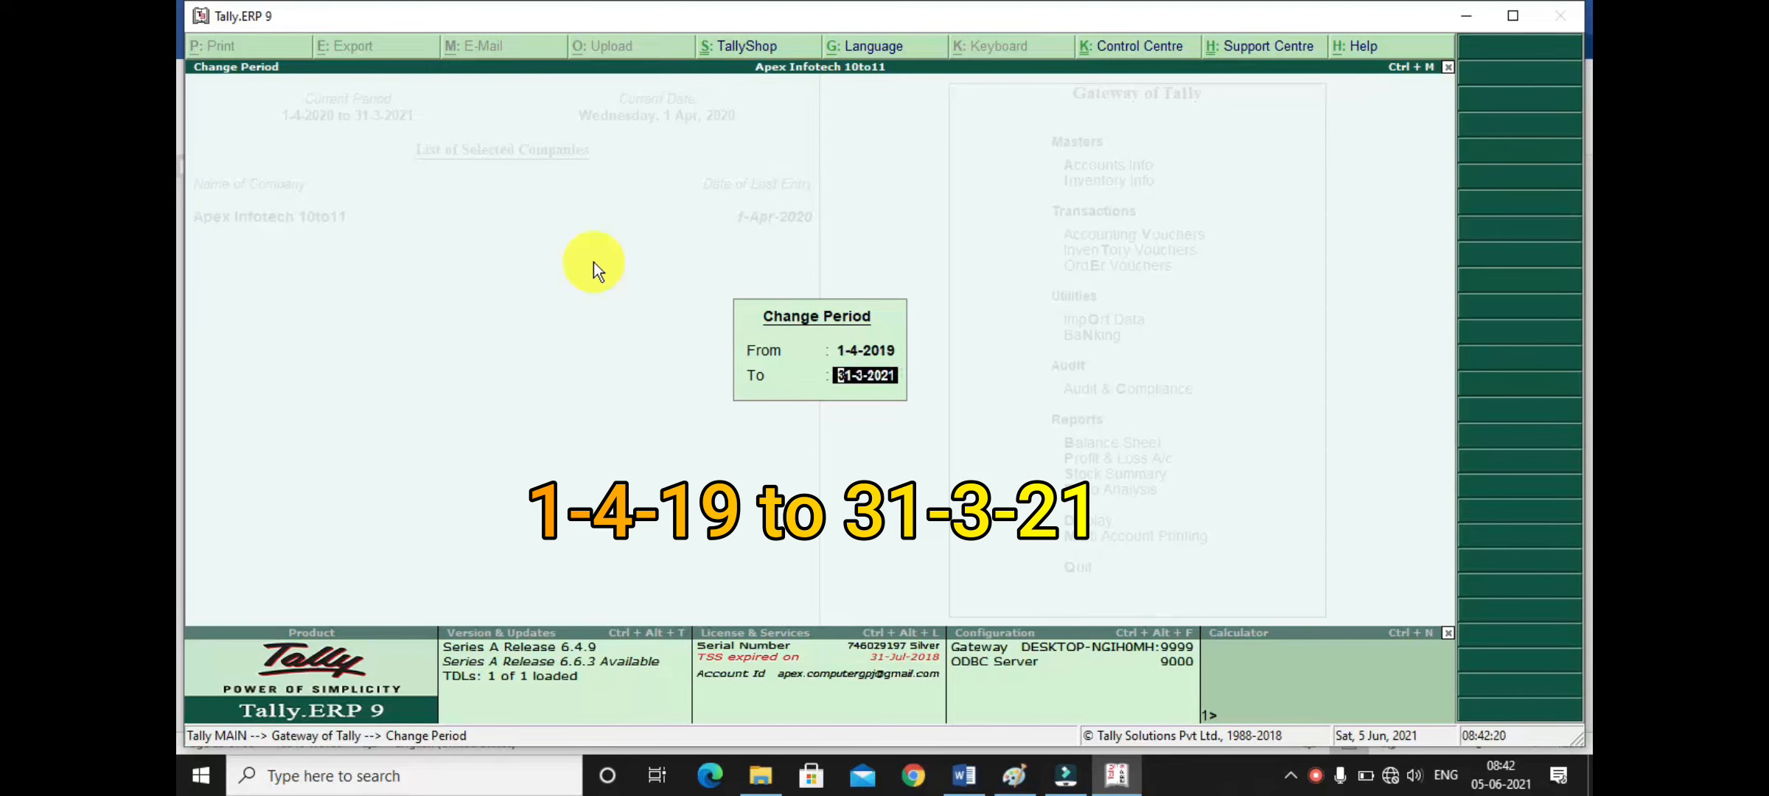
key("Return")
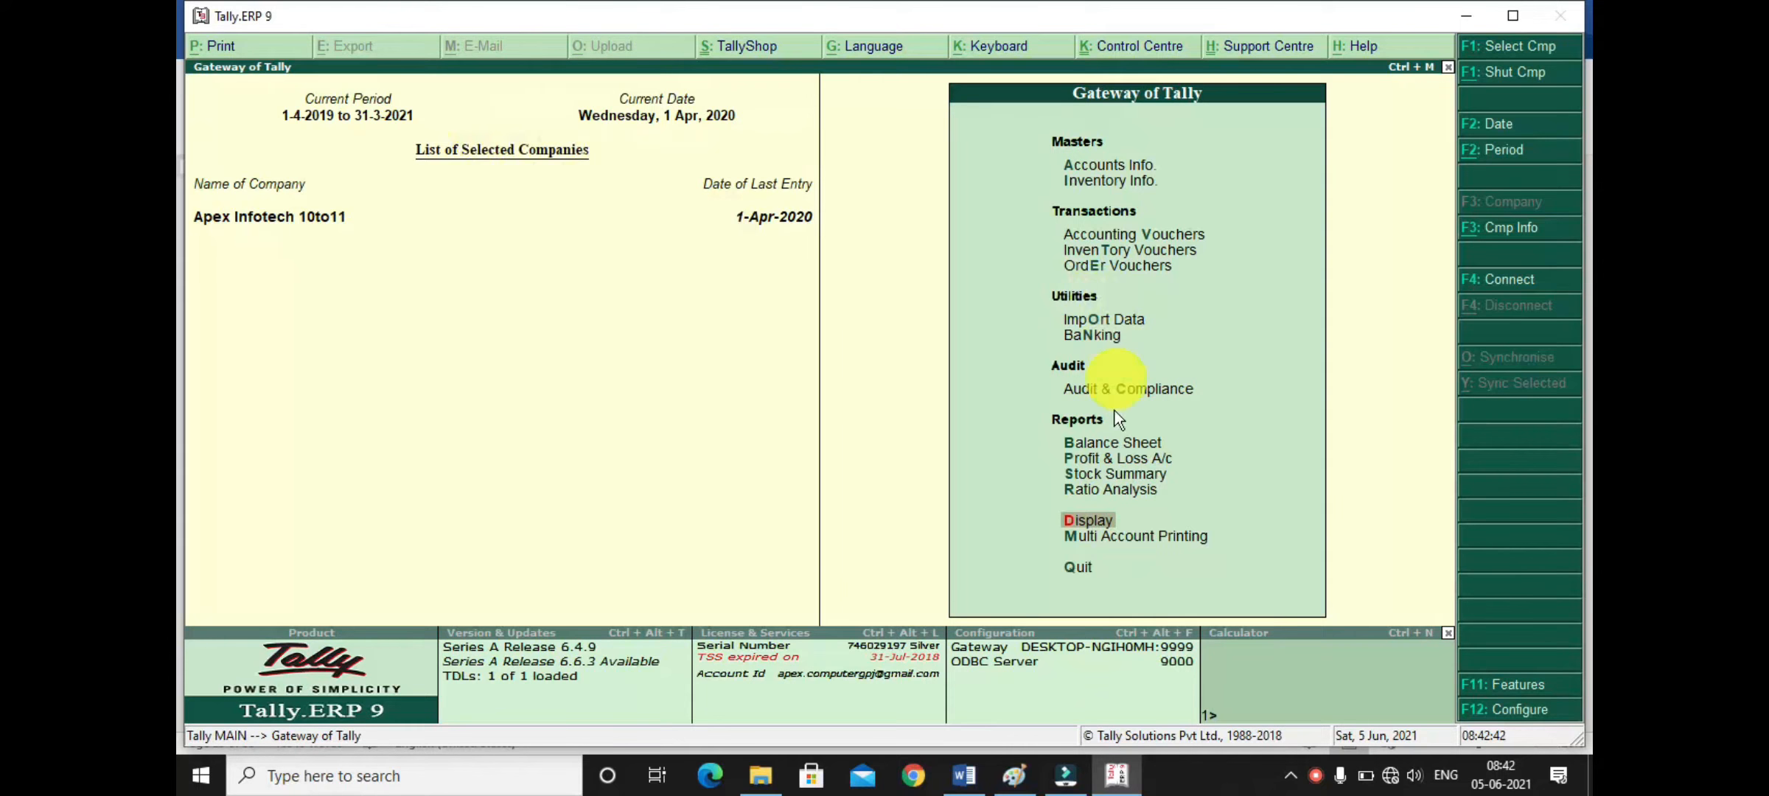
Step: Display the Day Book and set its period from 1/4/2019 to 31/3/21
left_click(1080, 520)
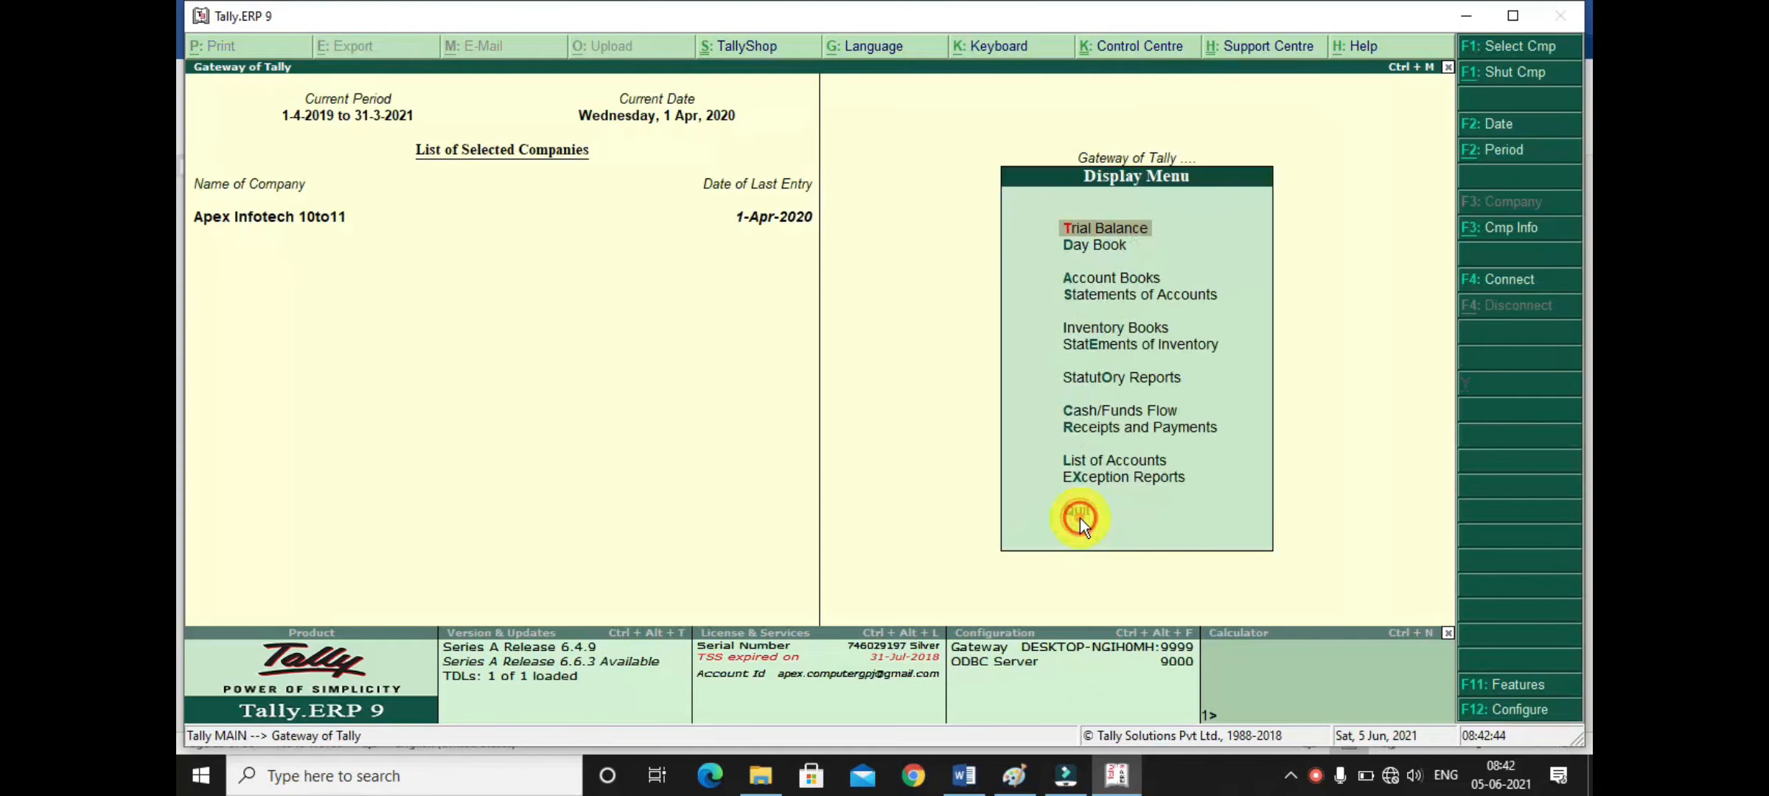
left_click(1097, 245)
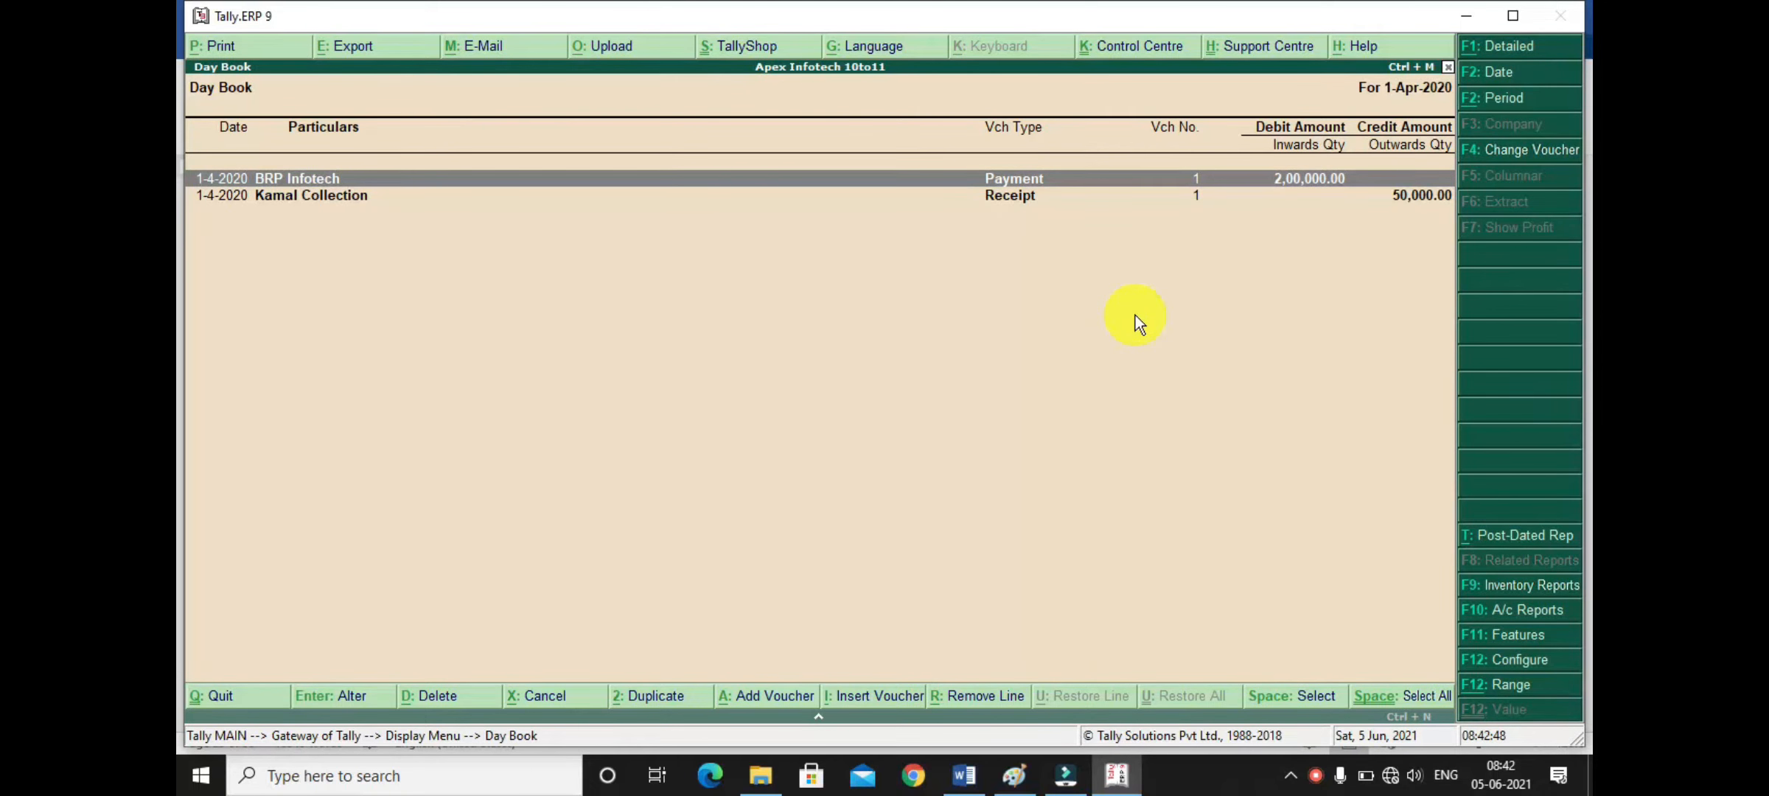
key("alt+F2")
type("1")
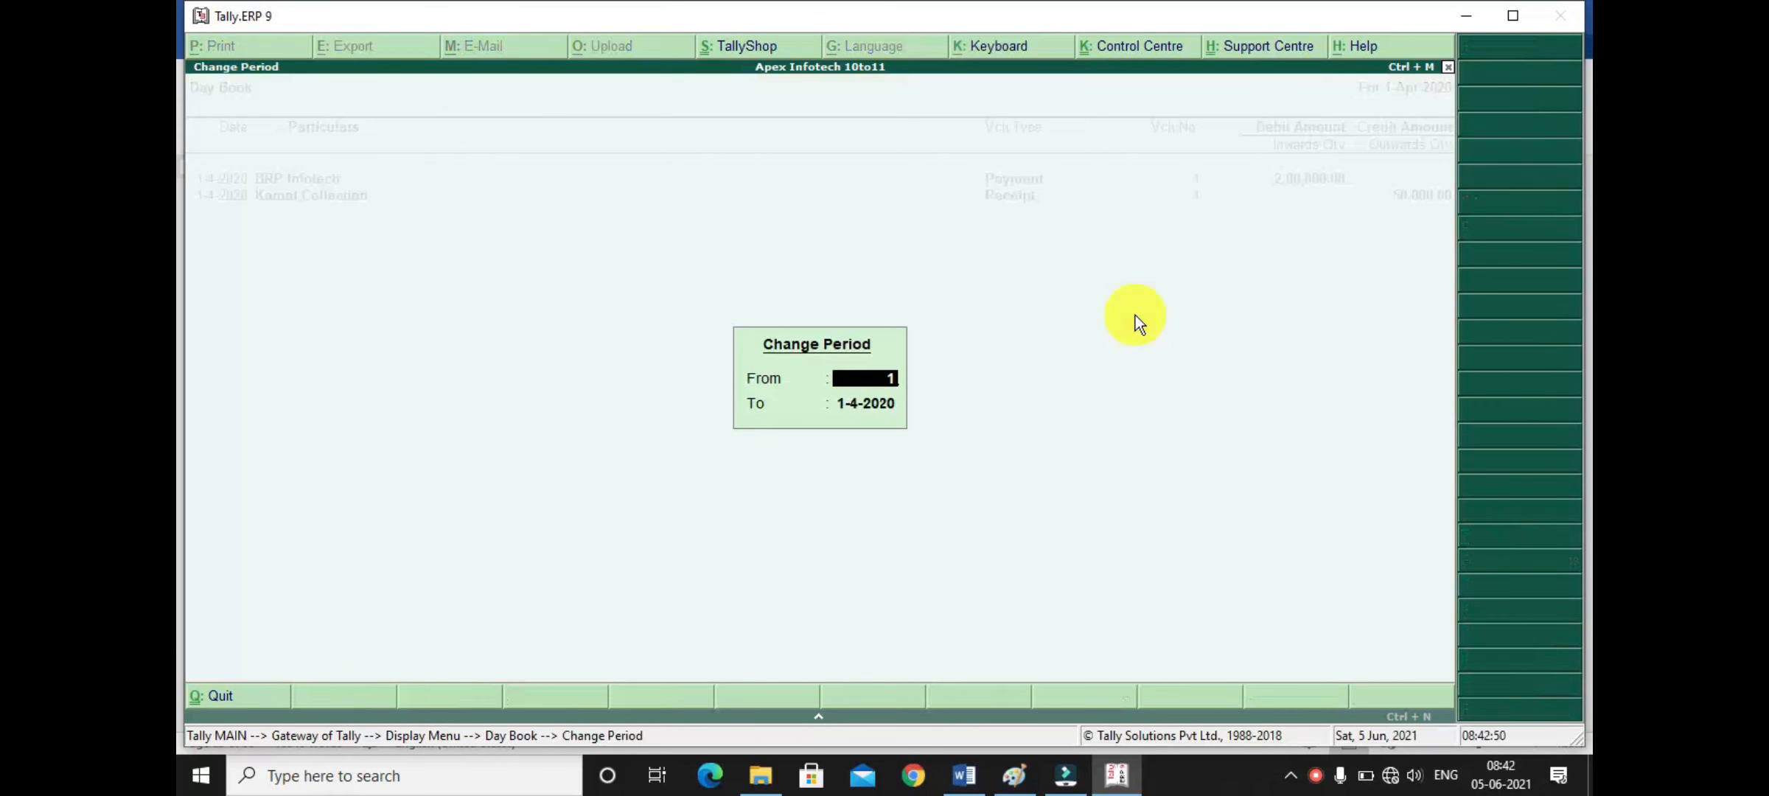
type("/4/2019")
key("Return")
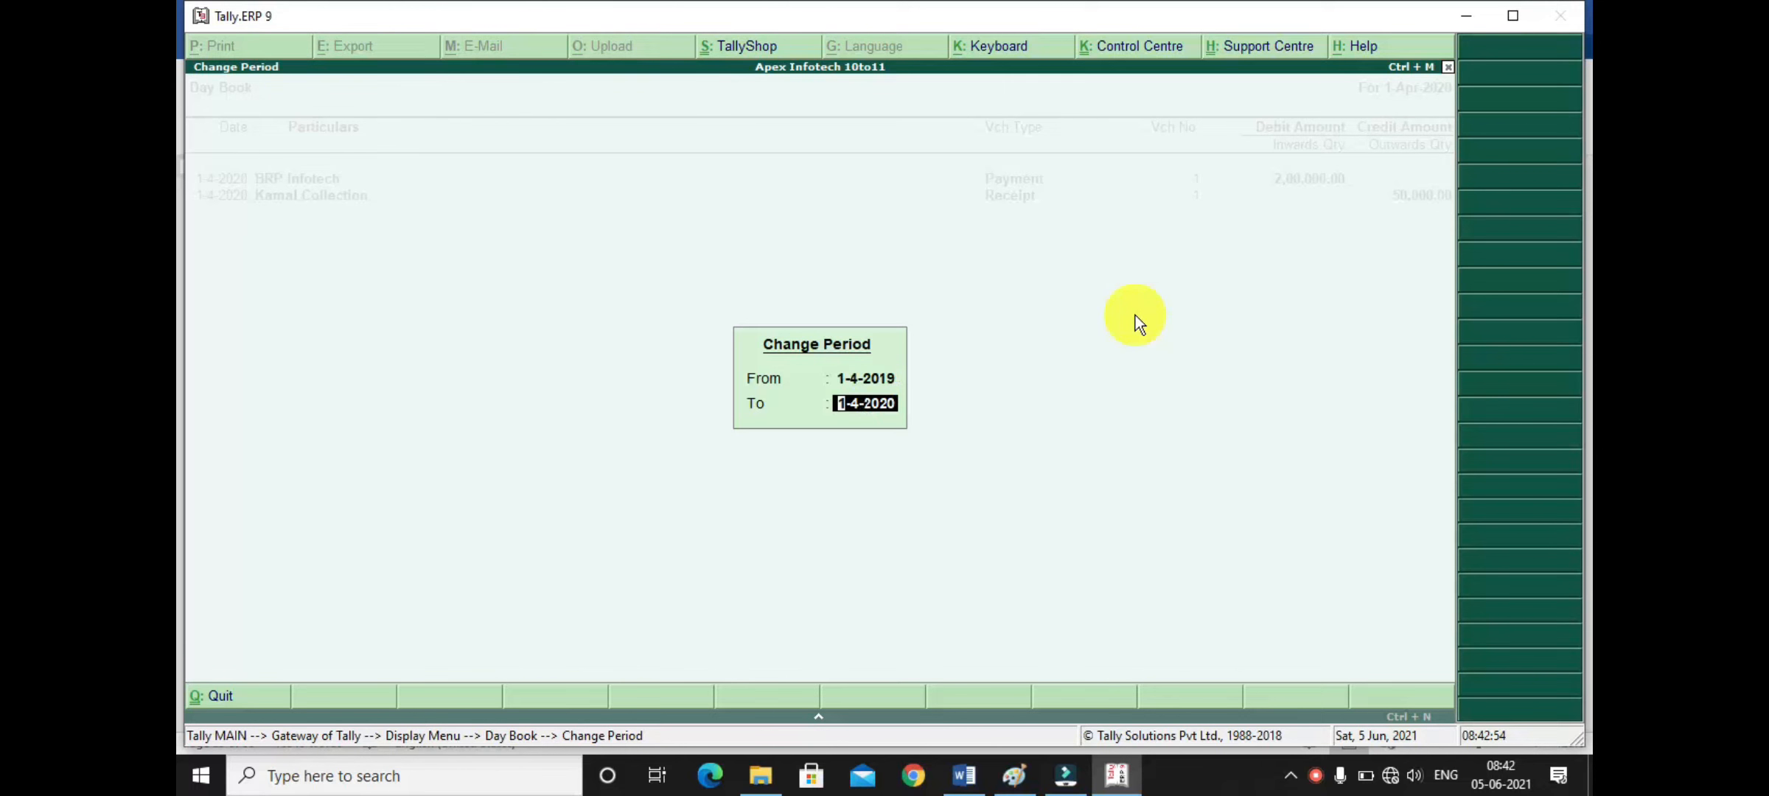
type("31/3/21")
key("Return")
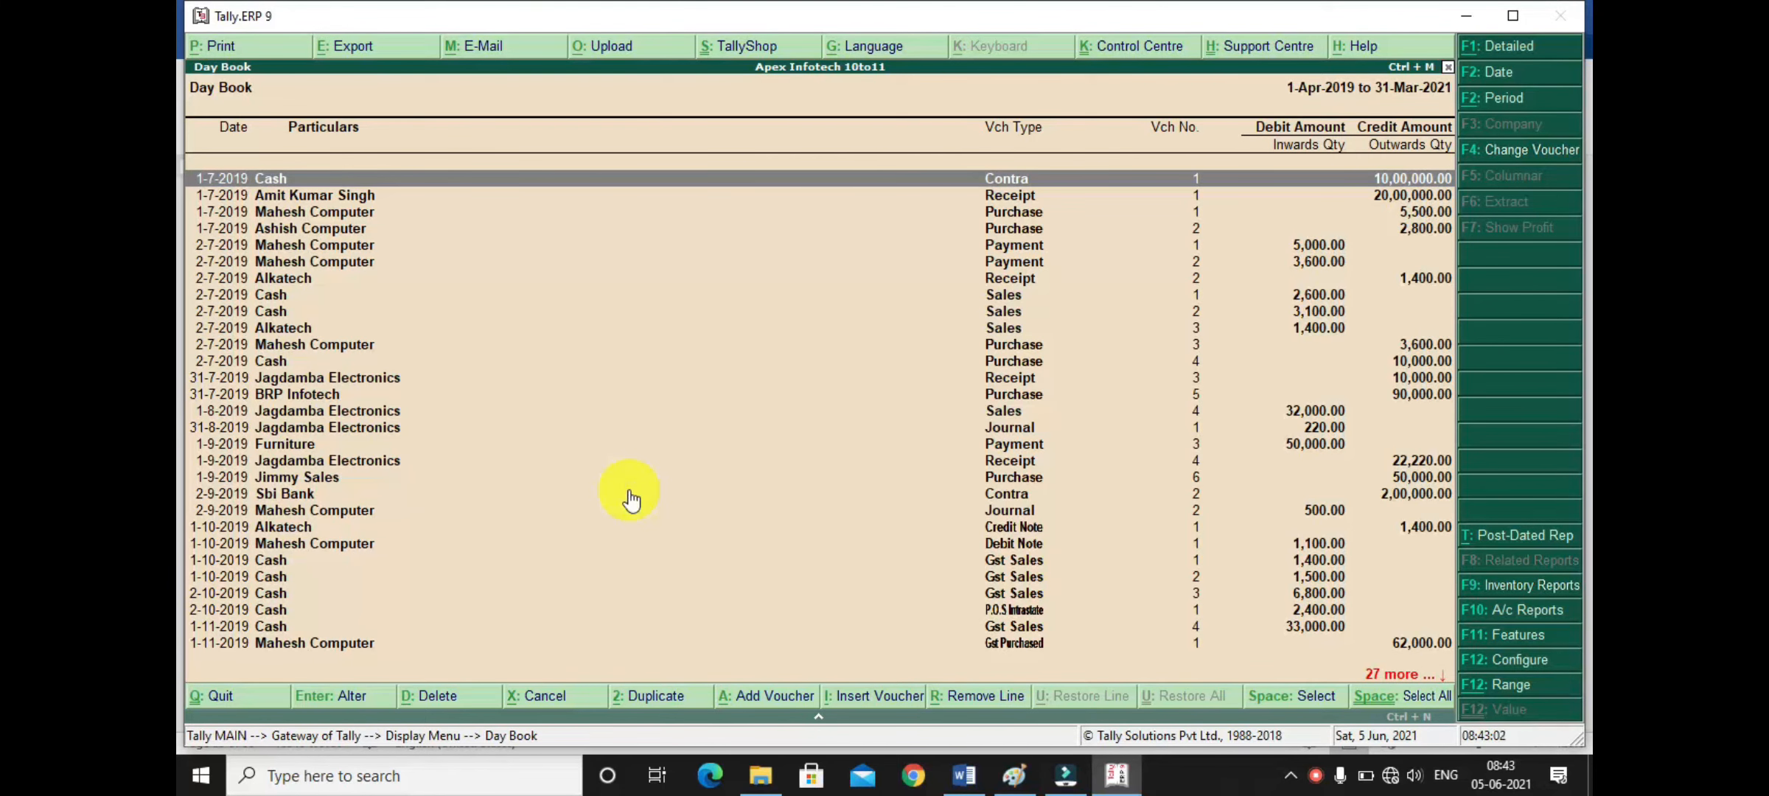
Step: Alter the 31-3-2020 Depreciation on A.C journal in the Day Book to 5,500 and save the voucher
left_click(284, 562)
scroll(286, 562, "down", 20)
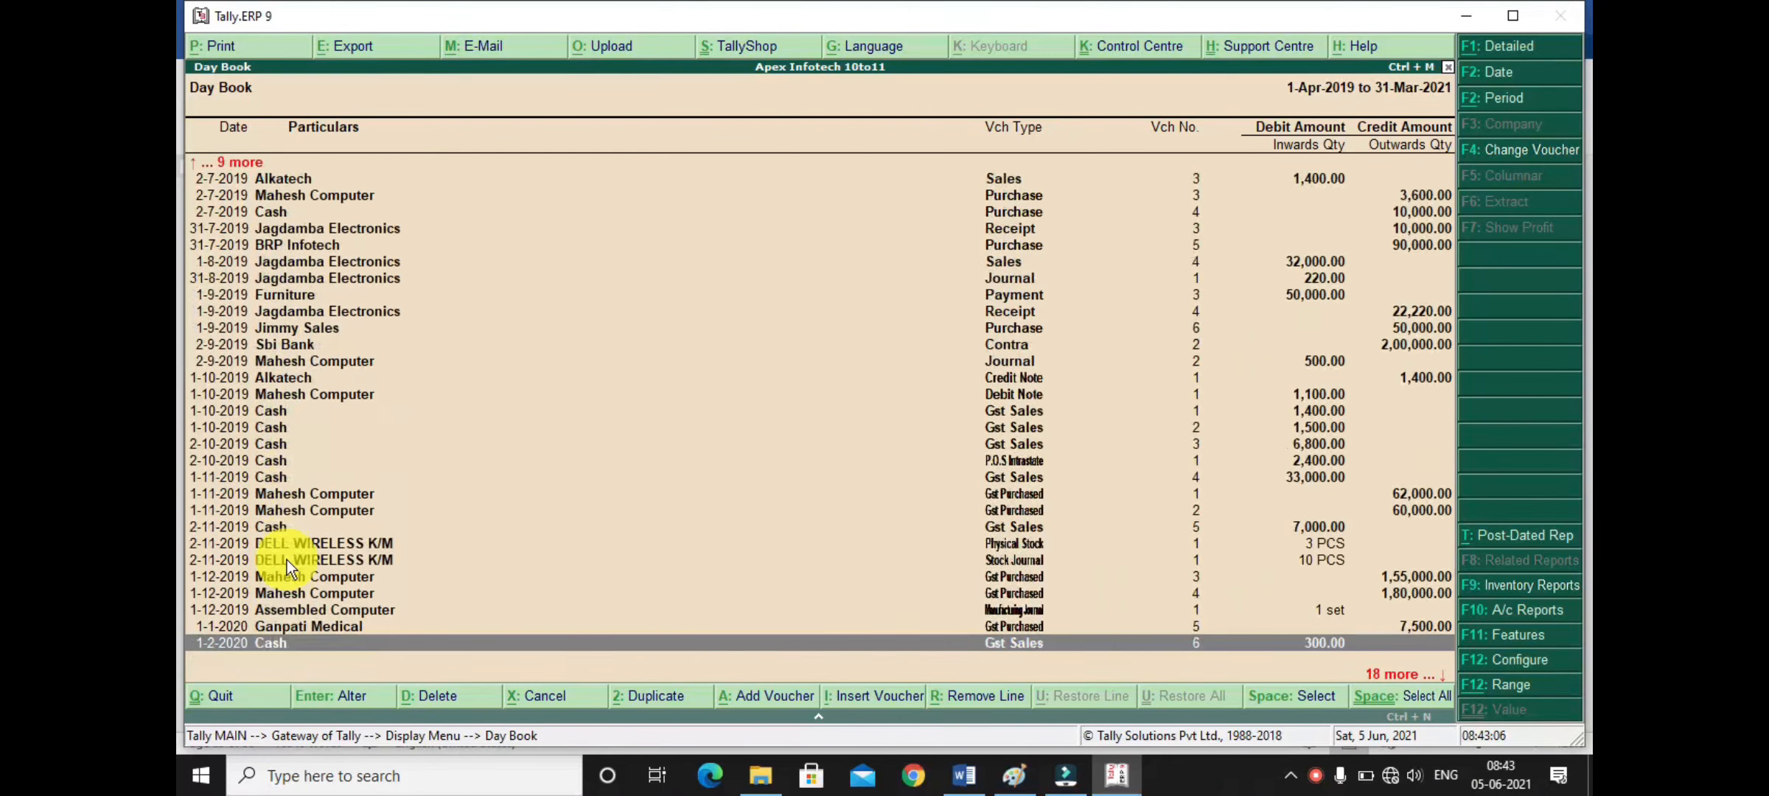
scroll(287, 567, "up", 2)
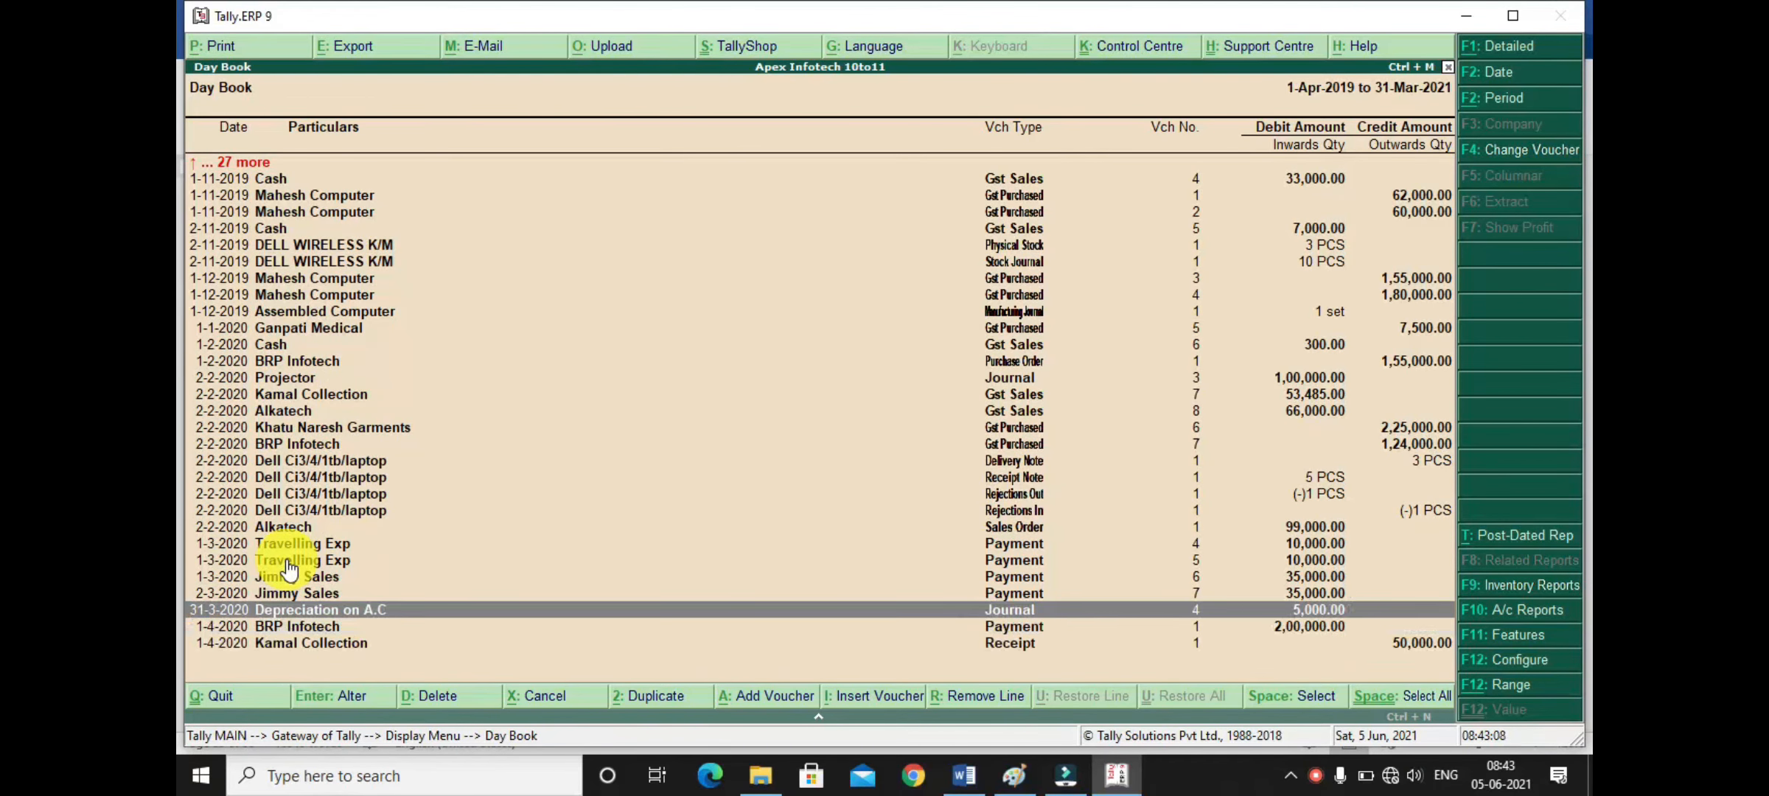
key("Up")
key("Up")
key("Up")
key("Down")
key("Down")
key("Down")
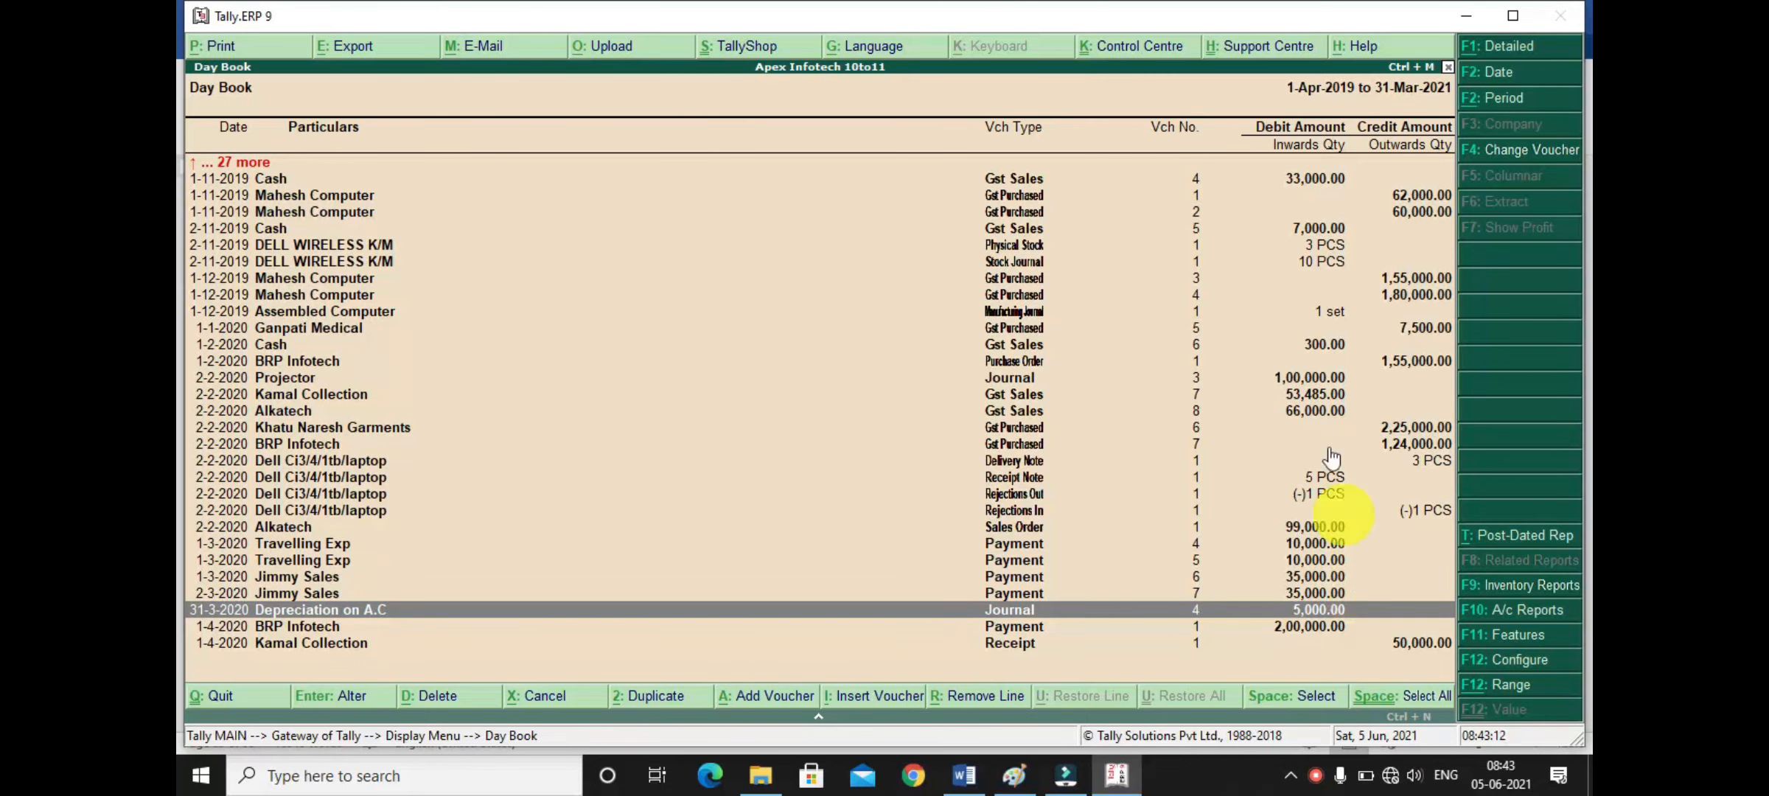
key("Return")
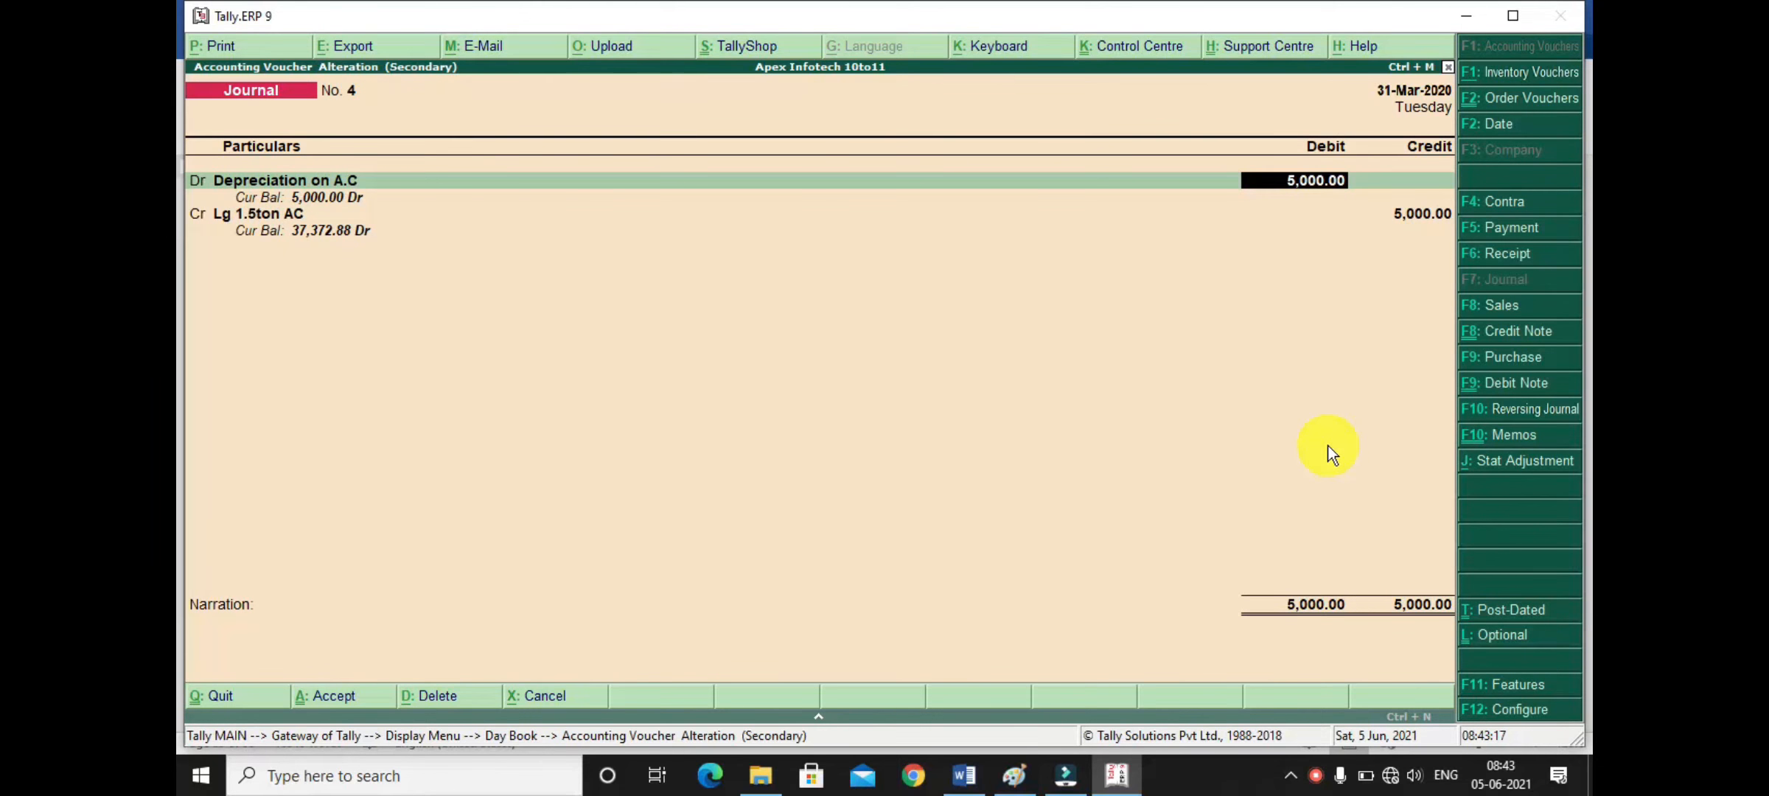
type("5500")
key("Return")
key("Return")
key("Return")
key("Return")
key("Return")
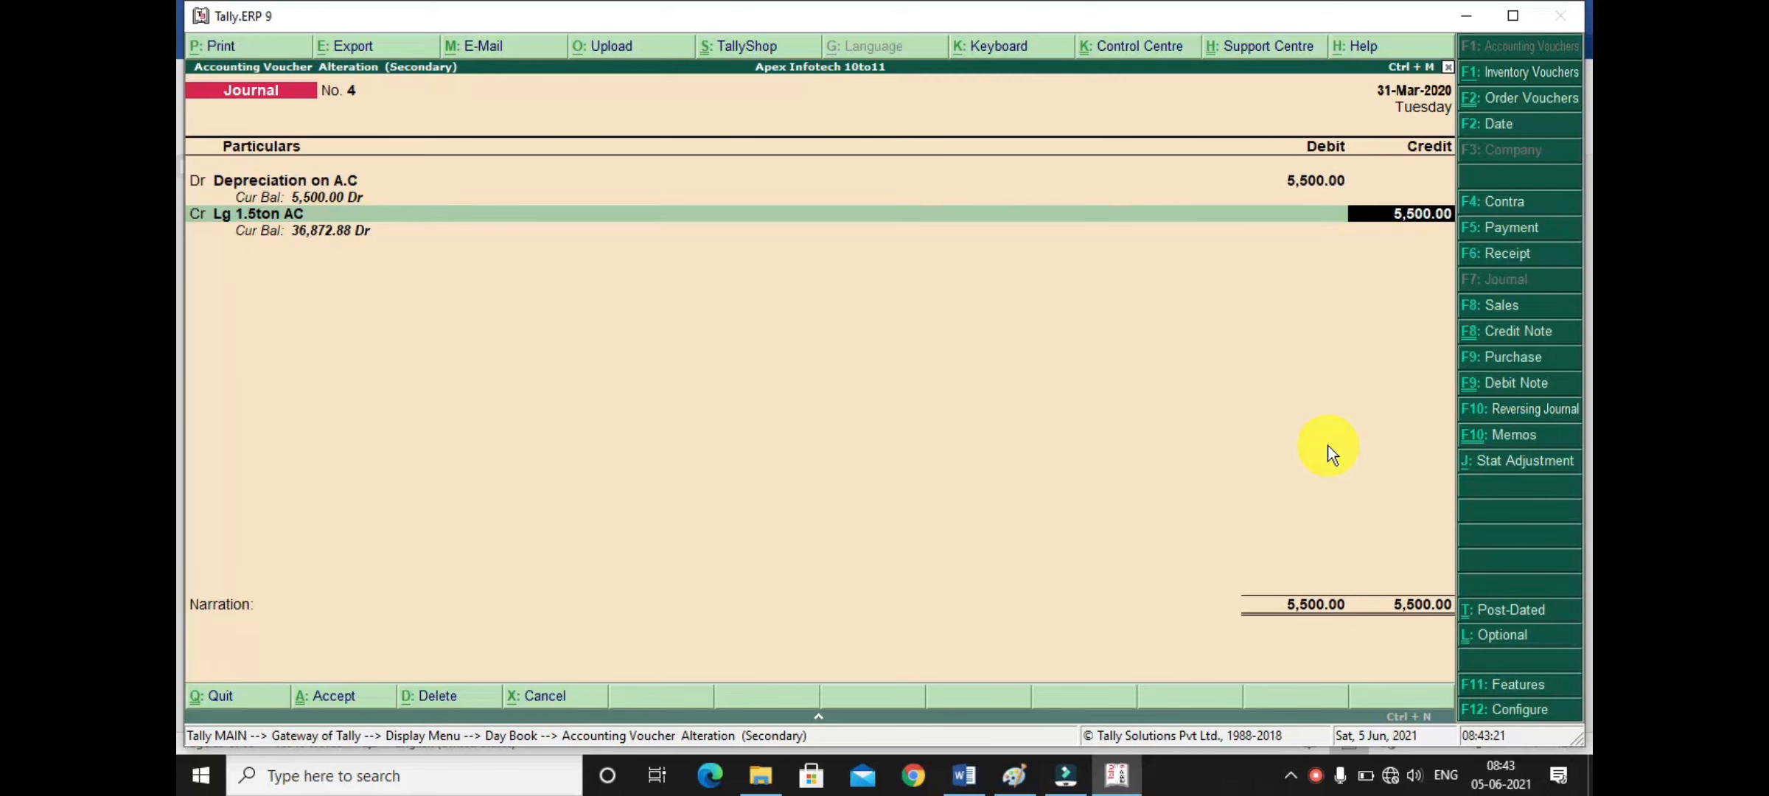
key("Return")
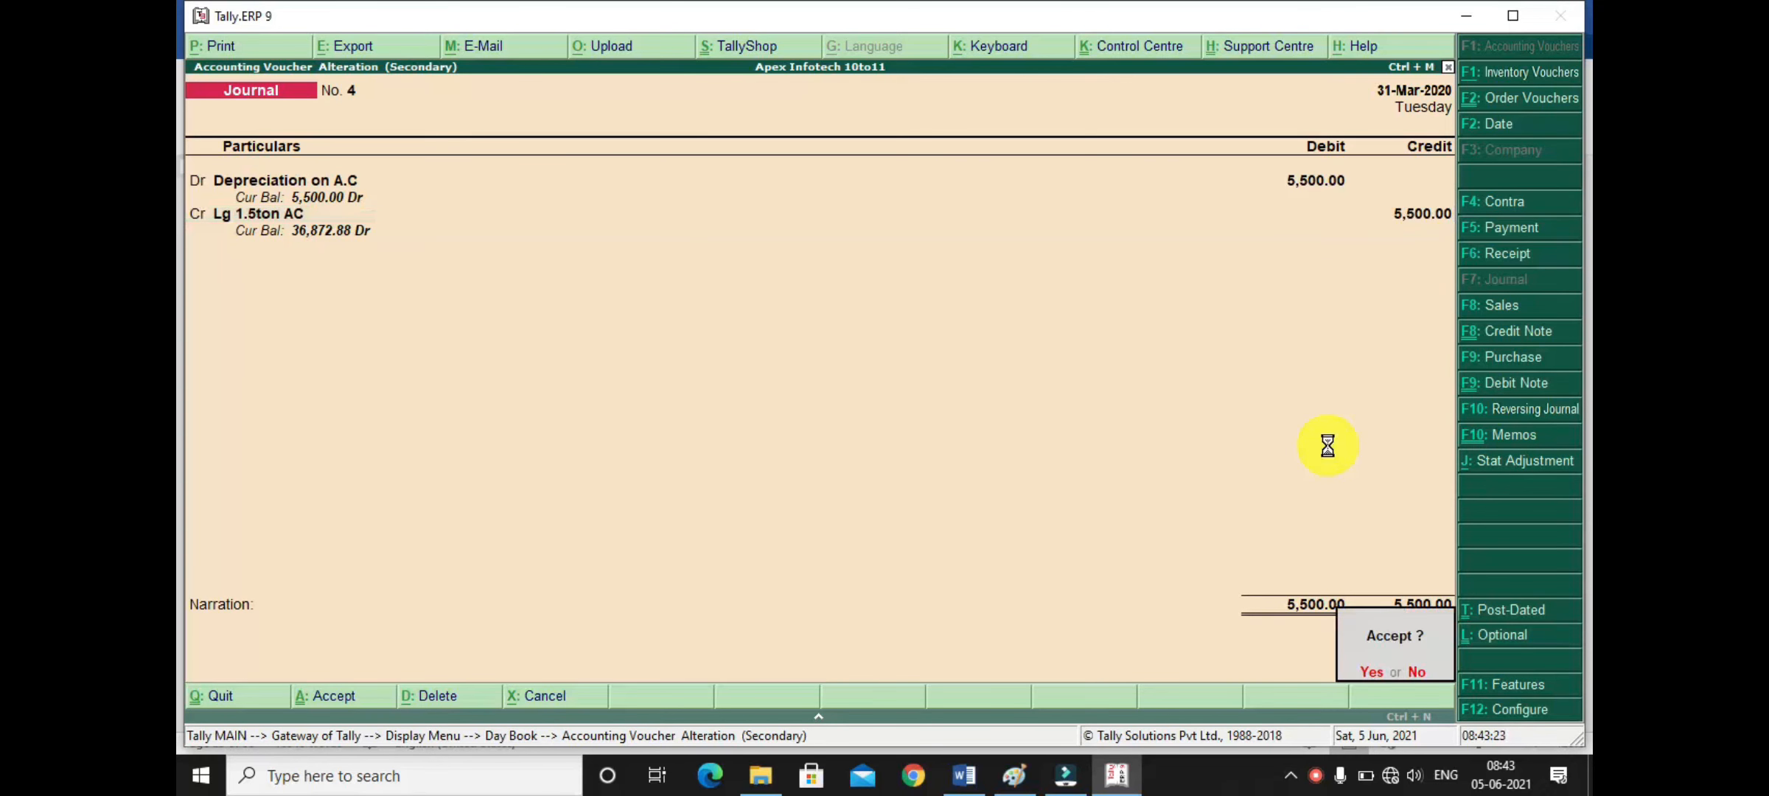
key("Return")
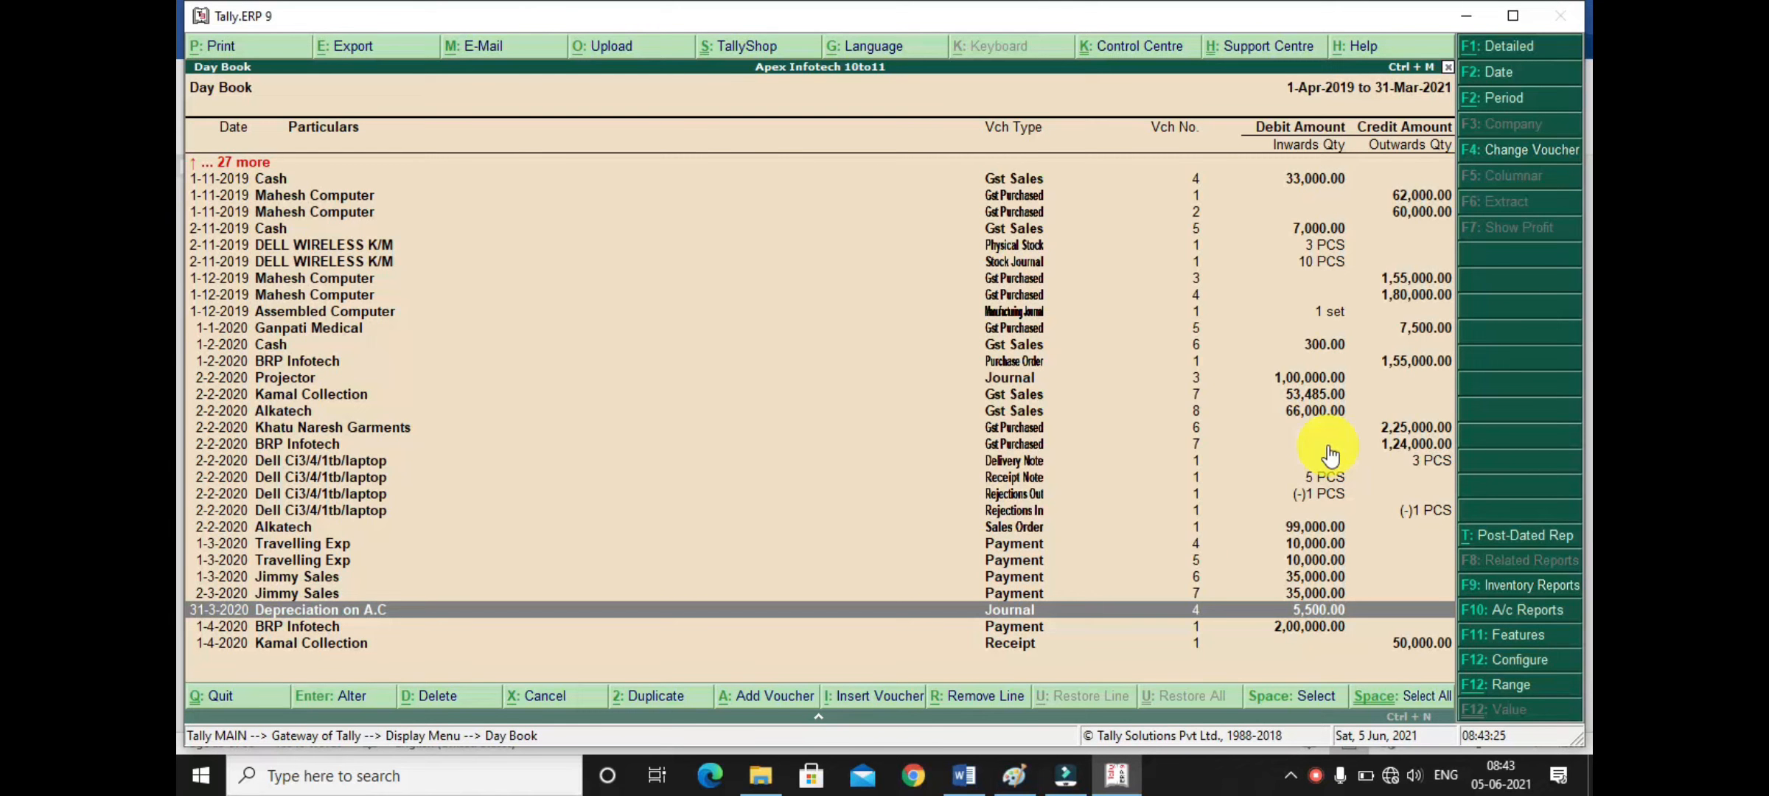
Step: Set the Depreciation on A.C journal's amount back to 5,000, save the voucher and leave the Day Book
key("Return")
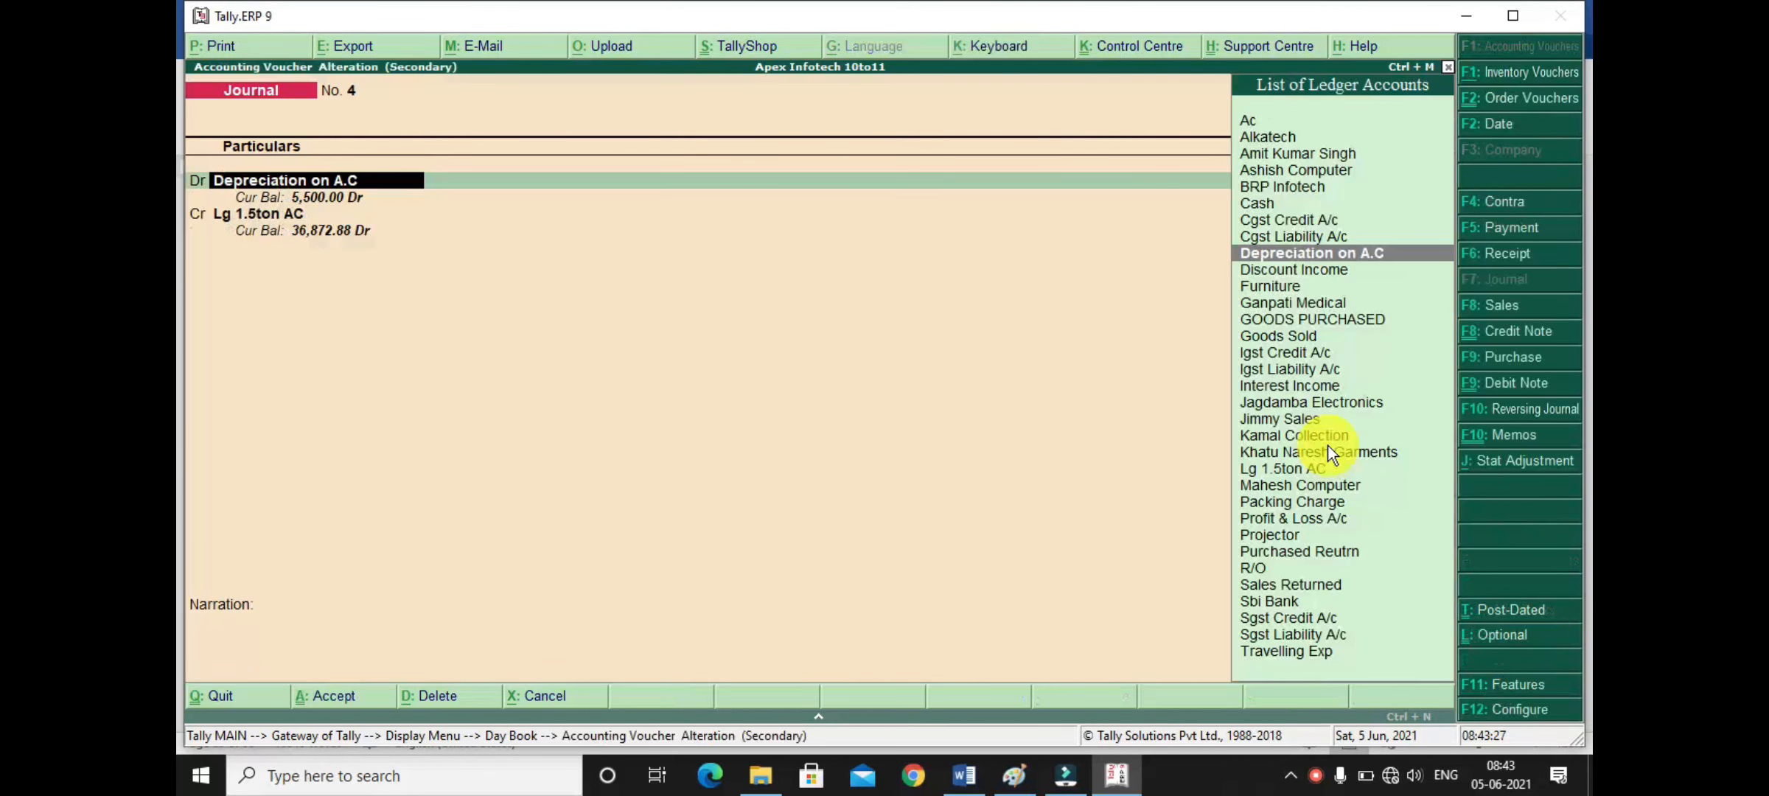
key("Return")
type("5000")
key("Return")
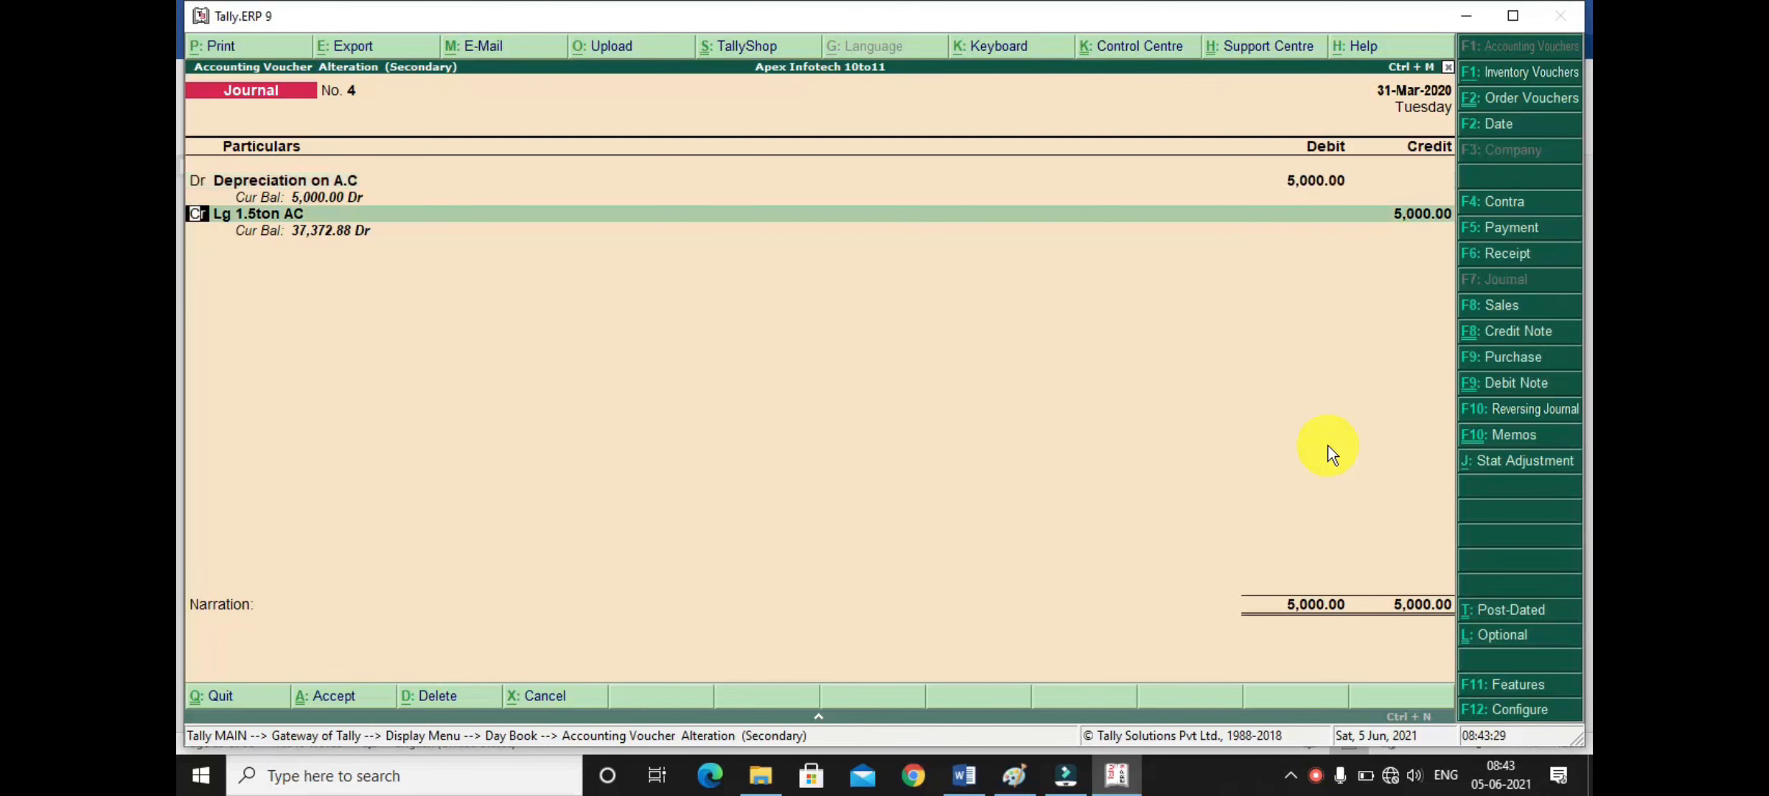
key("Return")
key("Return")
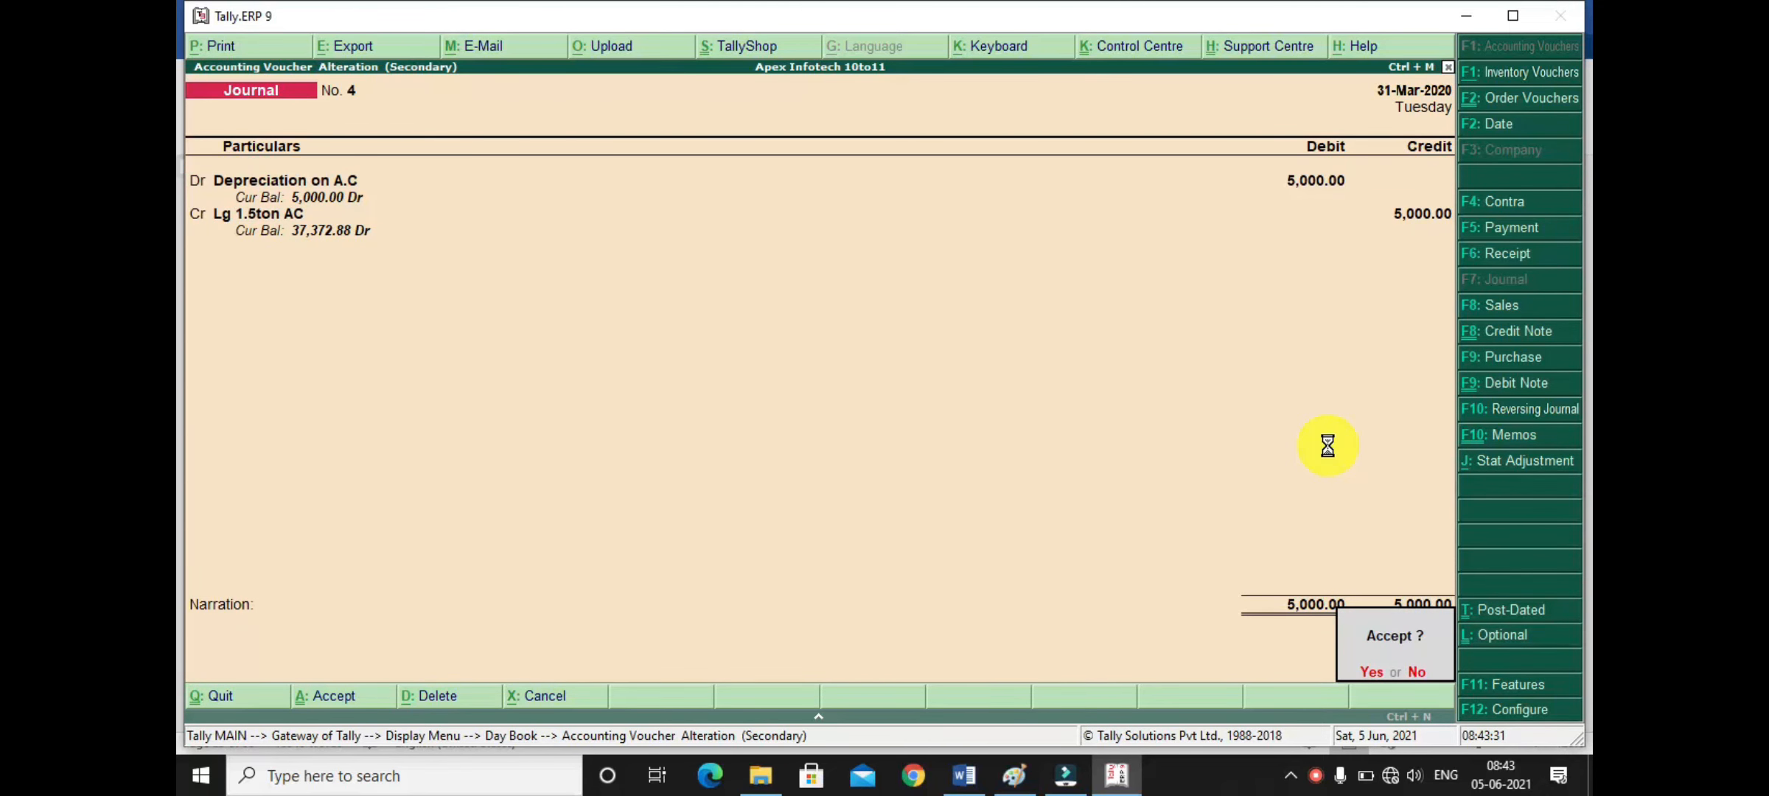
key("Return")
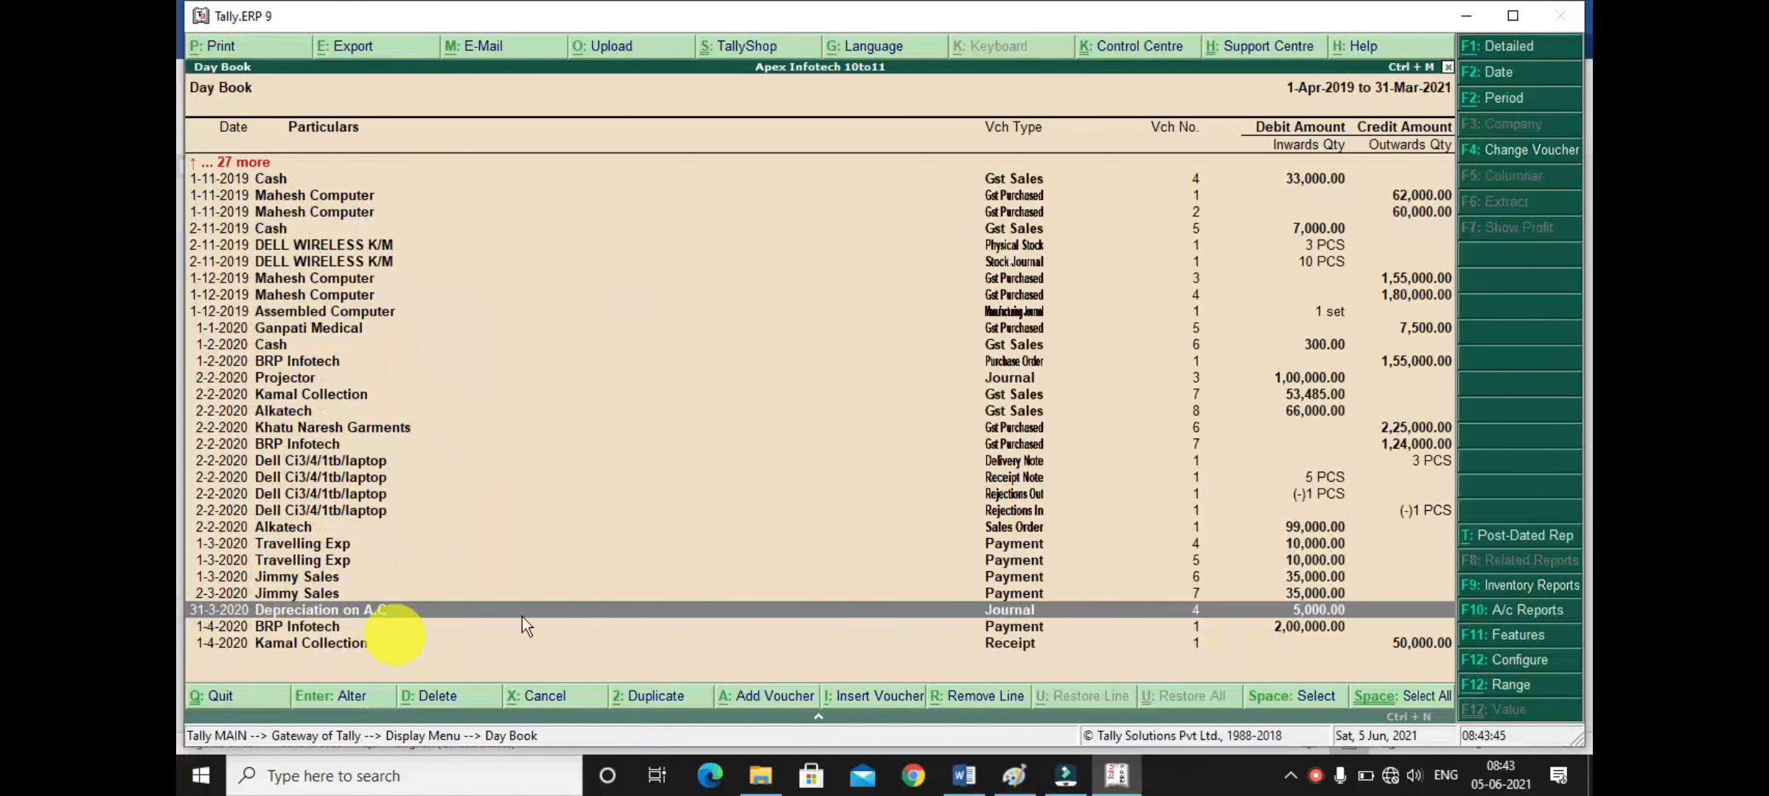
key("Escape")
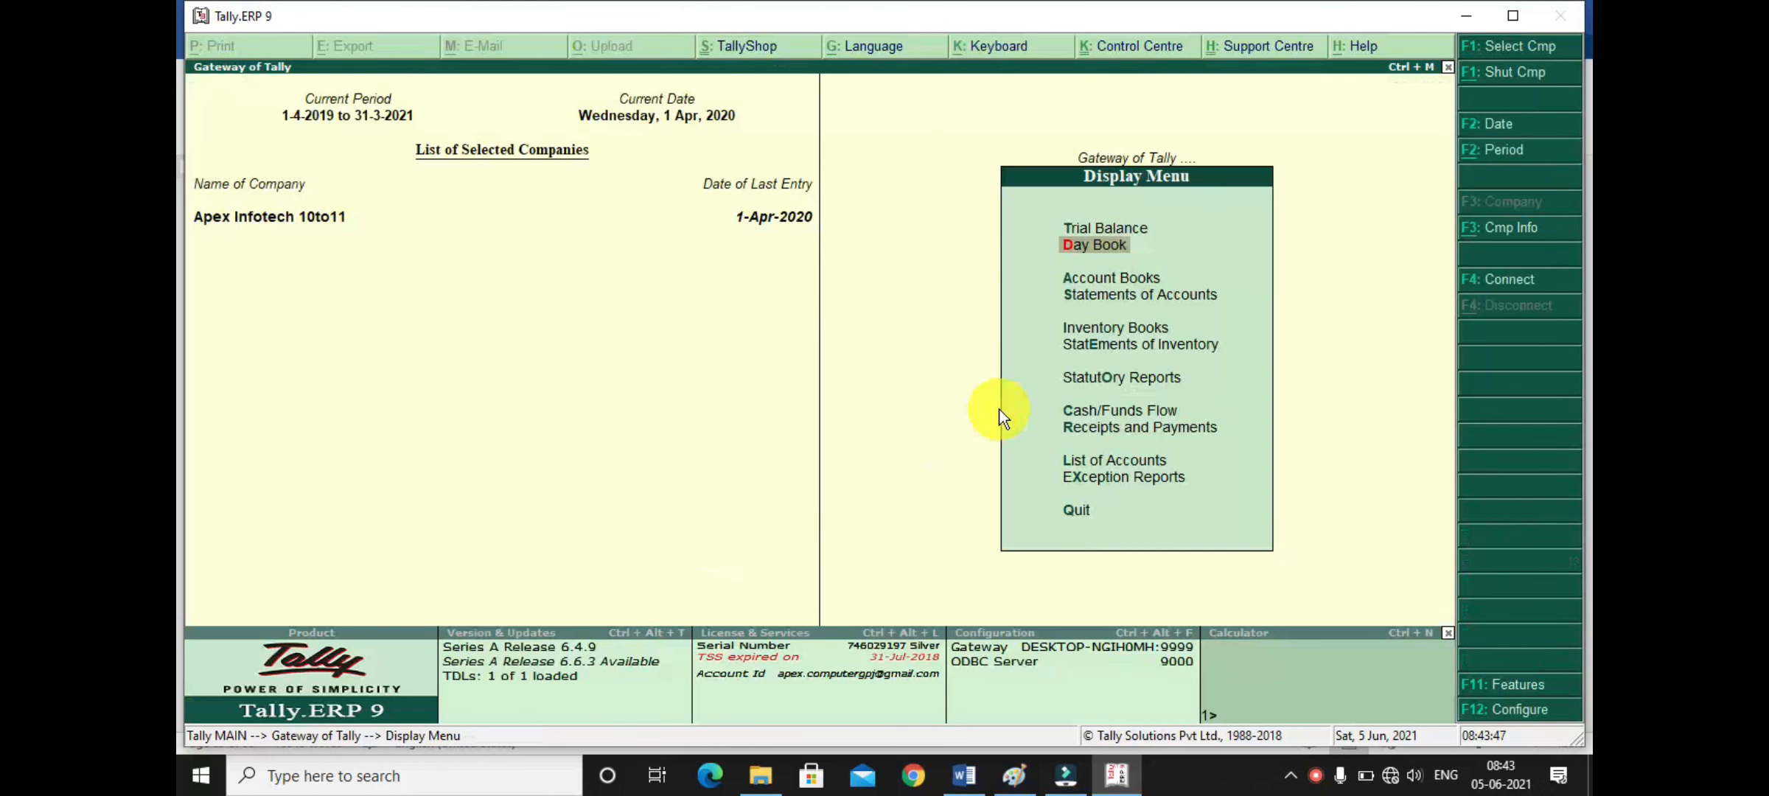